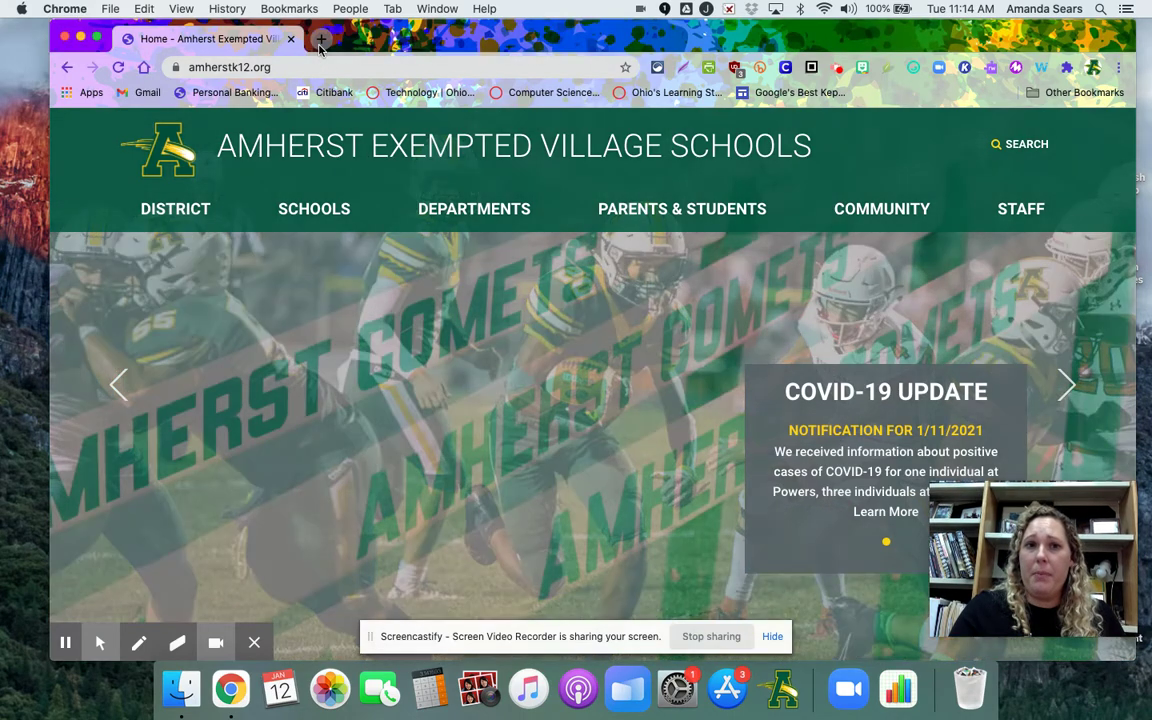
Open a new Chrome tab beside the Amherst Exempted Village Schools homepage
left_click(320, 42)
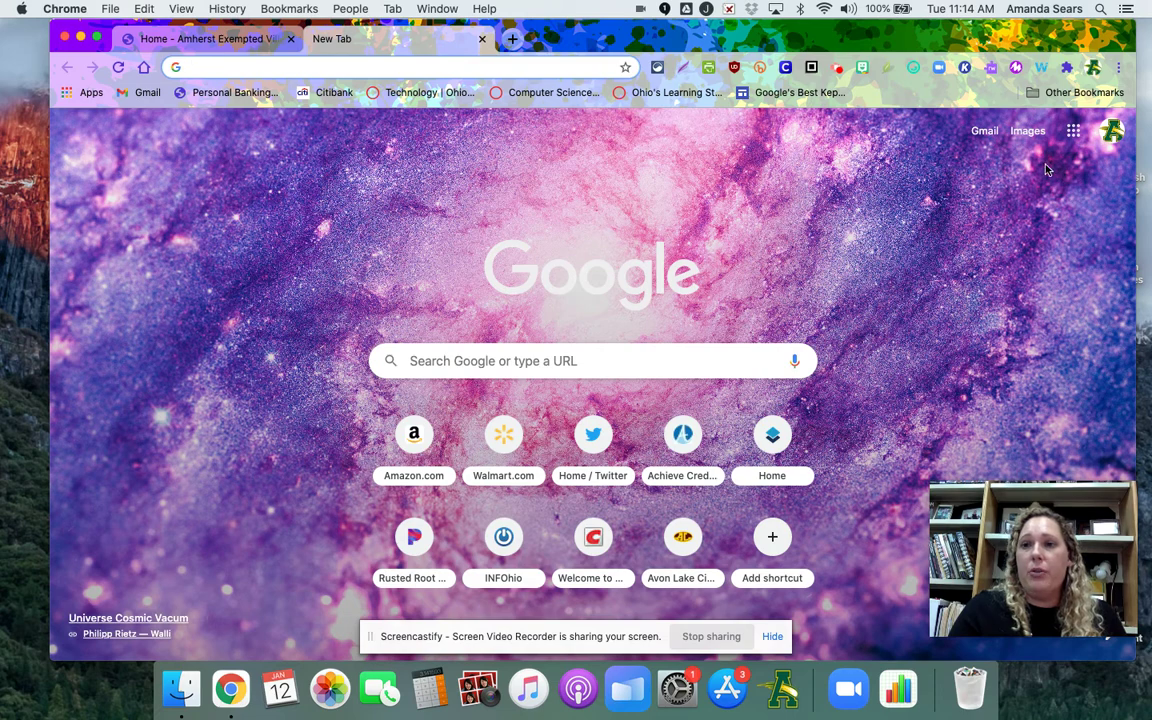
Go to Google Drive's My Drive from the Google apps grid
left_click(1073, 134)
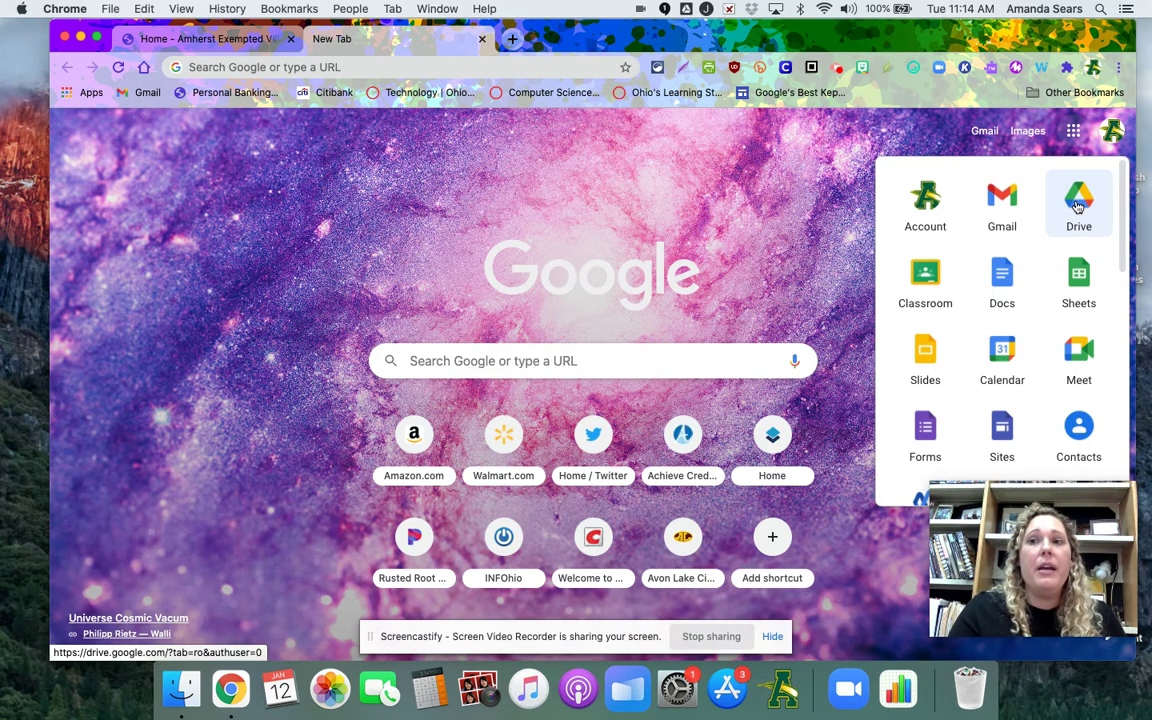
left_click(1077, 206)
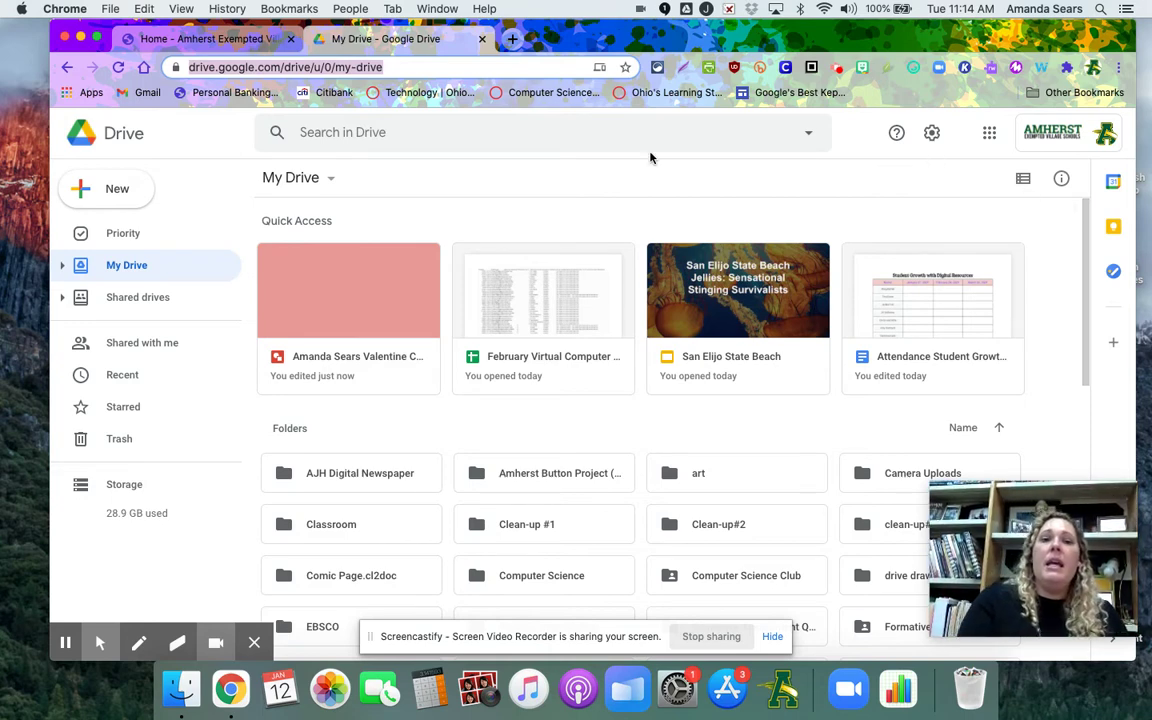
Create a new blank Google Drawings file from Drive's New > More menu
left_click(116, 196)
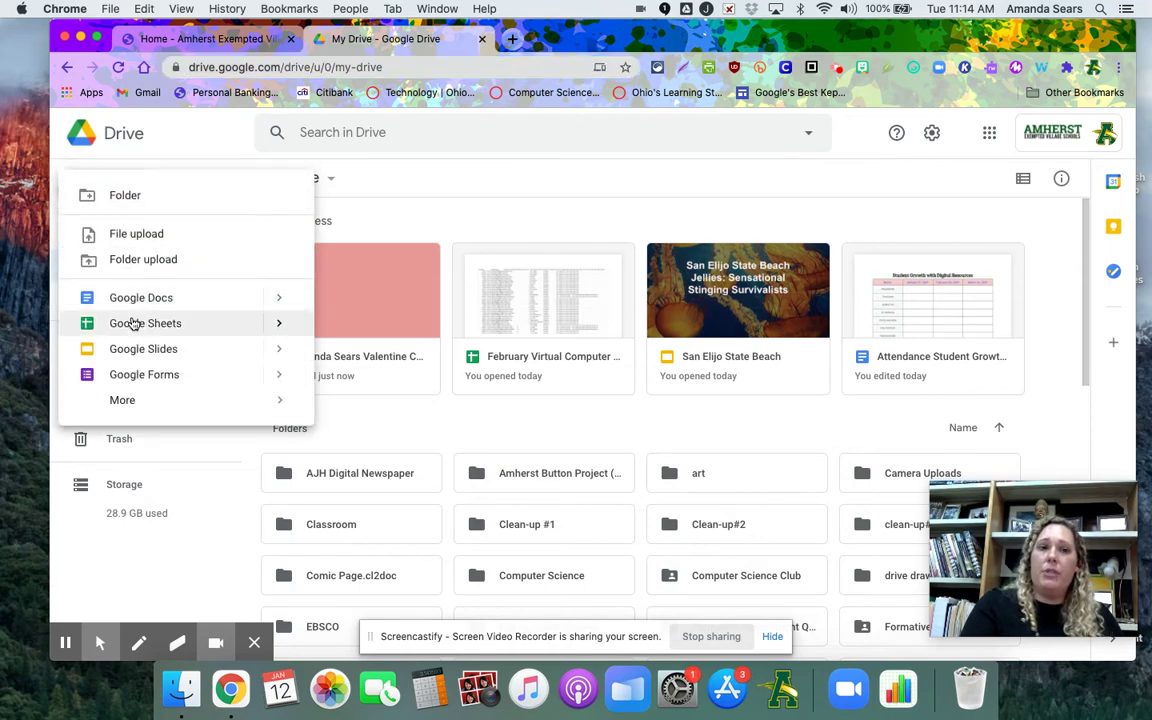
mouse_move(128, 402)
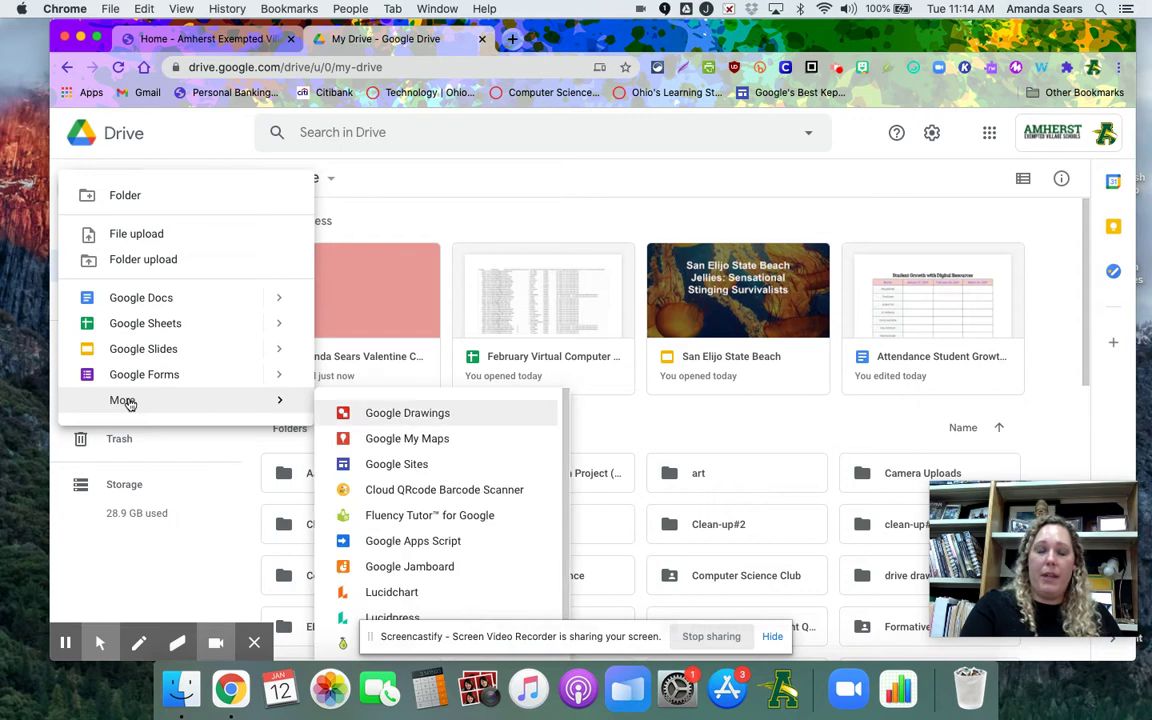
left_click(421, 414)
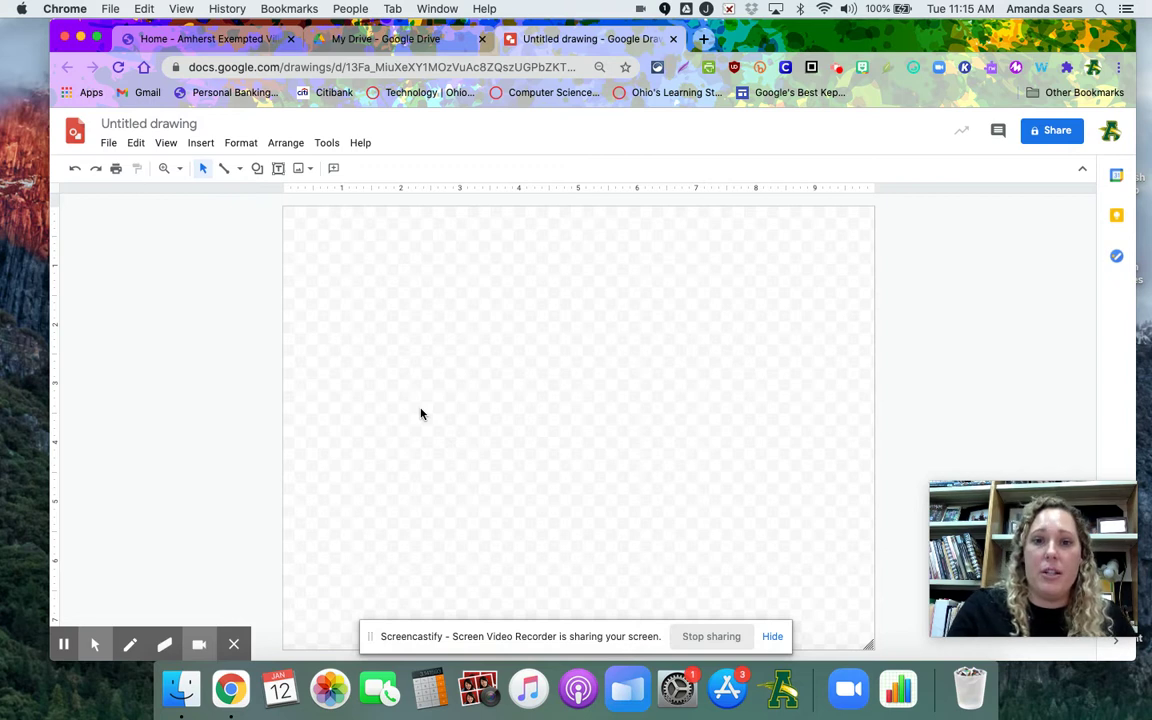
Rename the drawing to the owner's full name followed by 'Valentines Day Card'
left_click(176, 121)
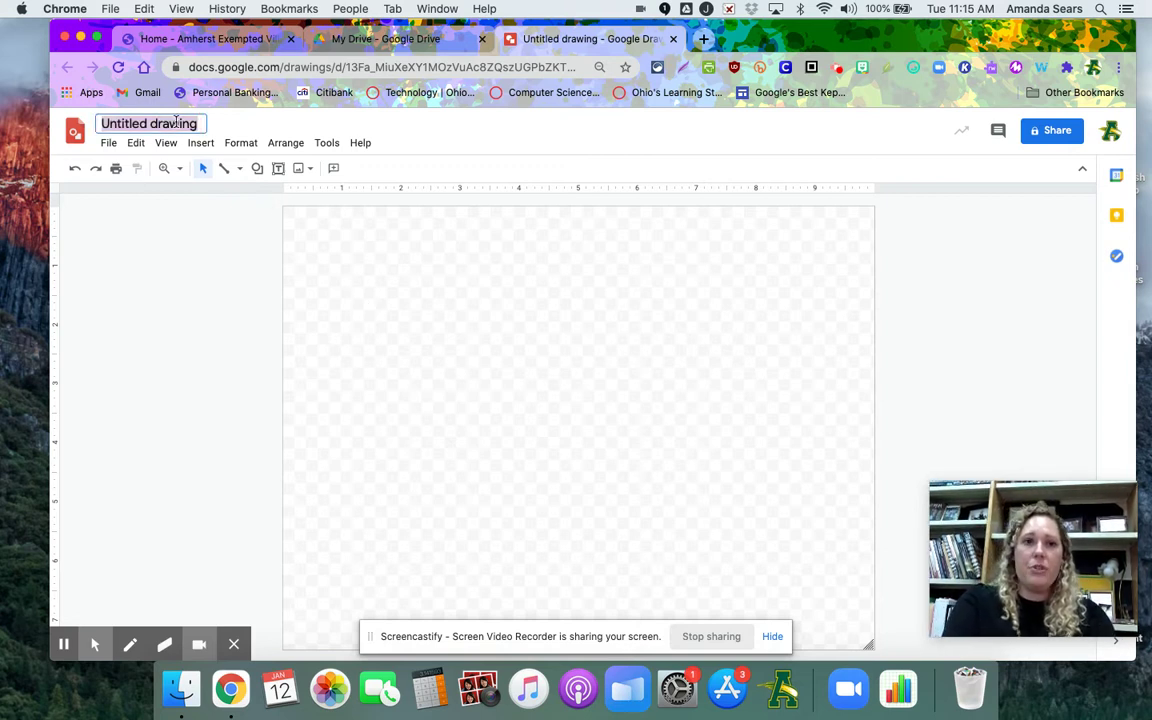
type("Amanda Se")
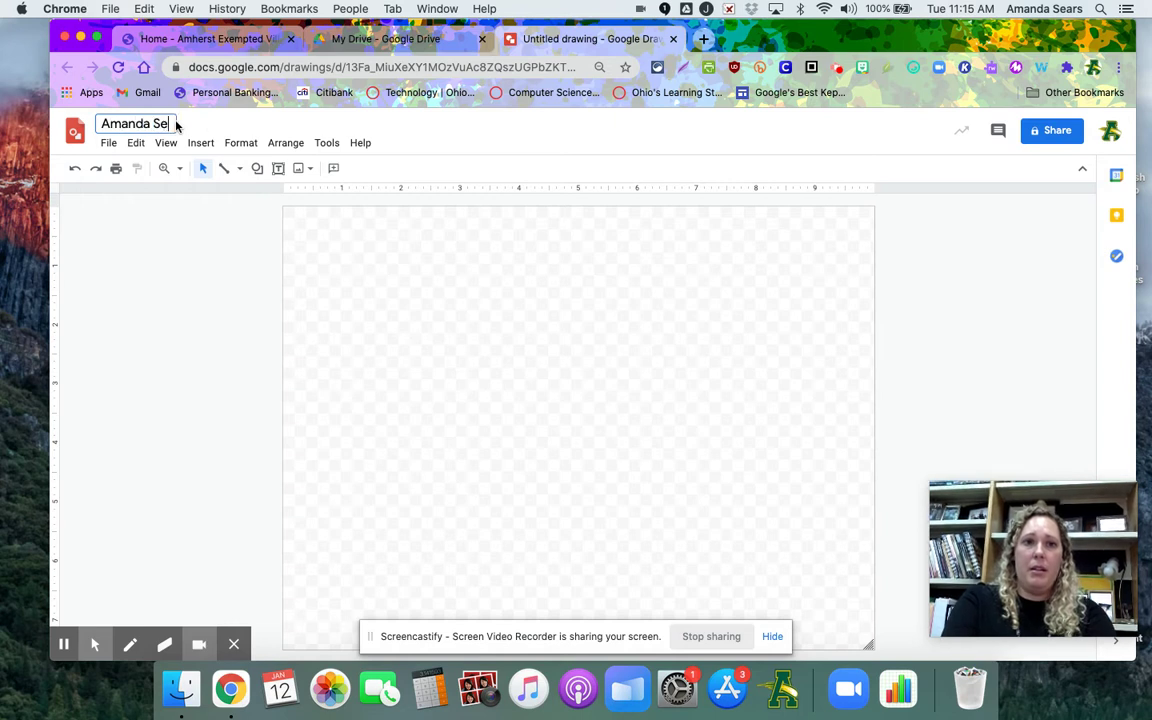
type("ars Valenti")
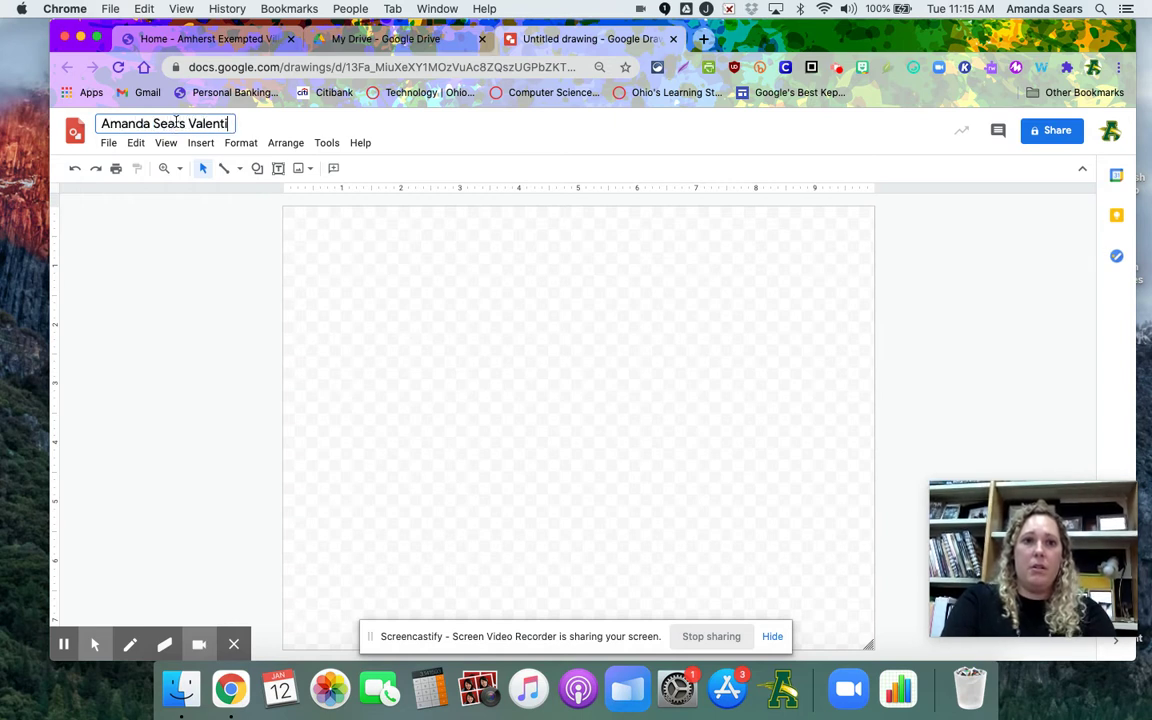
type("nes Day ")
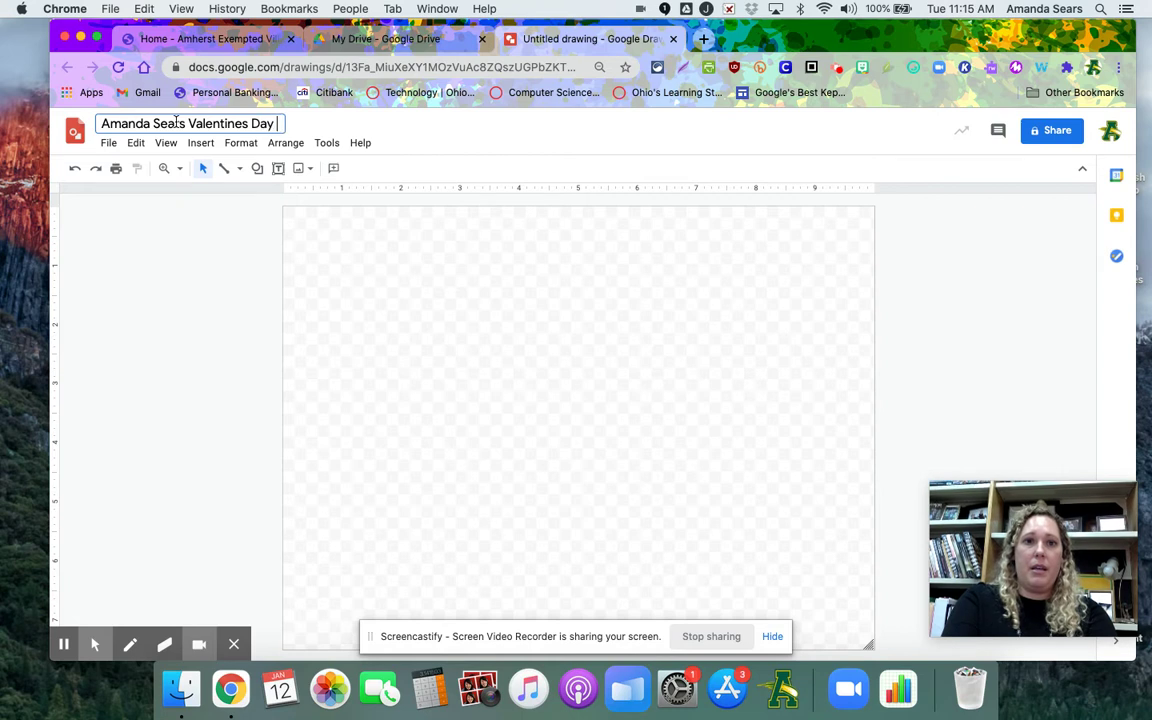
type("Card")
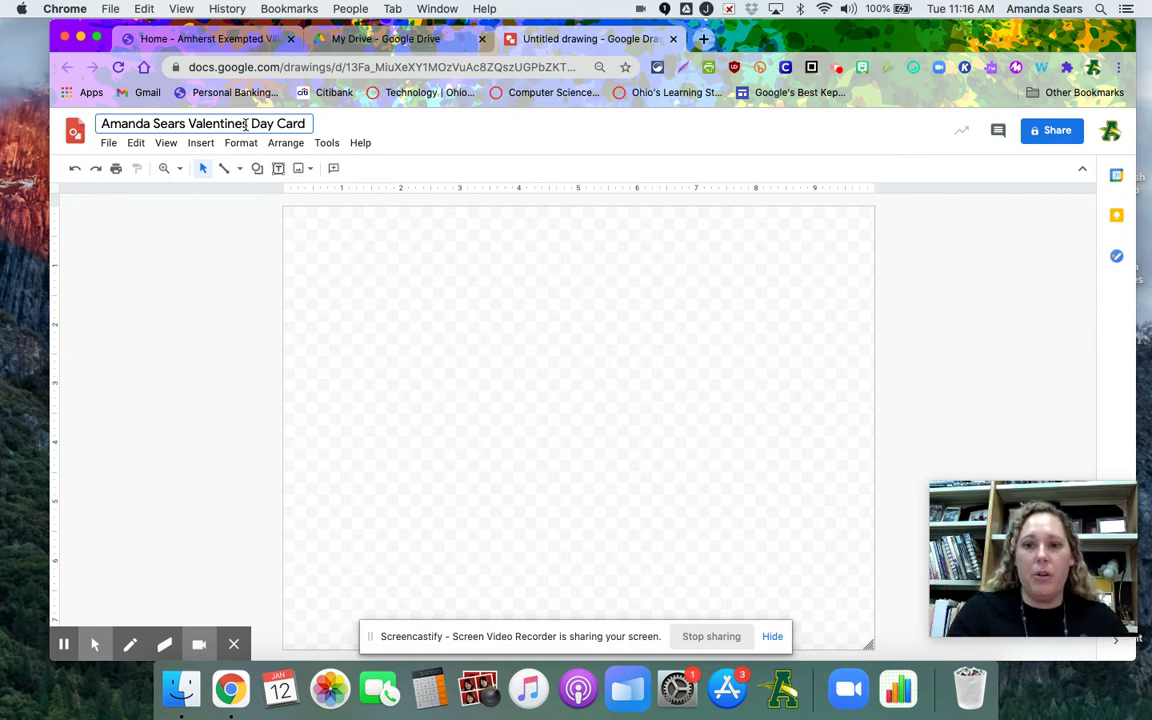
type("s")
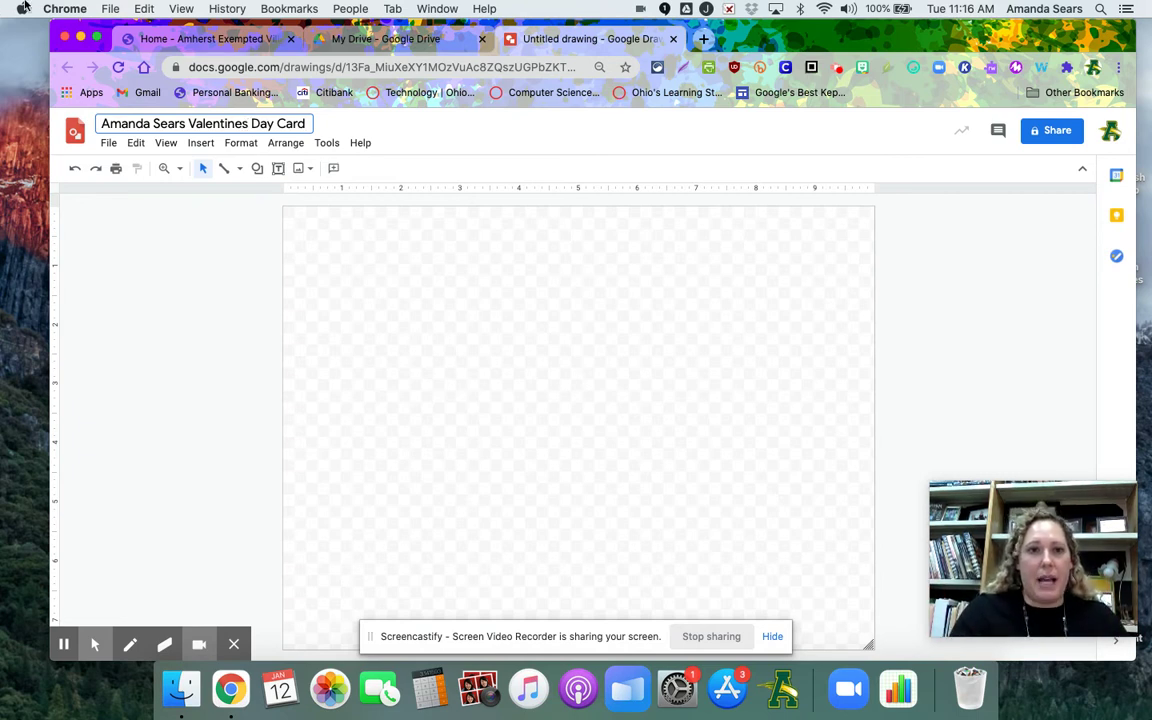
left_click(108, 143)
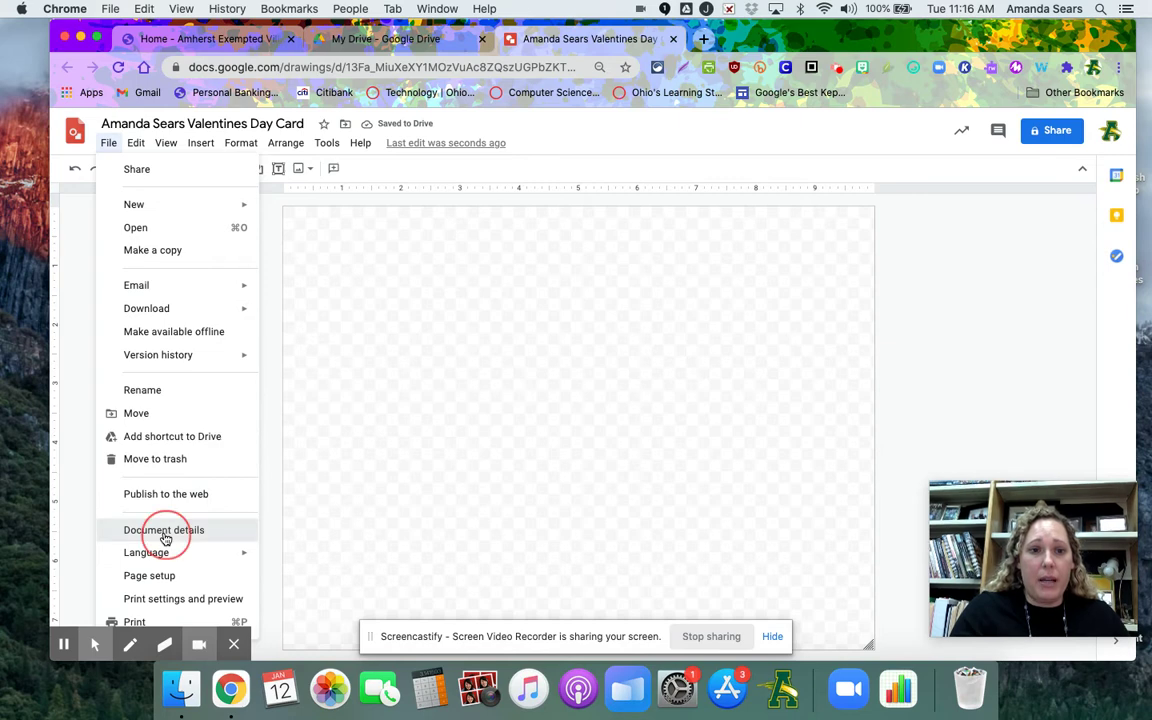
Set a custom 4 × 2 inch page size in Page setup and apply it
left_click(163, 531)
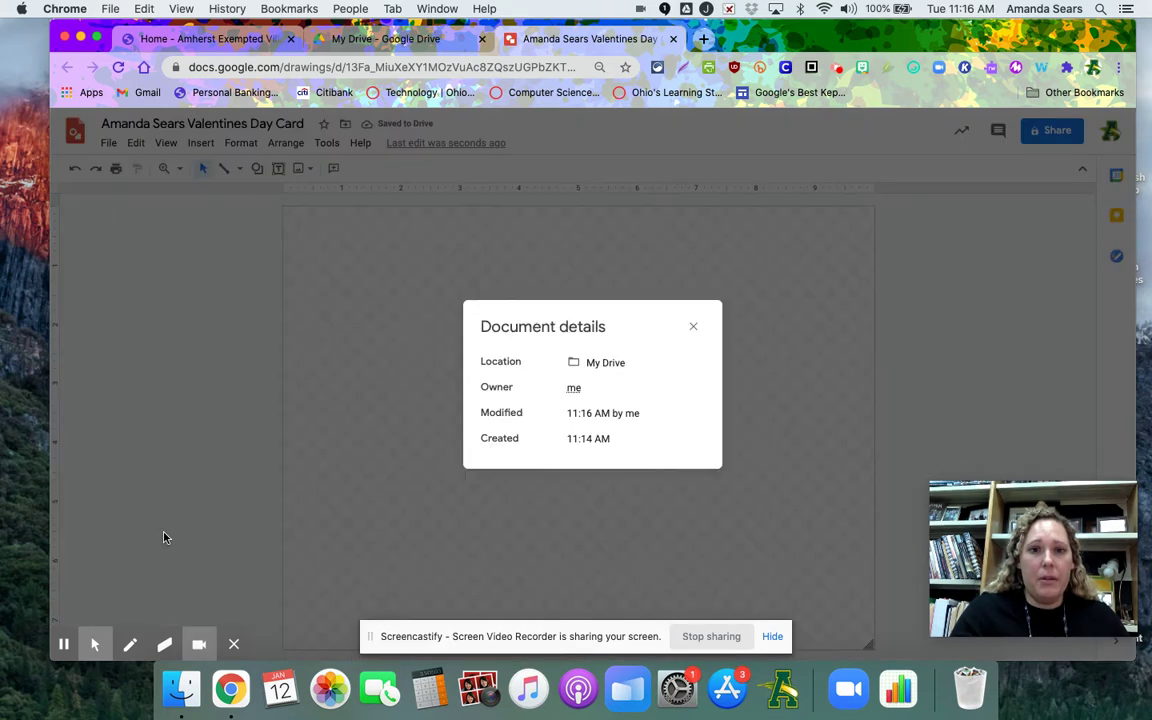
left_click(694, 330)
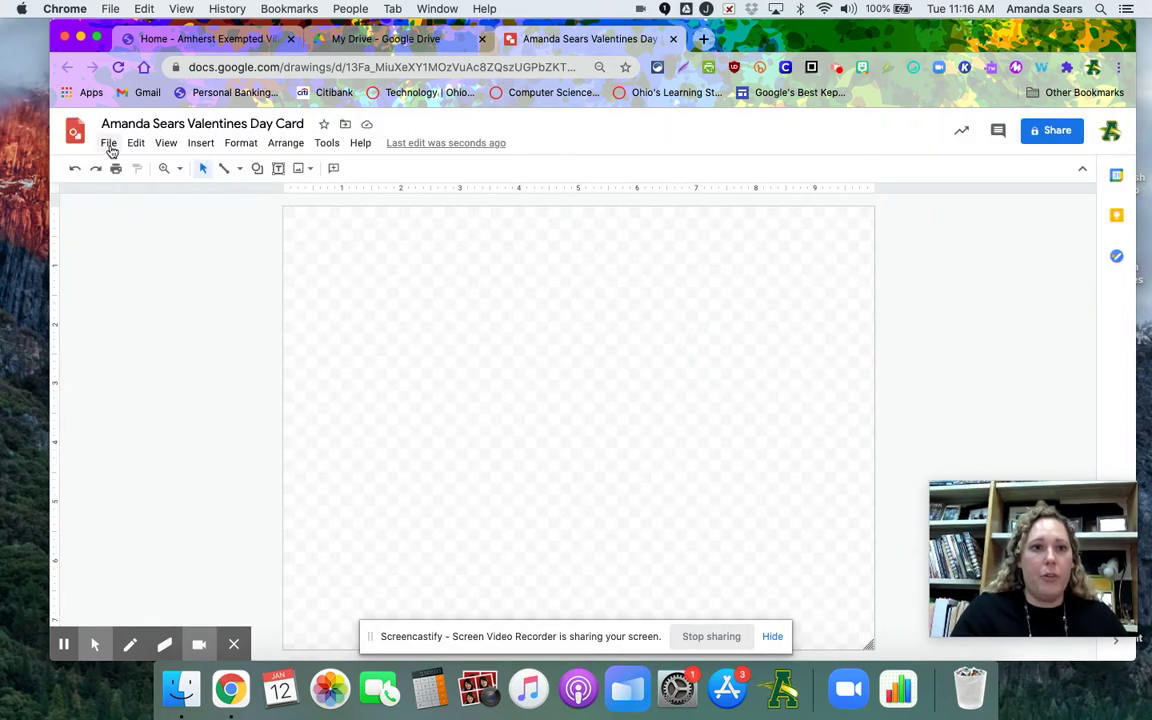
left_click(108, 143)
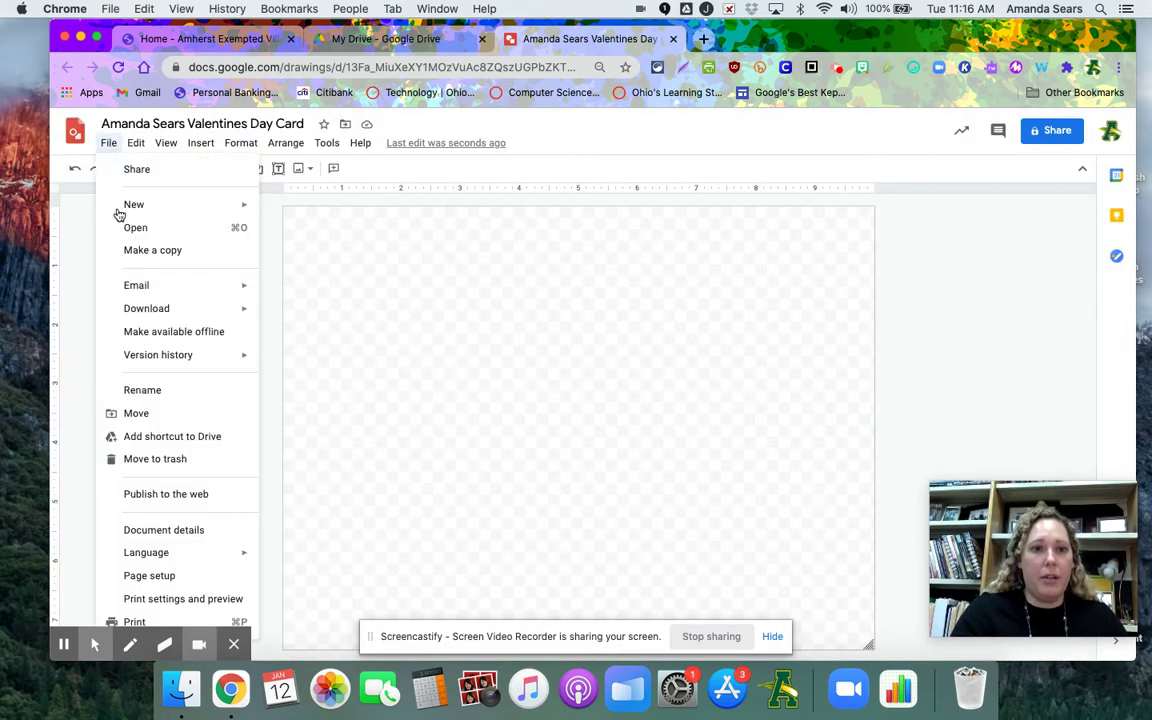
left_click(149, 576)
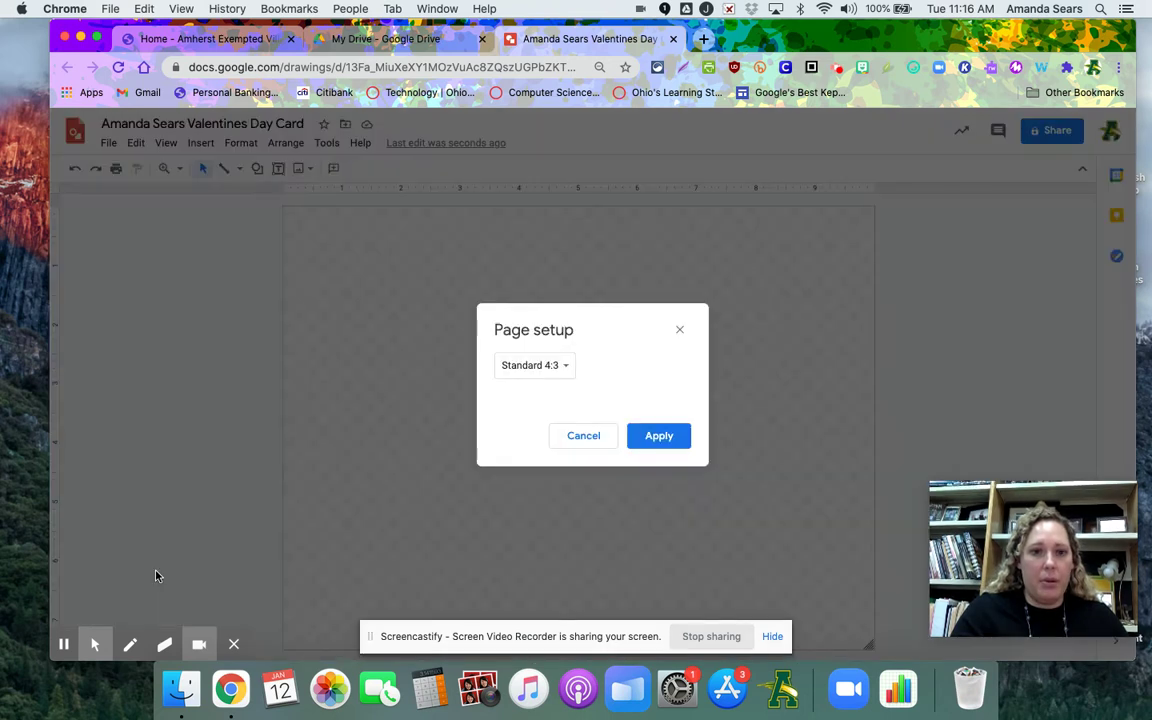
left_click(535, 368)
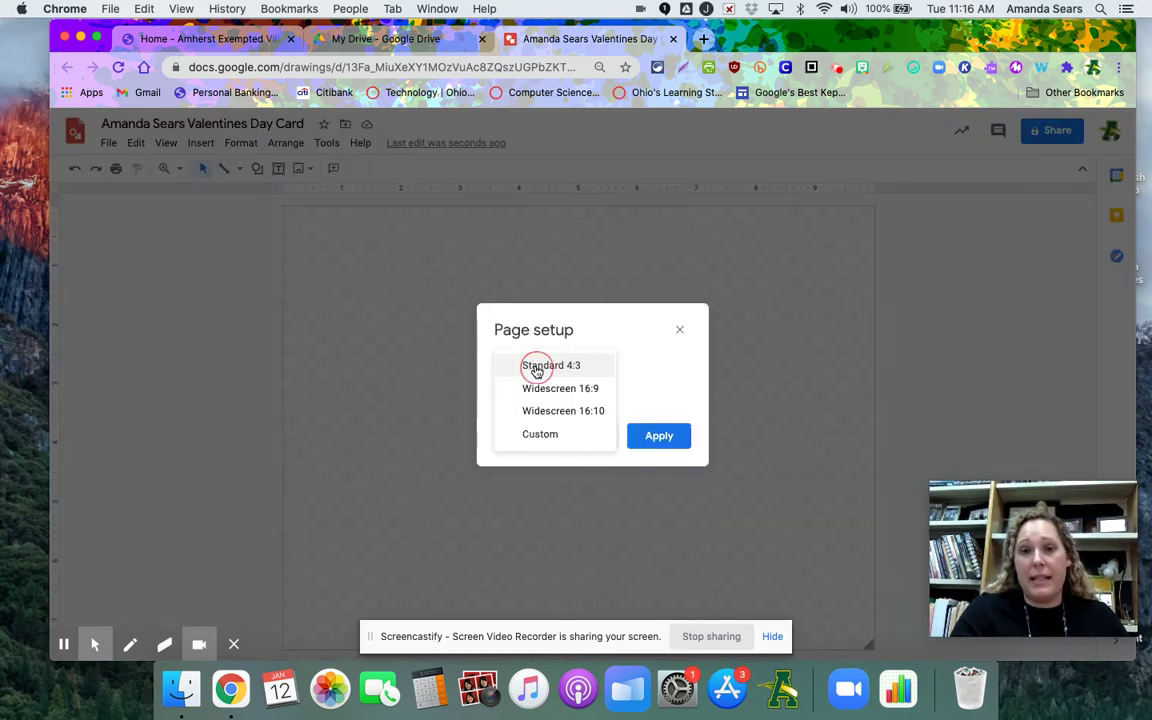
left_click(540, 437)
left_click(522, 404)
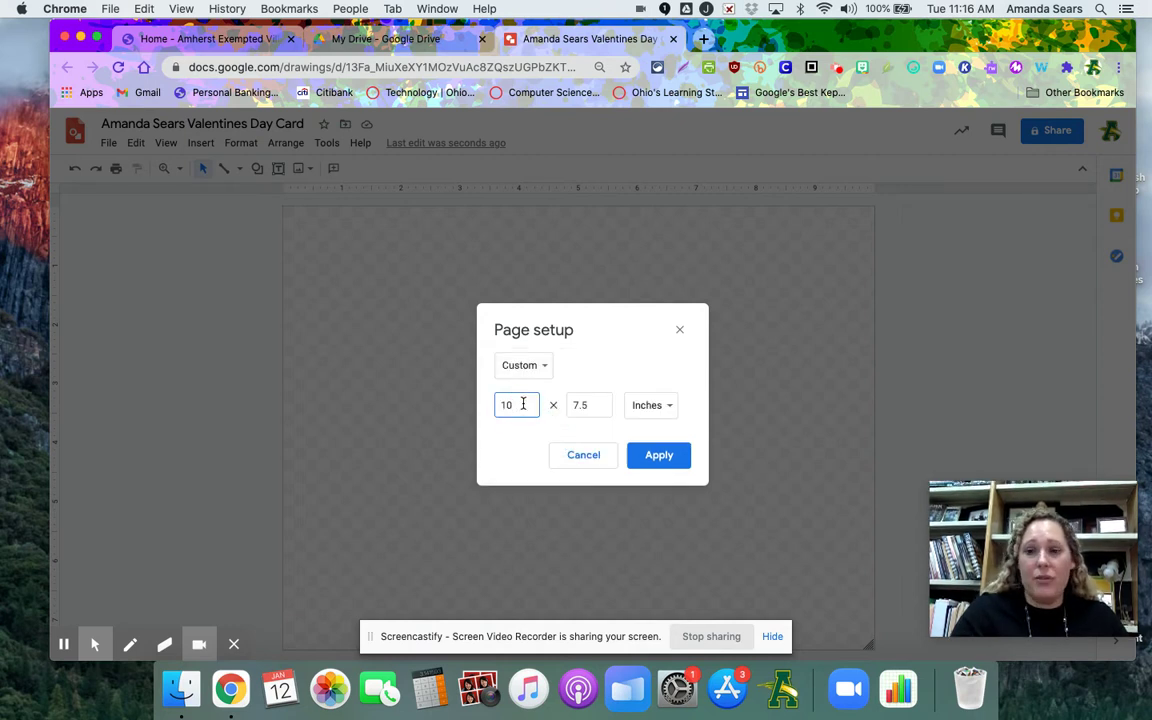
key("BackSpace")
key("BackSpace")
type("4")
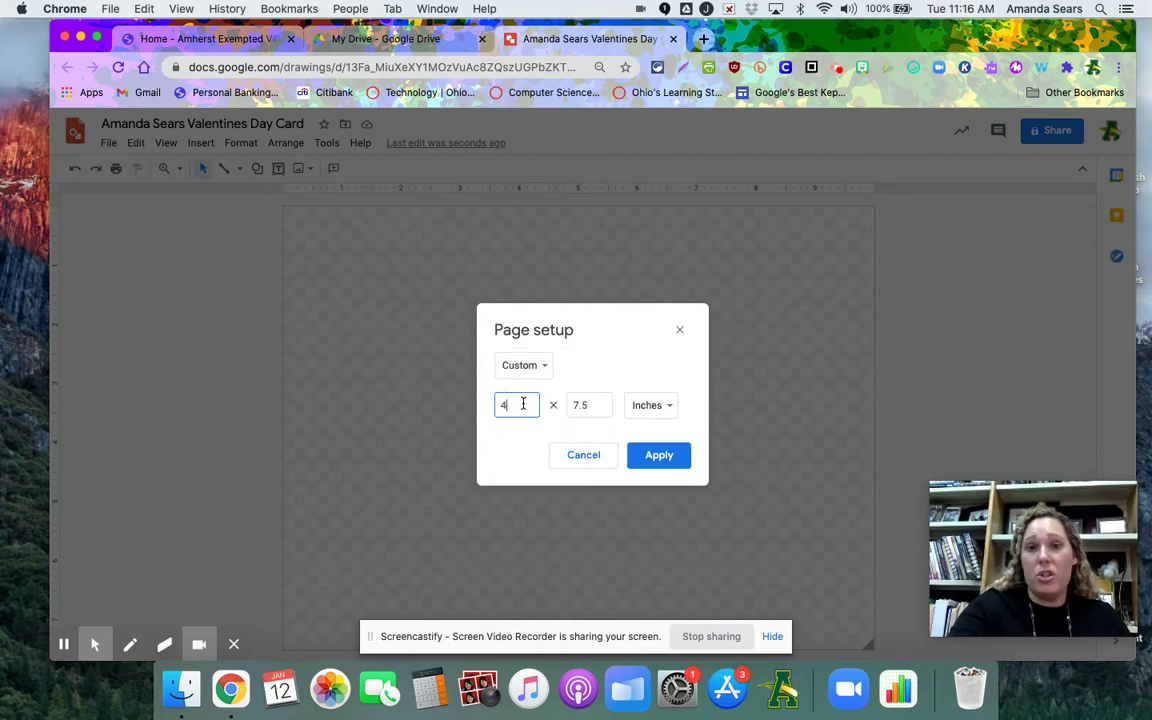
left_click(583, 403)
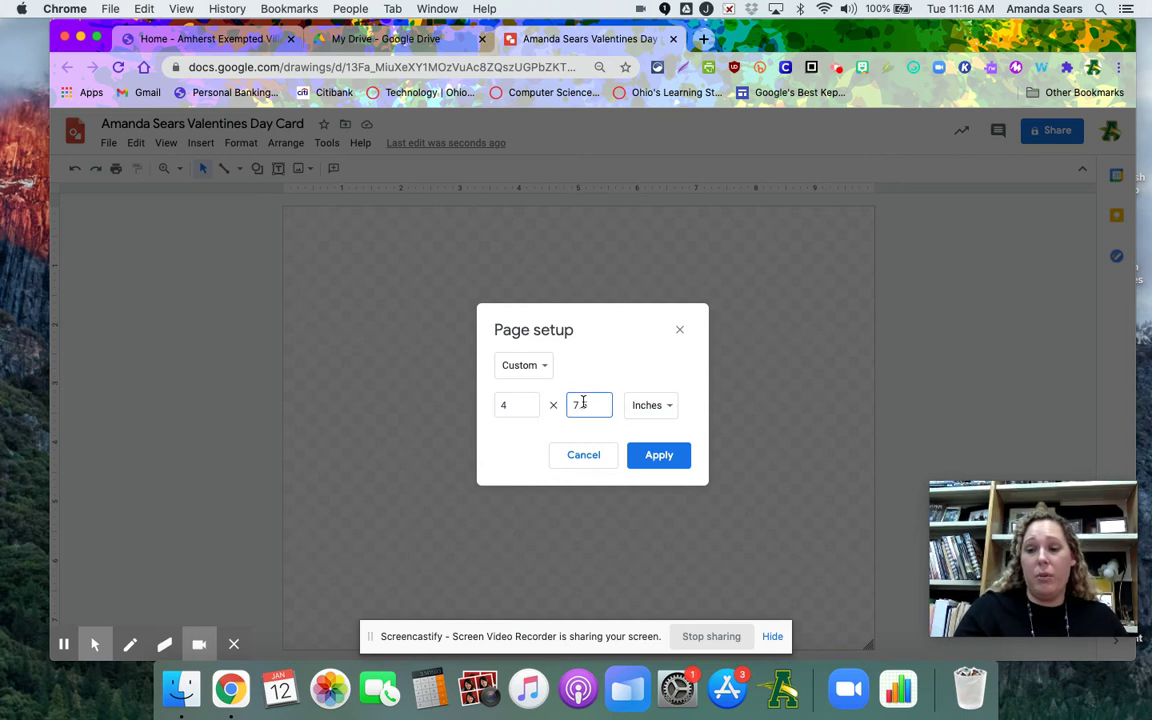
key("BackSpace")
key("BackSpace")
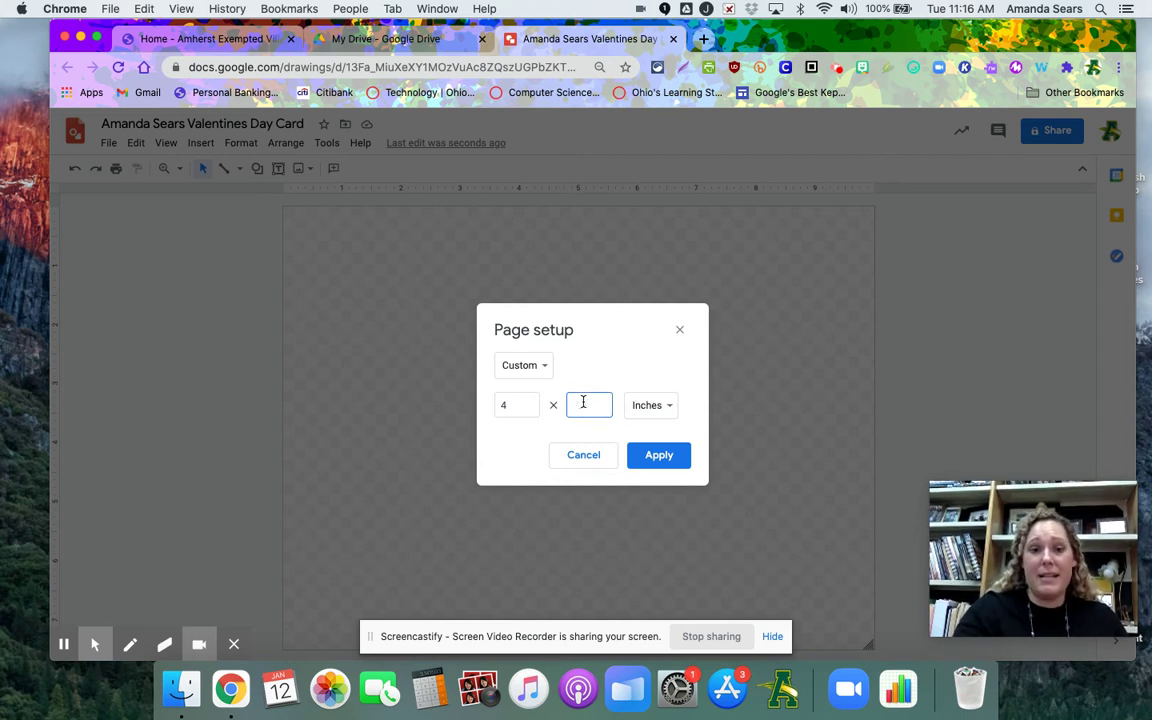
type("2")
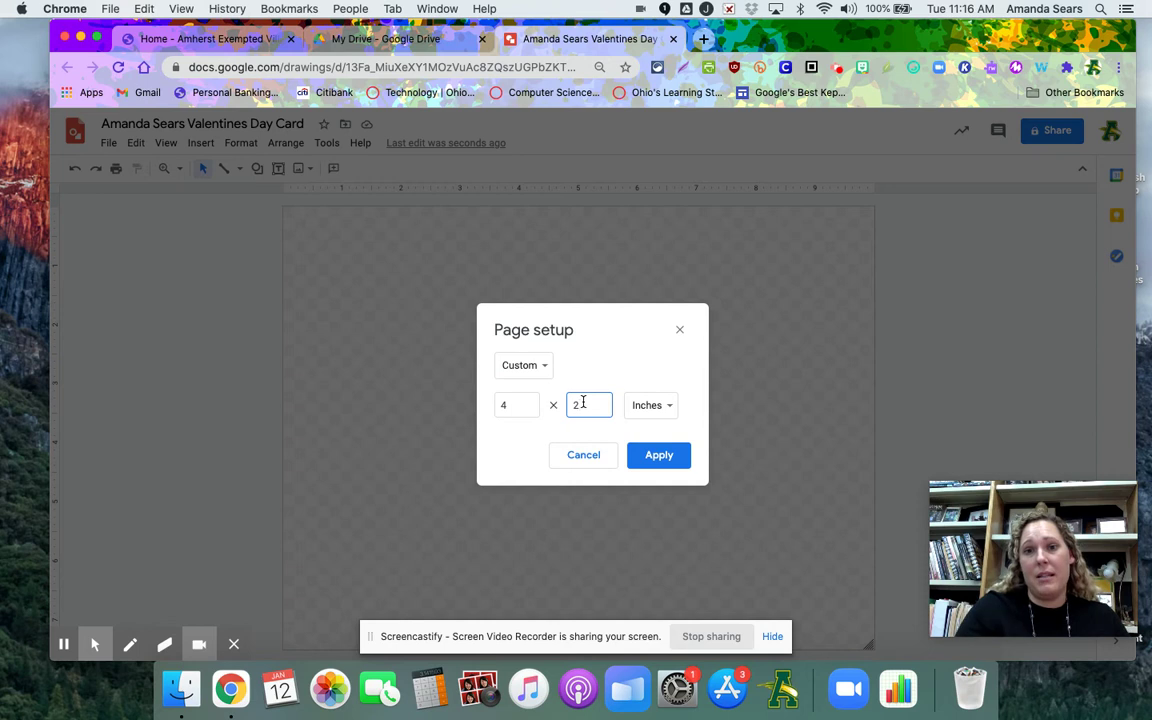
left_click(659, 455)
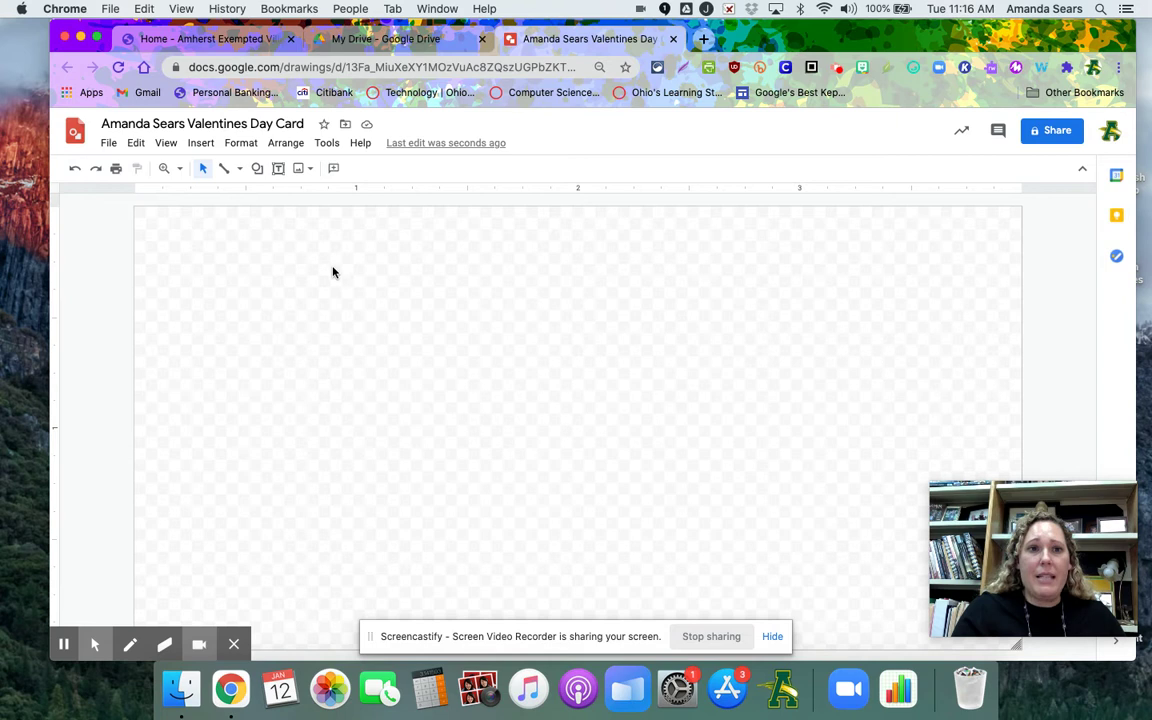
Give the blank canvas a solid light pink background colour
left_click(109, 143)
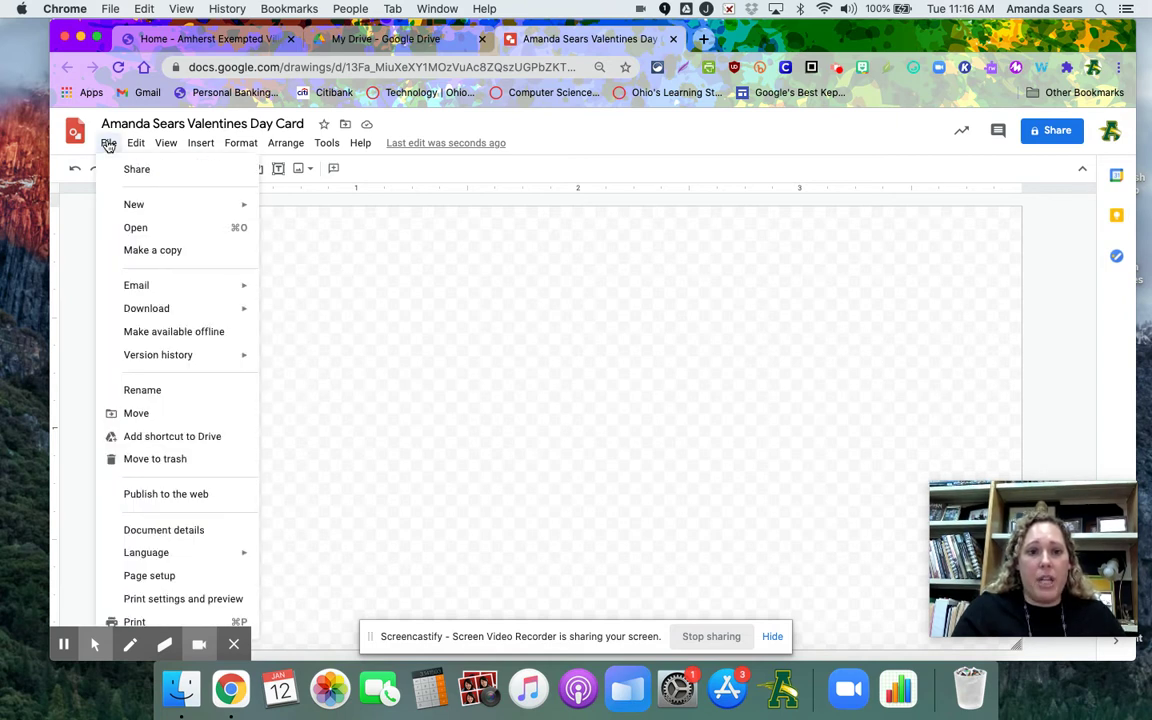
mouse_move(135, 142)
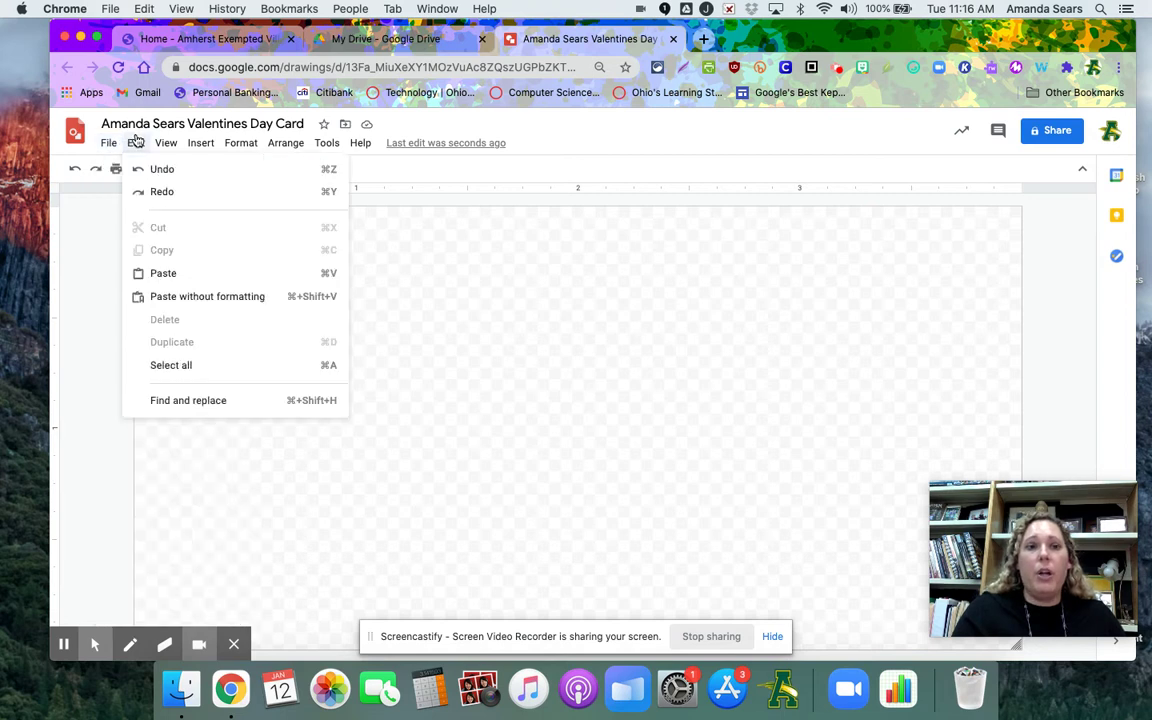
right_click(451, 350)
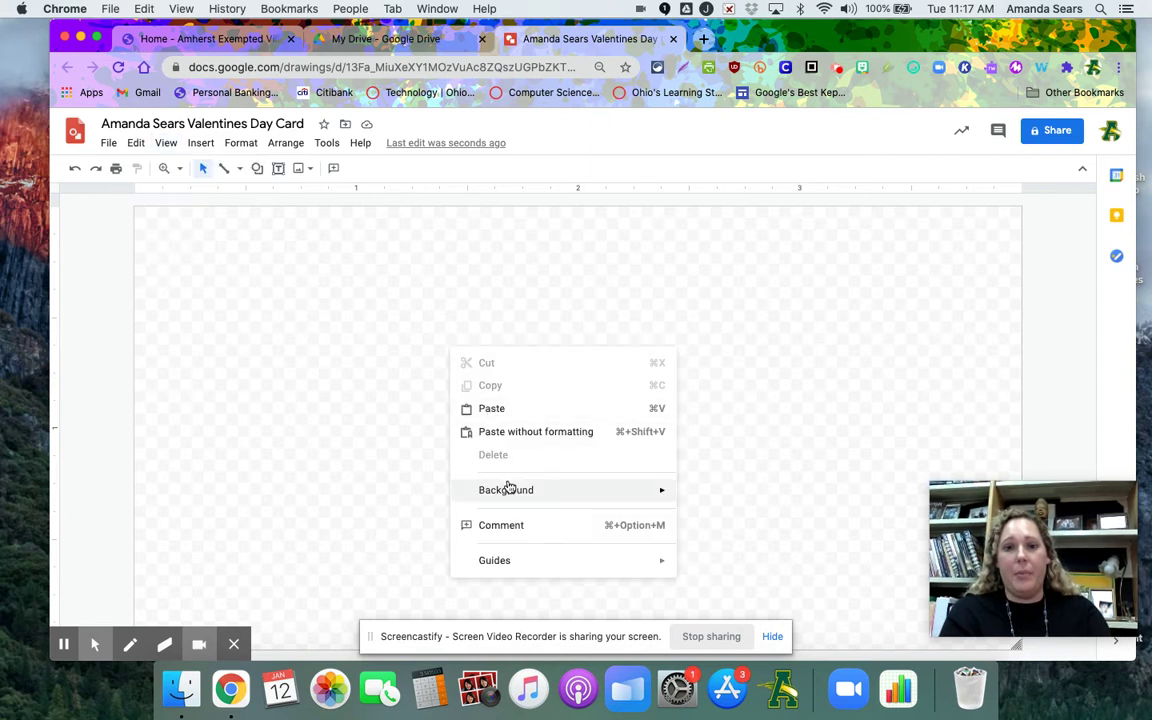
mouse_move(506, 486)
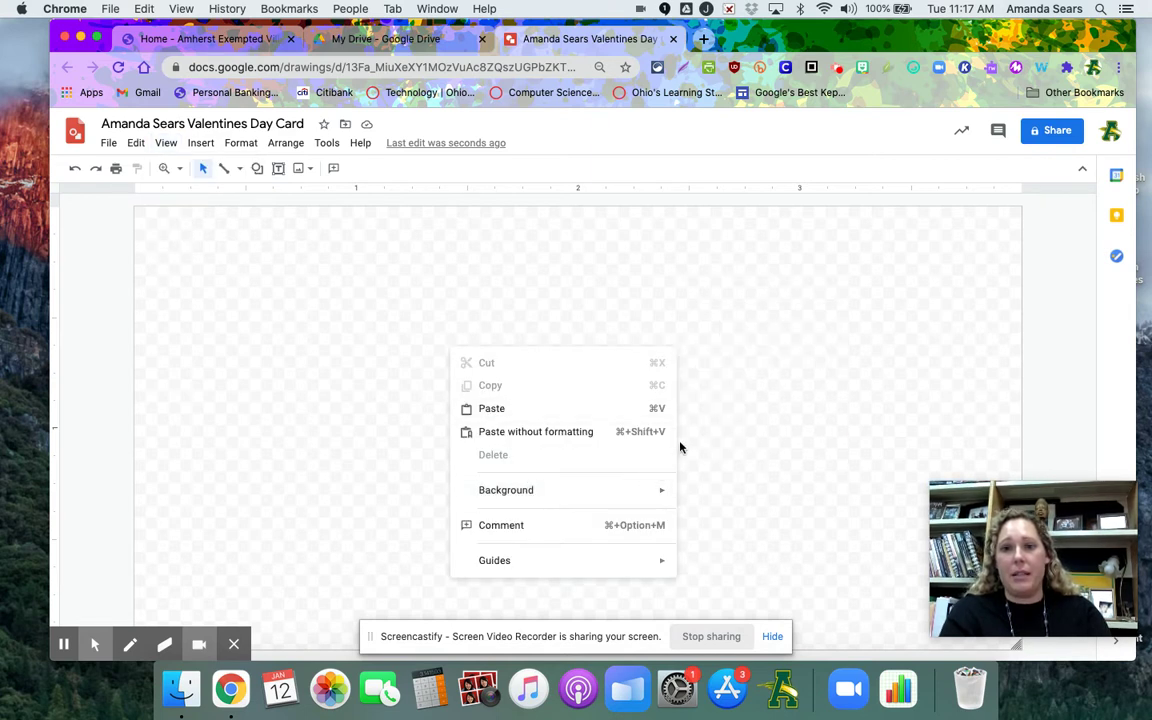
mouse_move(653, 489)
left_click(705, 398)
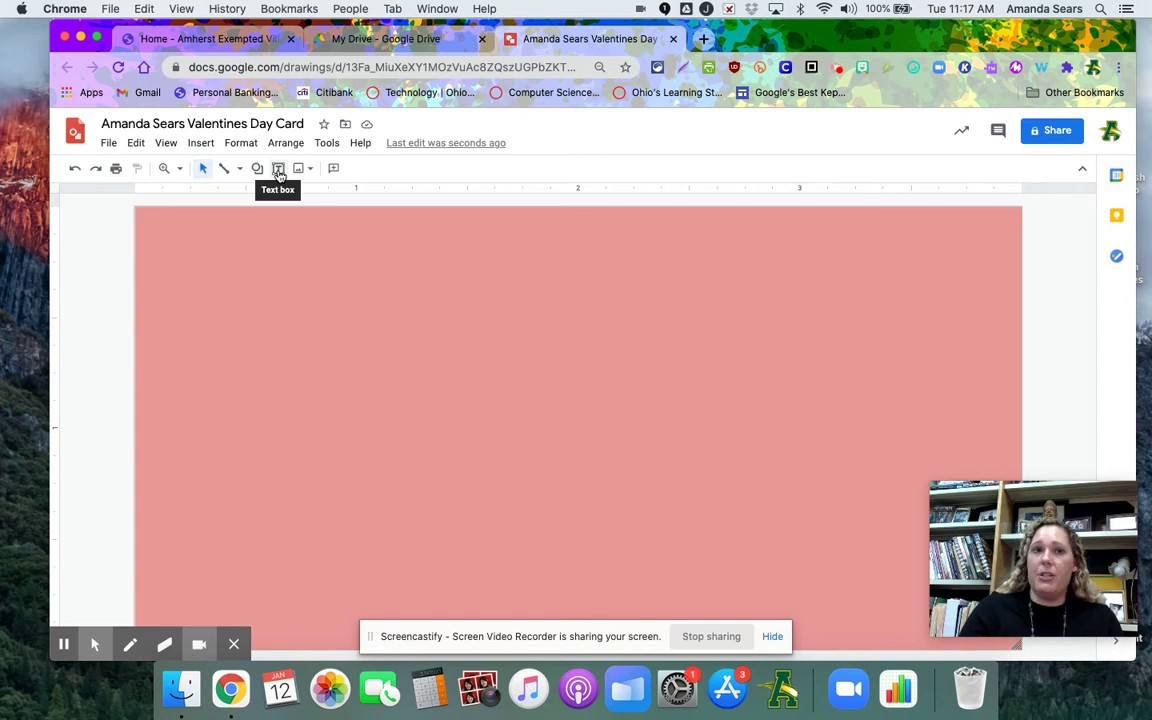
Insert word art reading 'Happy Valentine's Day!' onto the pink card
left_click(202, 145)
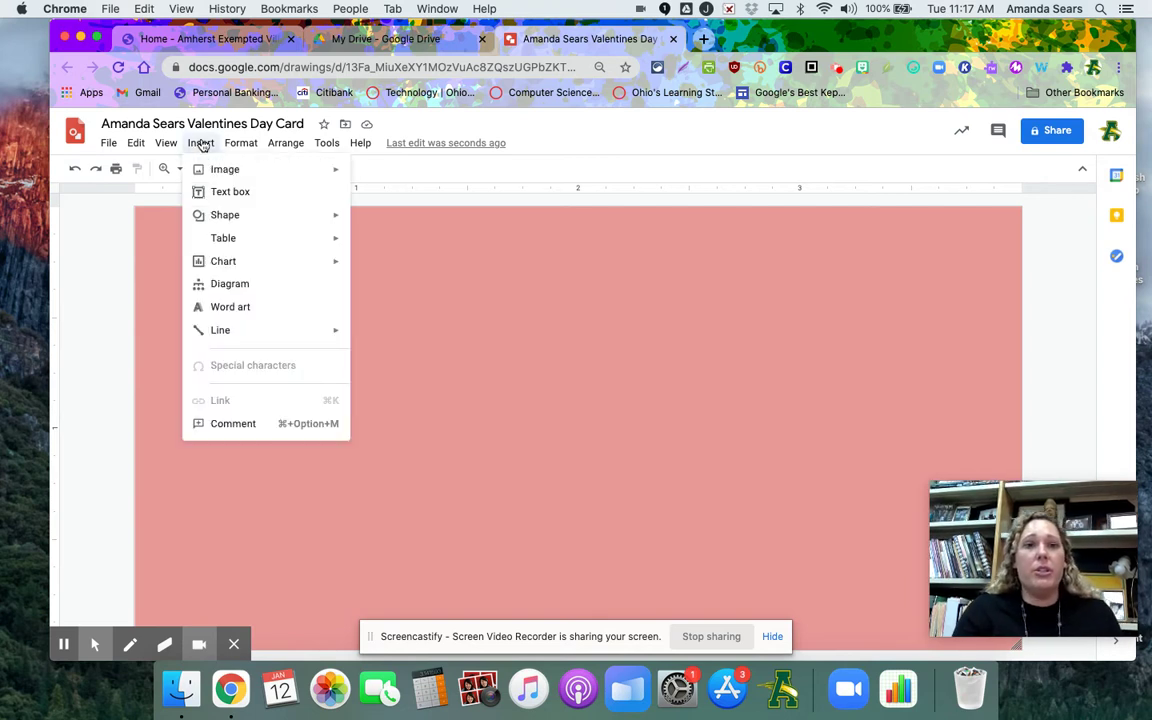
left_click(230, 307)
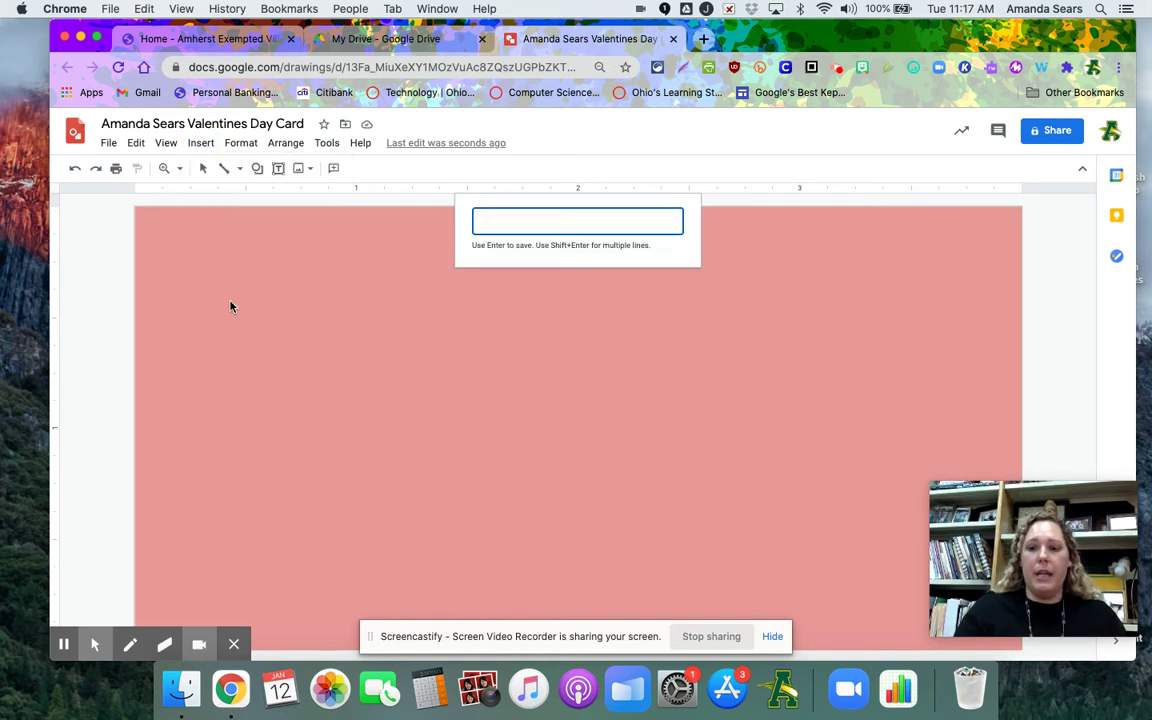
type("Happy Valentine")
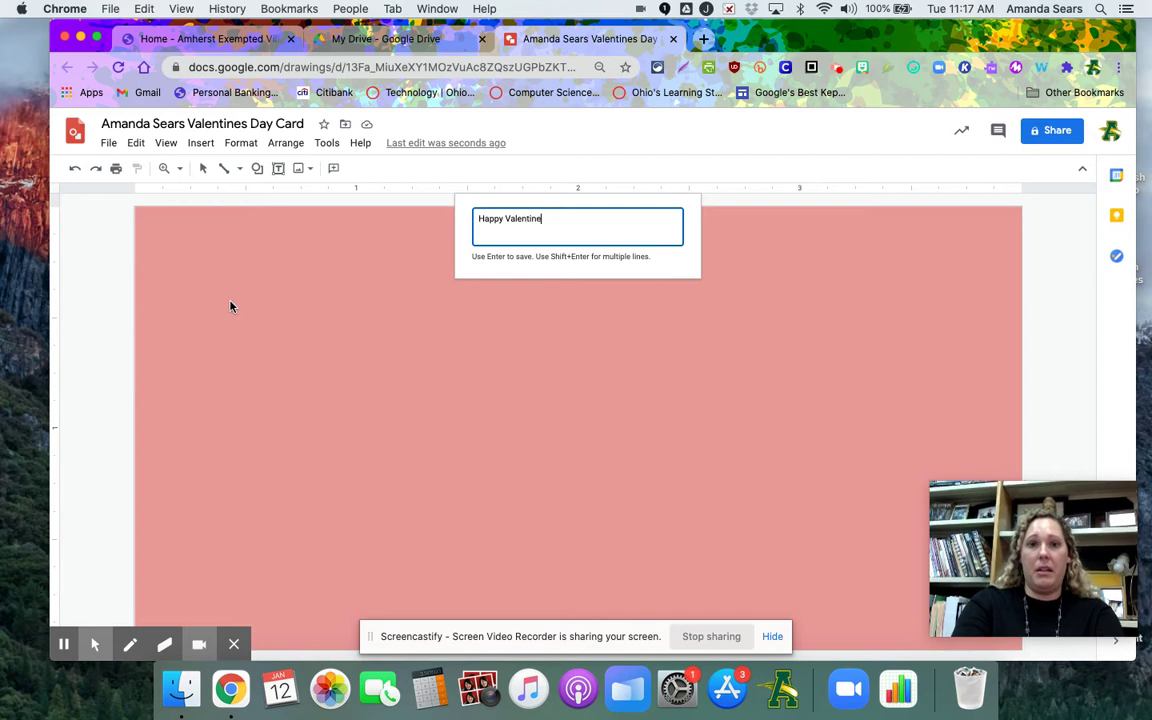
type("'s Day!")
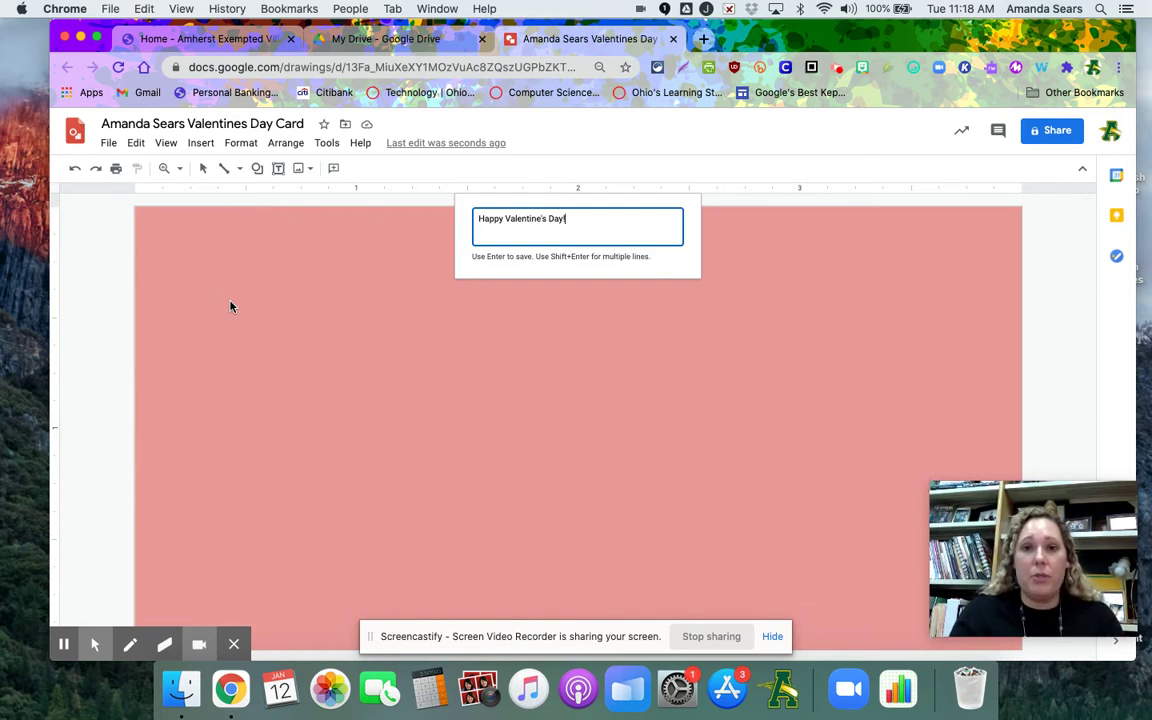
key("Return")
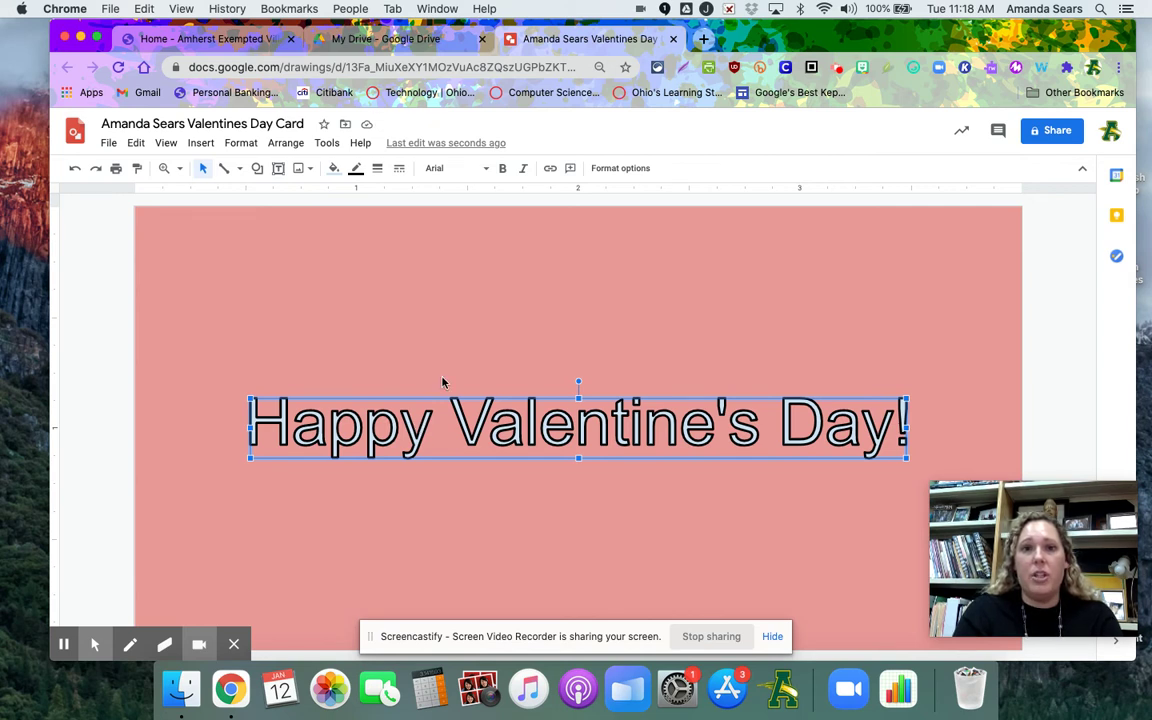
Set the word art to the Covered By Your Grace font with a dark purple fill
left_click(436, 168)
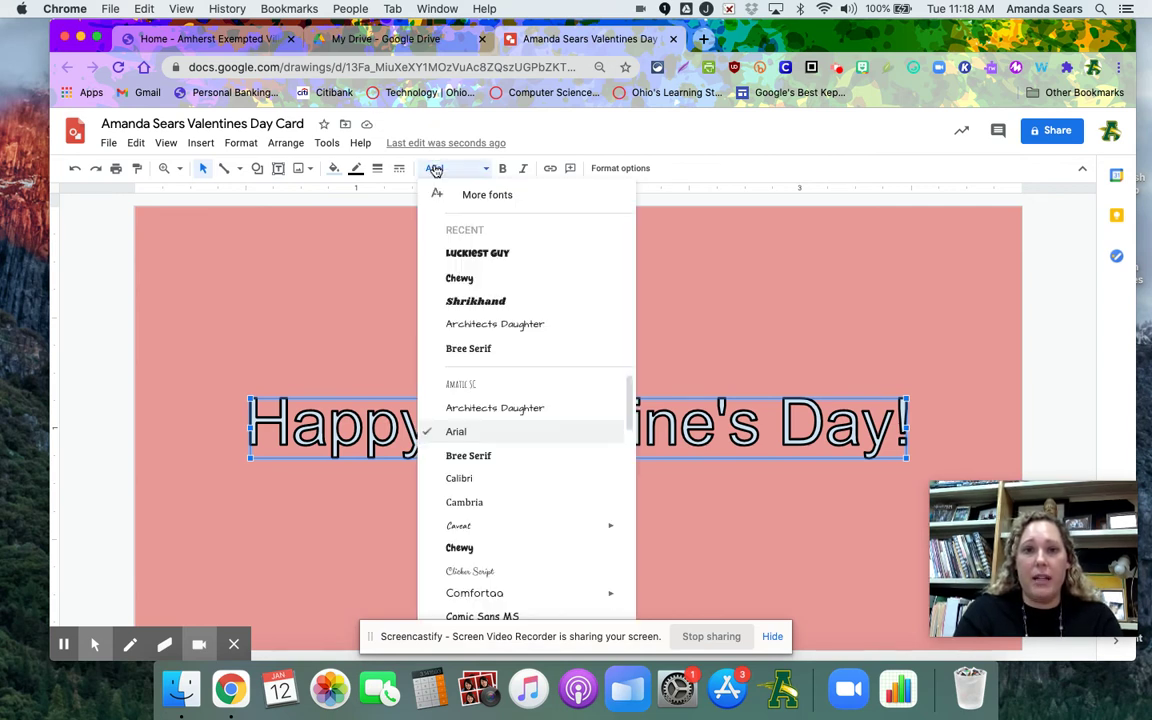
scroll(469, 395, "down", 5)
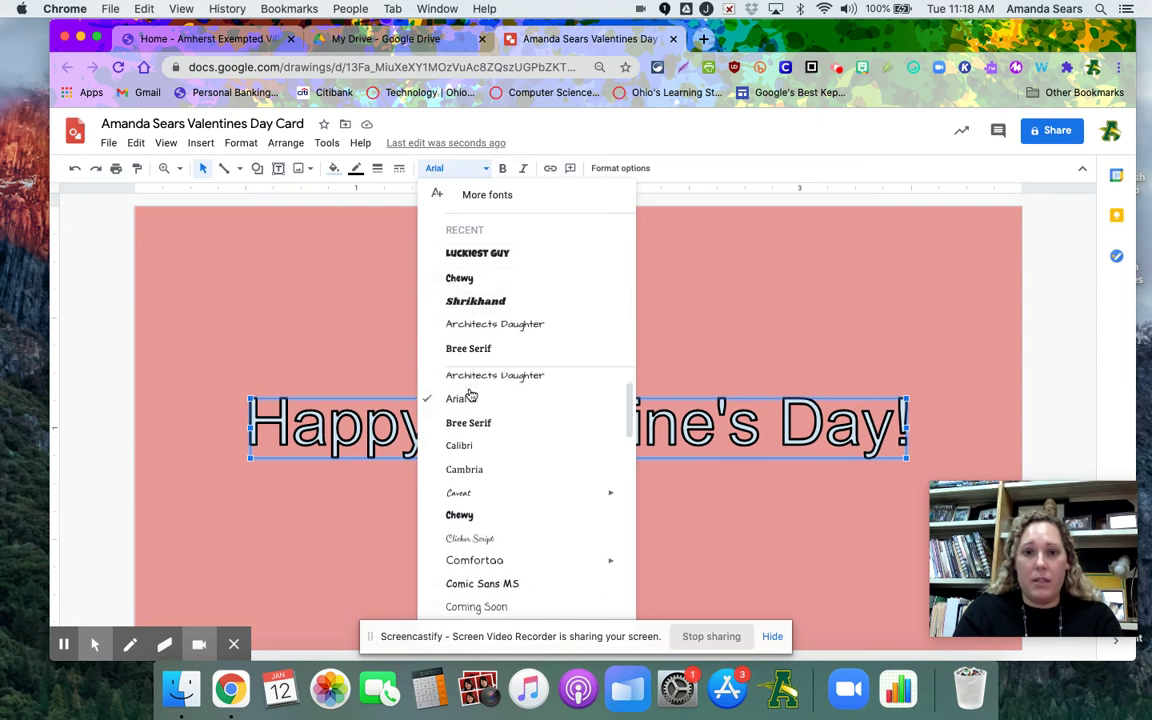
scroll(469, 395, "down", 2)
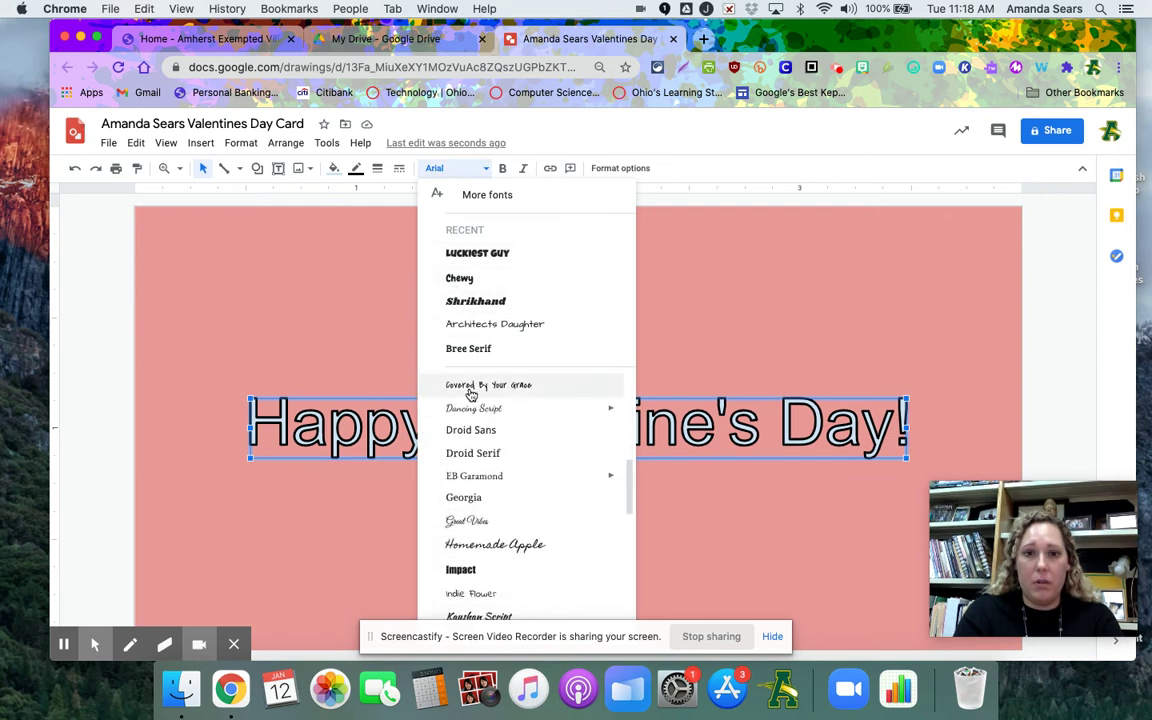
scroll(481, 470, "up", 1)
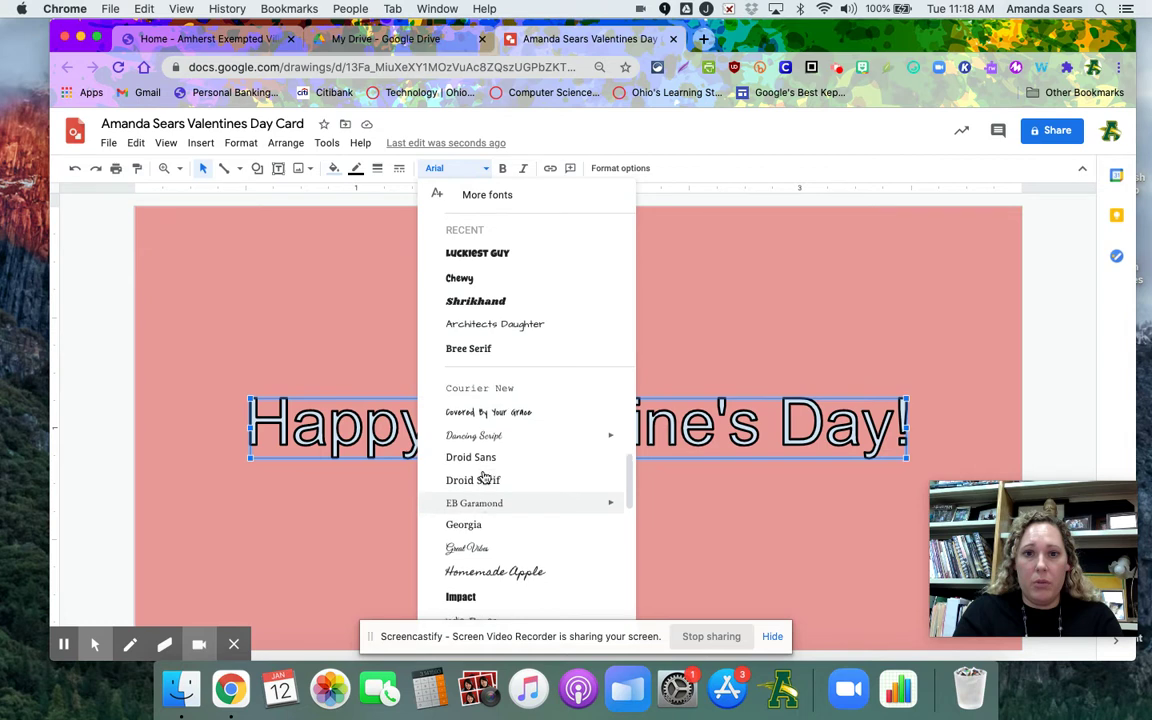
left_click(486, 420)
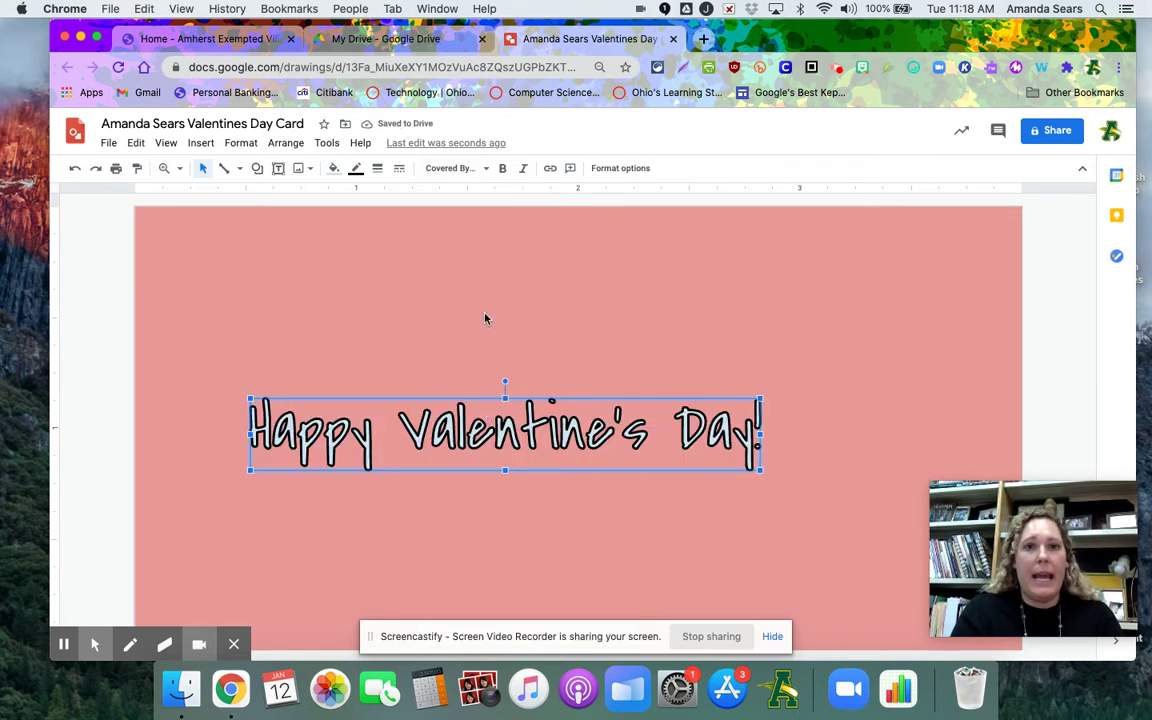
left_click(334, 170)
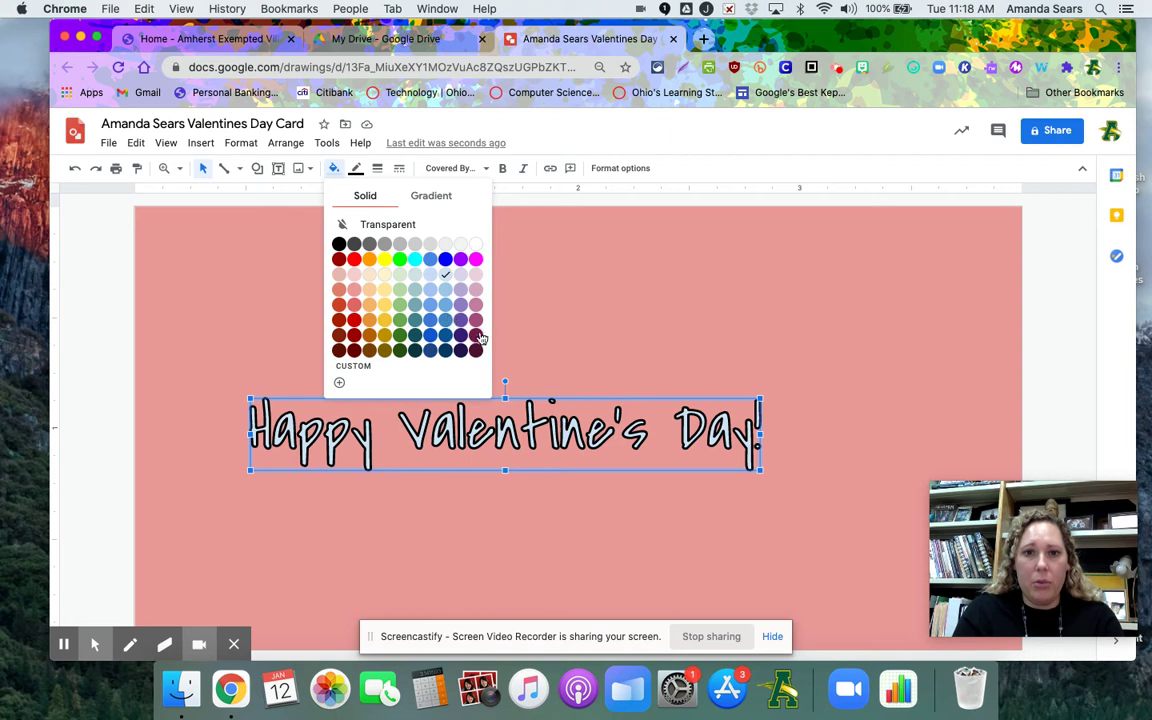
left_click(475, 336)
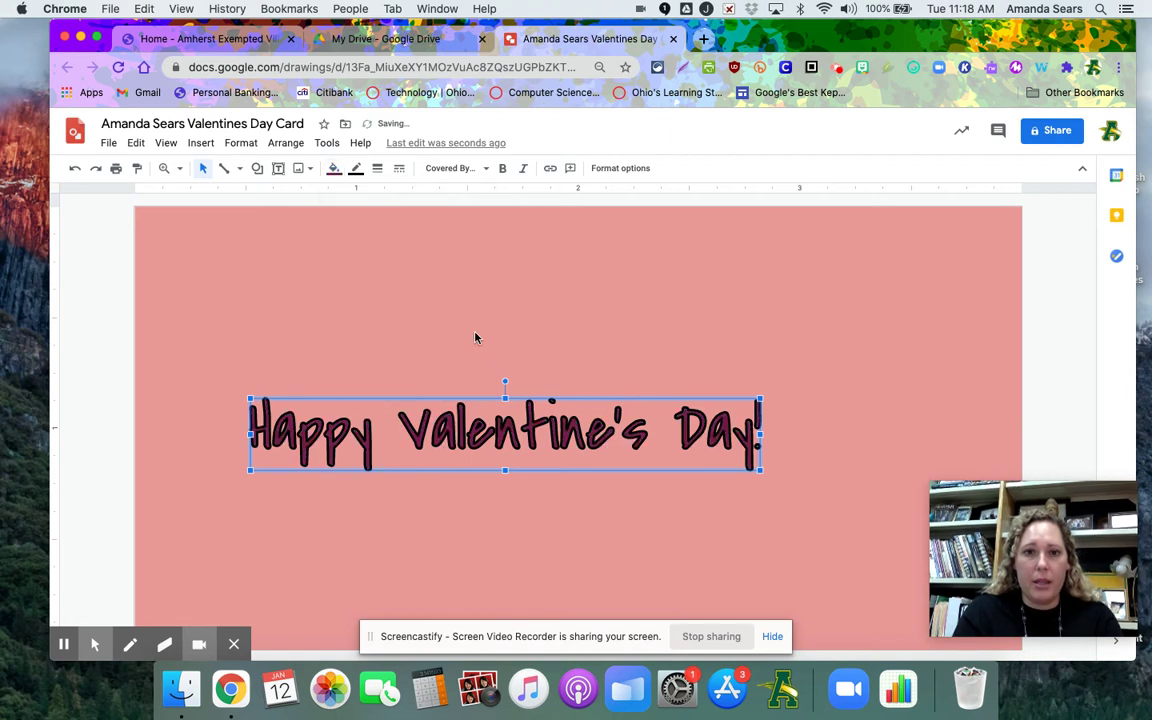
Enlarge the word art, tilt it diagonally and shift it toward the lower left
left_click_drag(762, 437, 946, 426)
left_click_drag(598, 398, 570, 375)
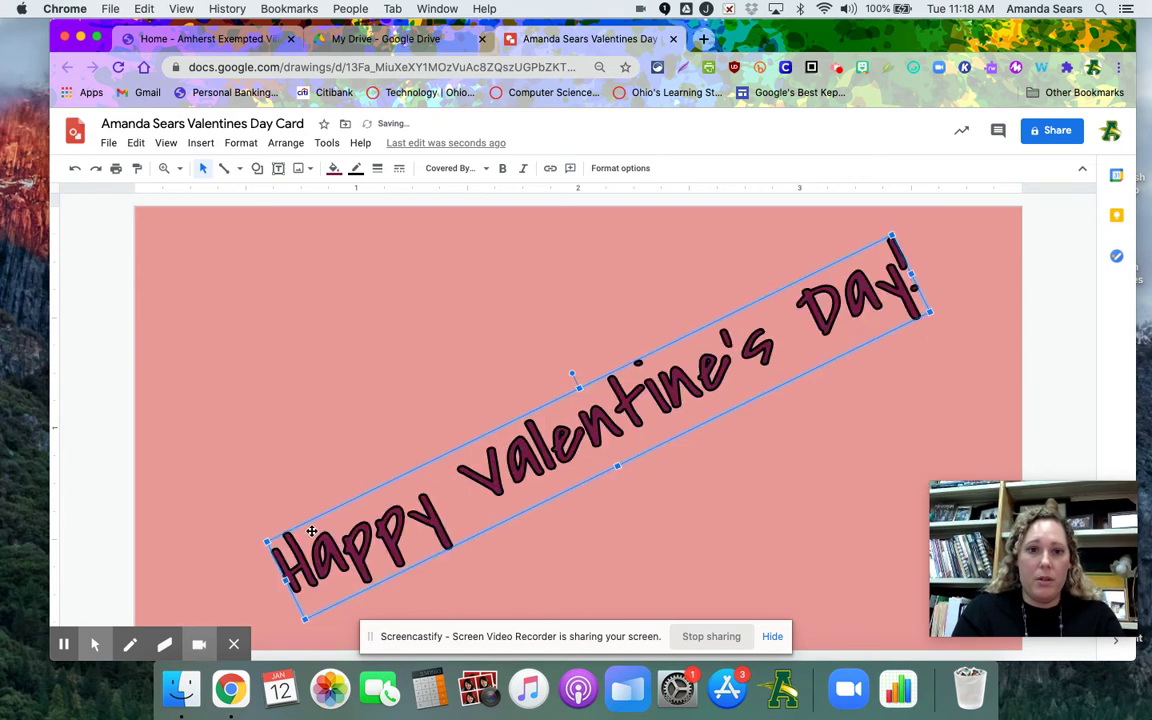
left_click_drag(265, 540, 305, 540)
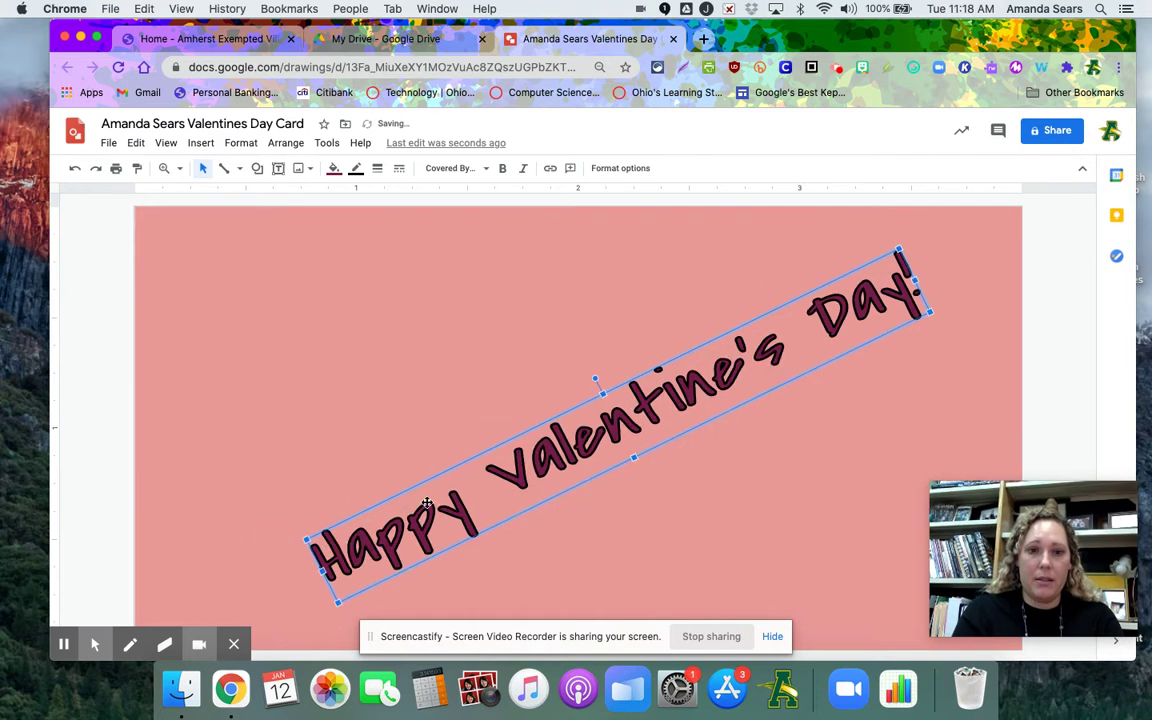
left_click_drag(450, 482, 337, 477)
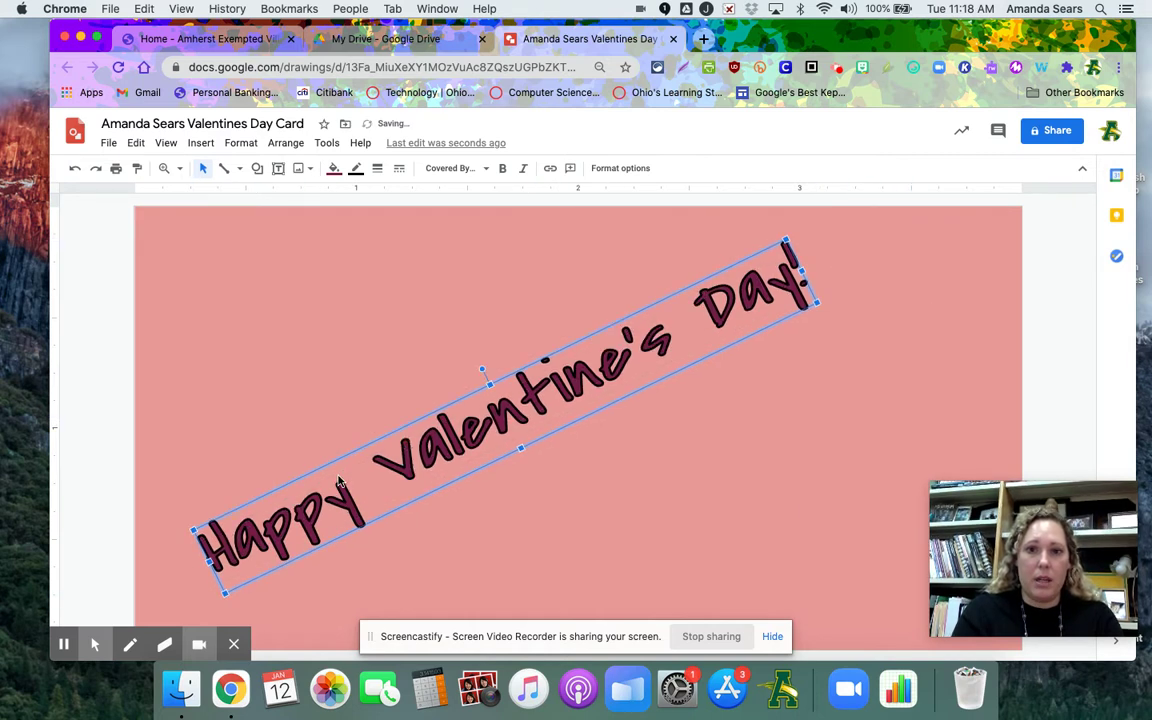
Give the word art letters a black outline and deselect it
left_click(357, 170)
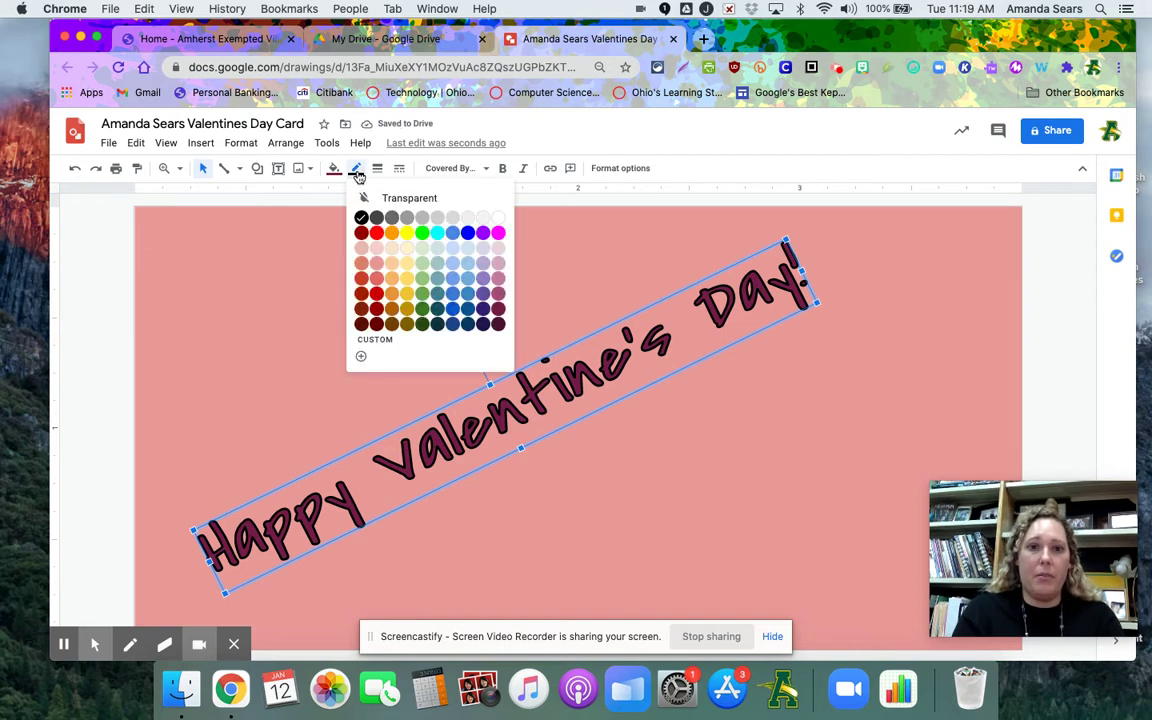
left_click(496, 266)
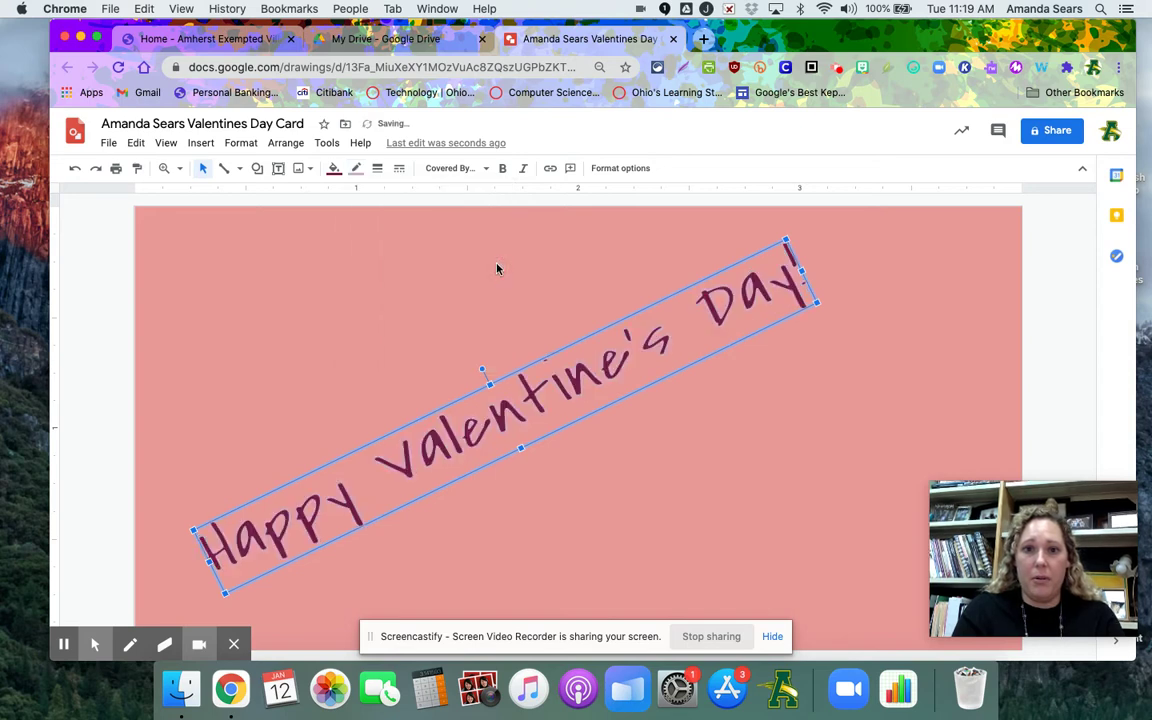
left_click(357, 170)
left_click(361, 217)
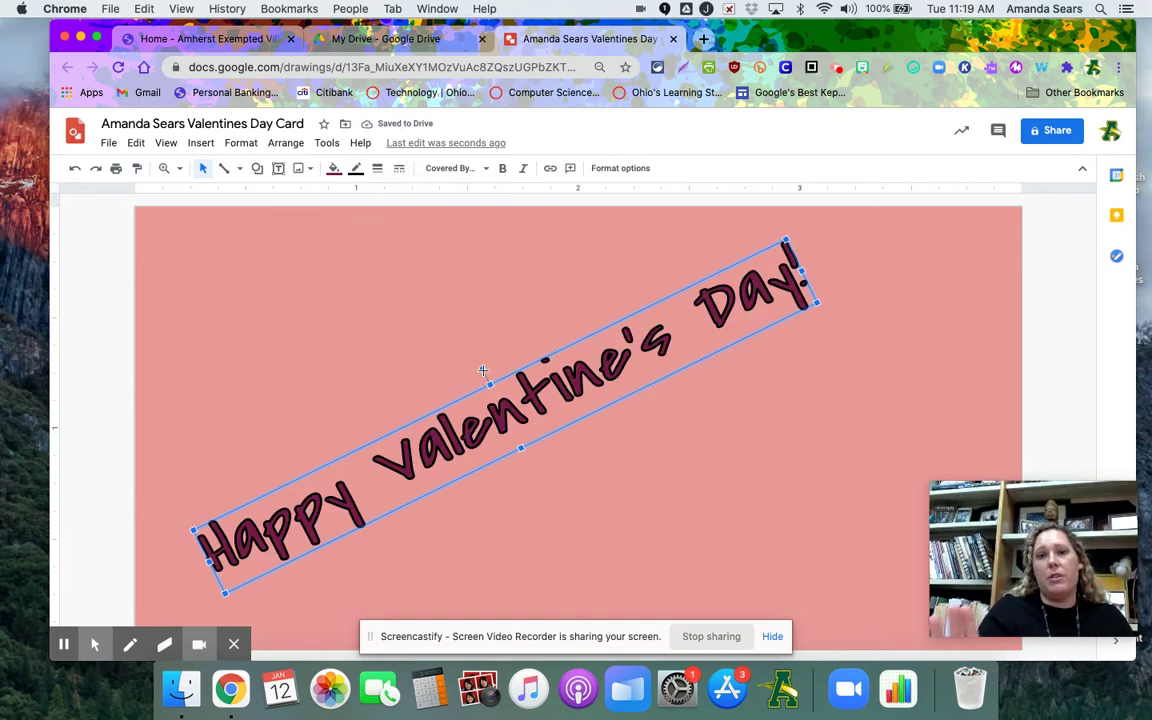
left_click(547, 462)
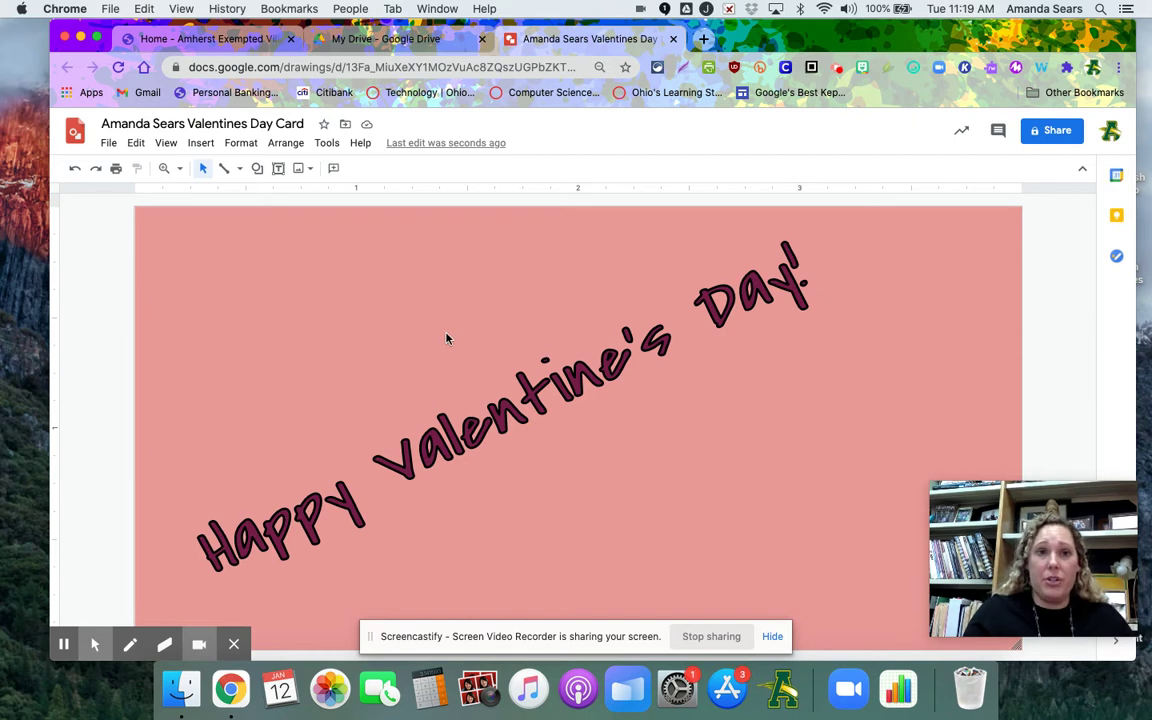
Draw a large dark magenta heart on the card's right side, then ready a second heart
left_click(257, 169)
mouse_move(290, 196)
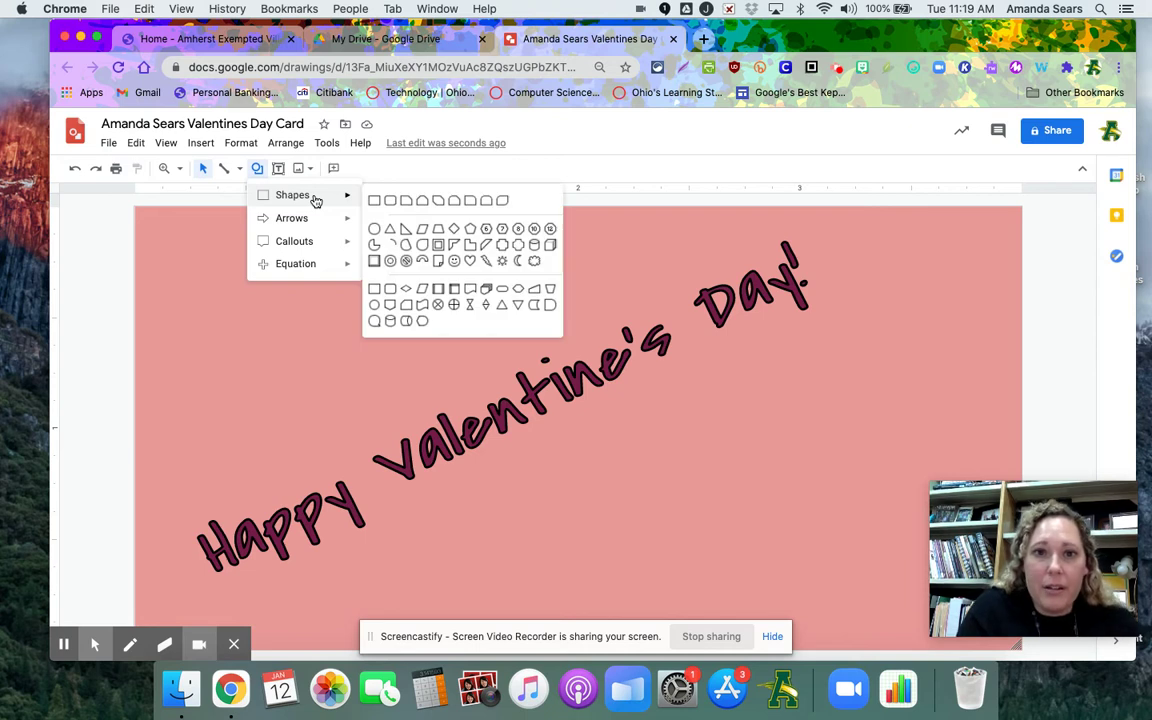
left_click(471, 261)
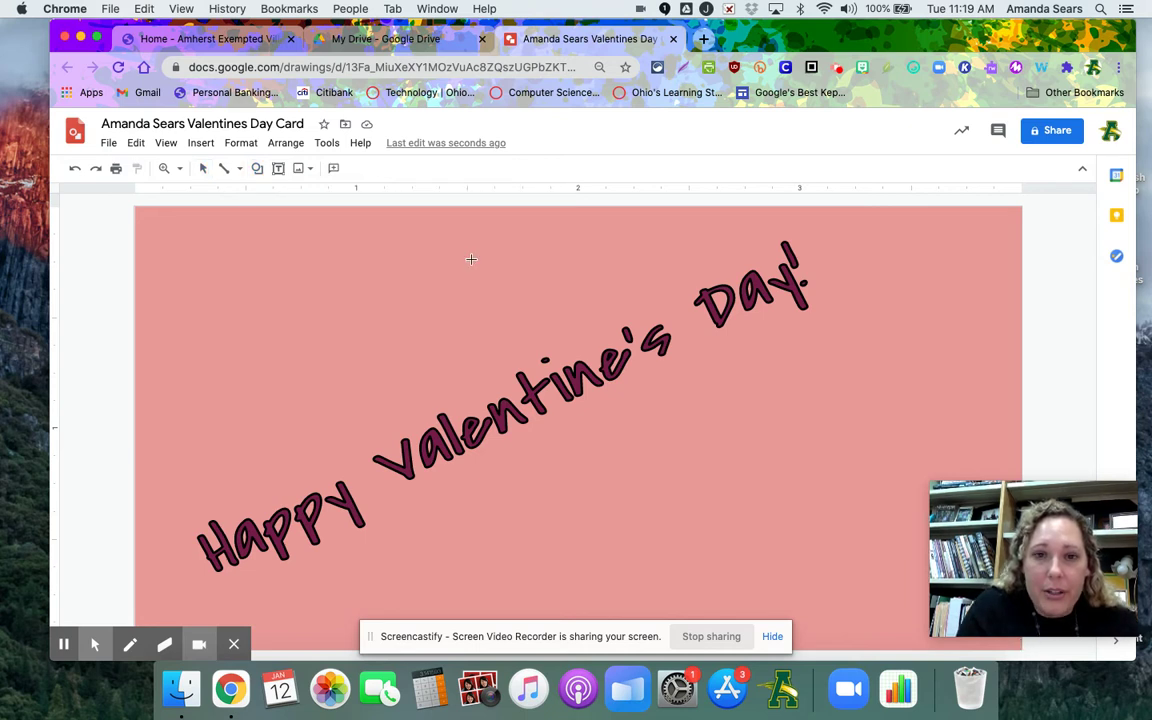
left_click_drag(725, 363, 930, 557)
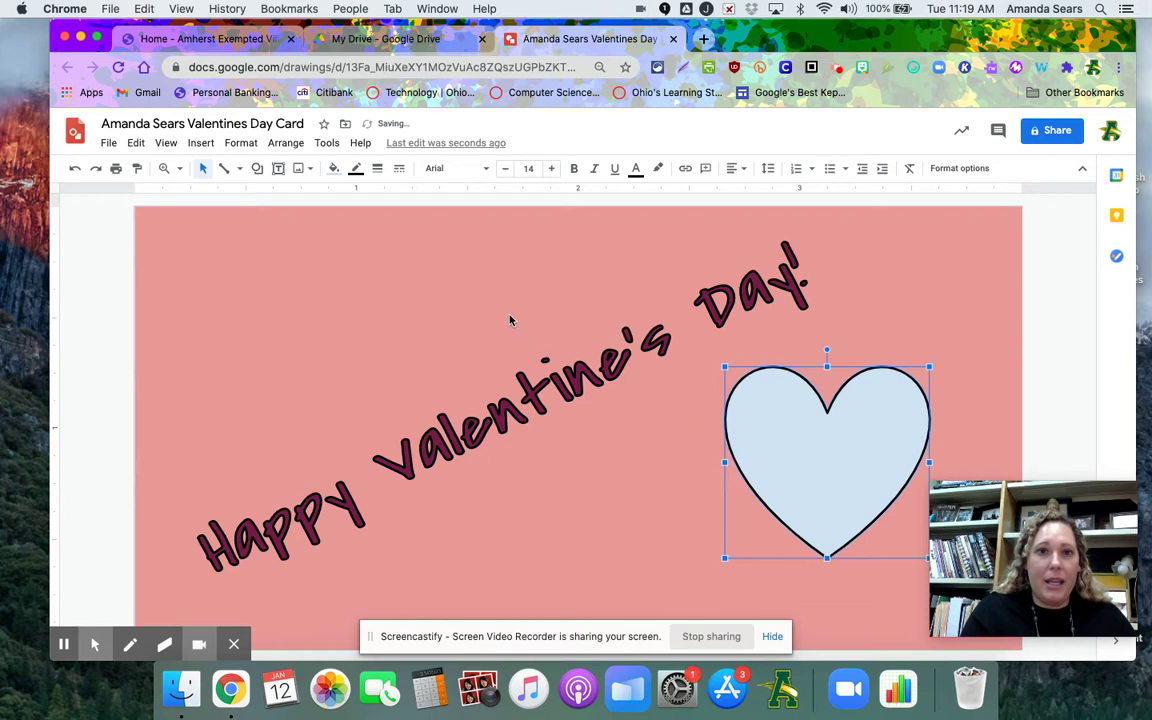
left_click(335, 168)
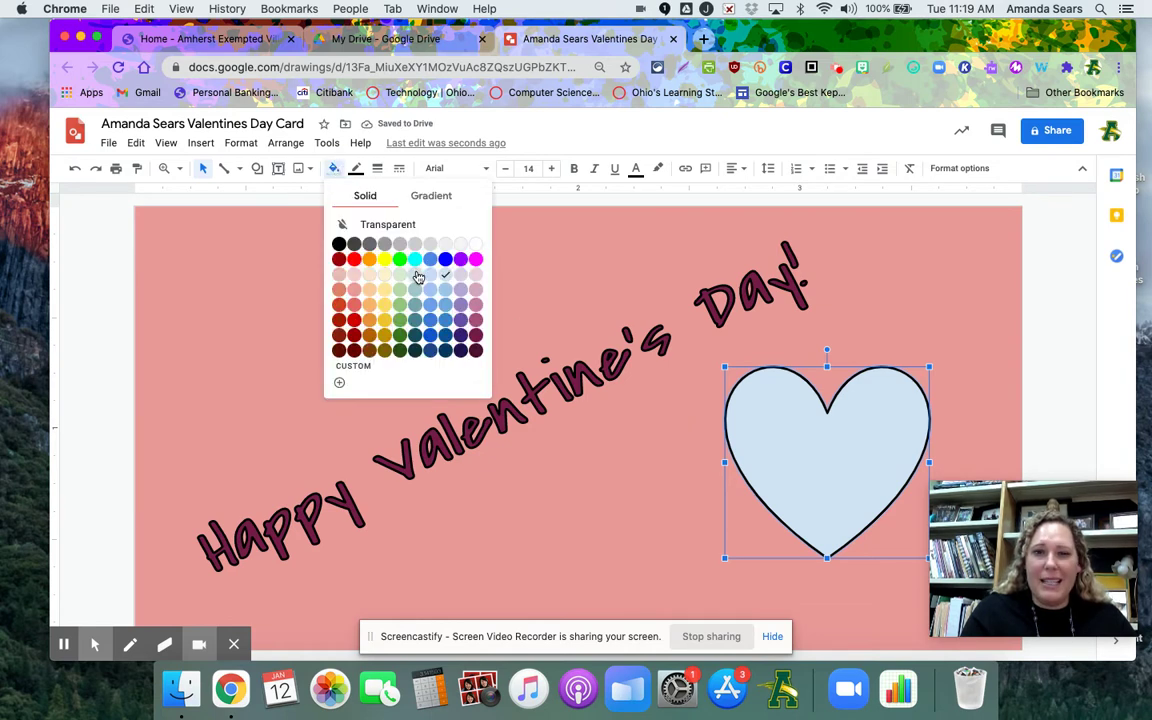
left_click(475, 319)
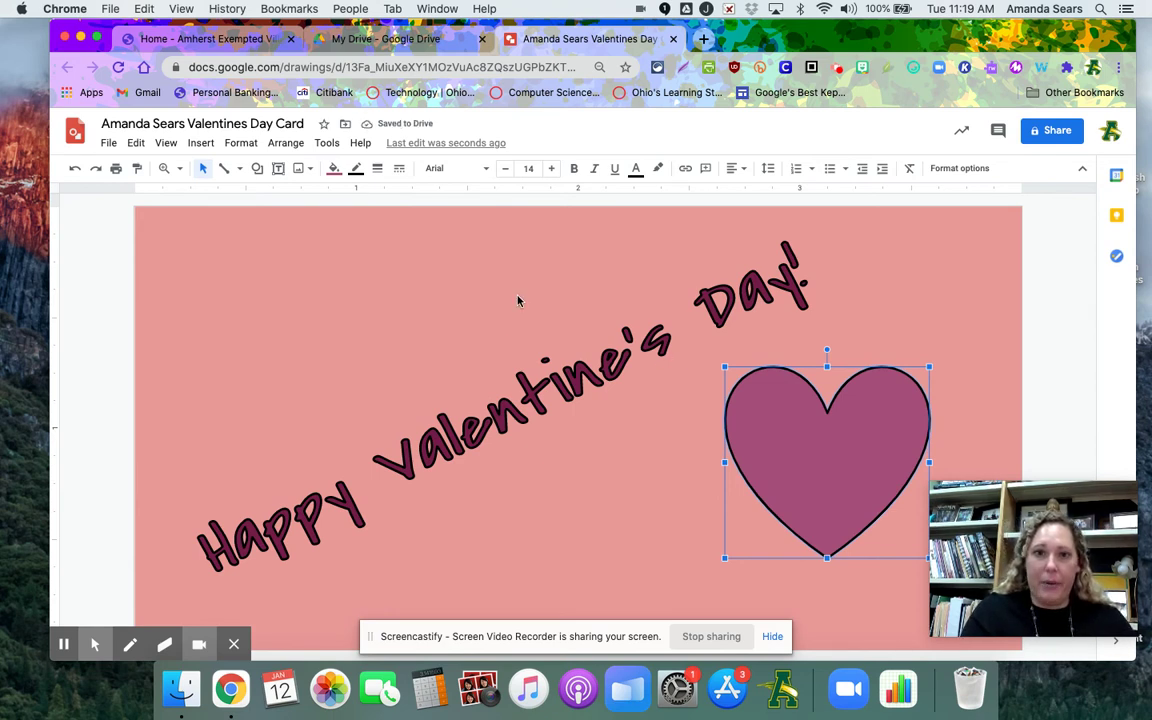
left_click(257, 168)
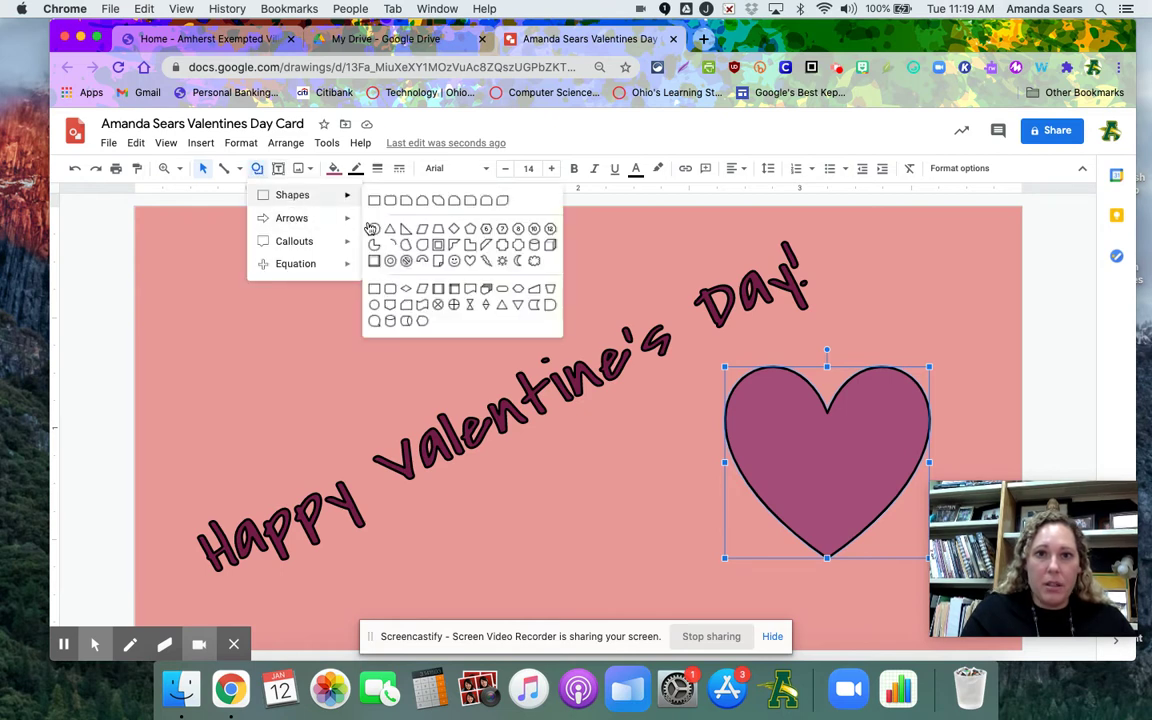
left_click(470, 261)
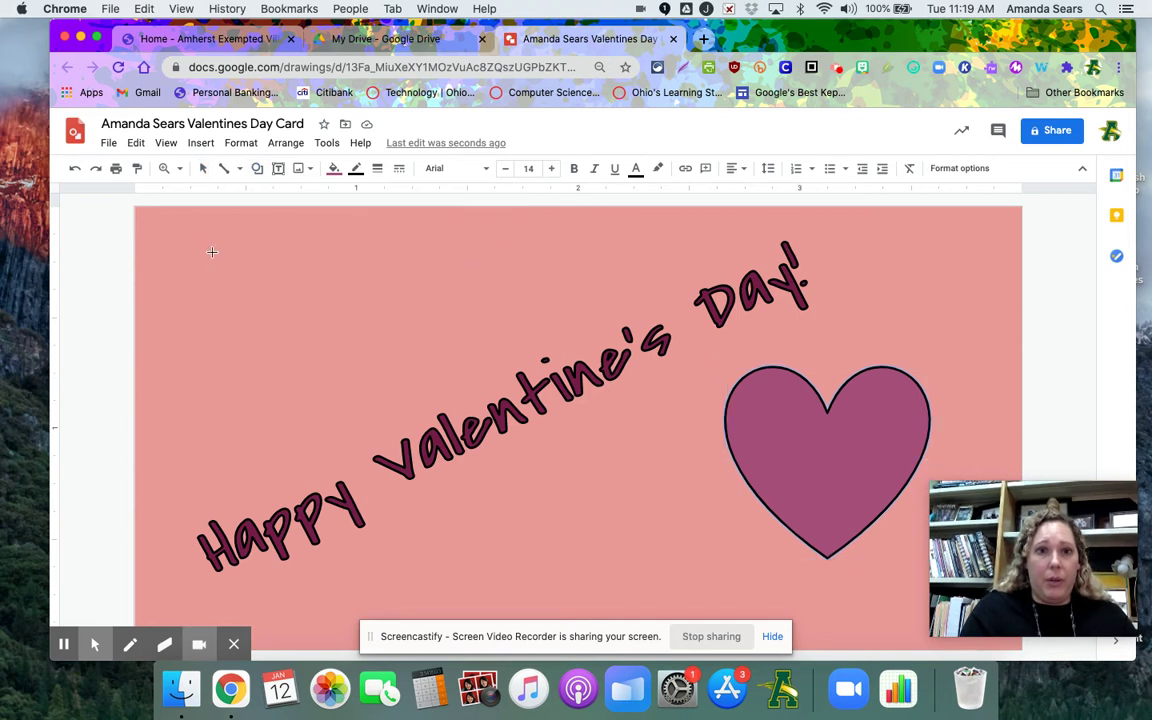
Draw a second heart near the top-left and a small heart in the top-right corner
left_click_drag(211, 250, 369, 385)
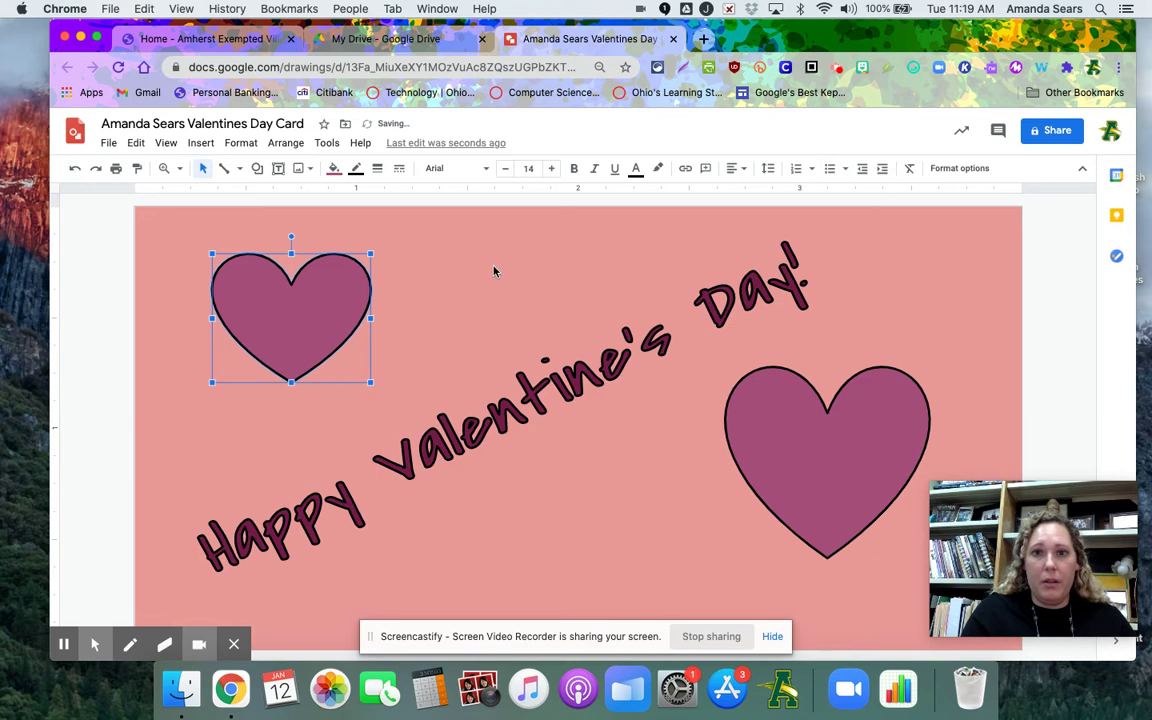
left_click(257, 168)
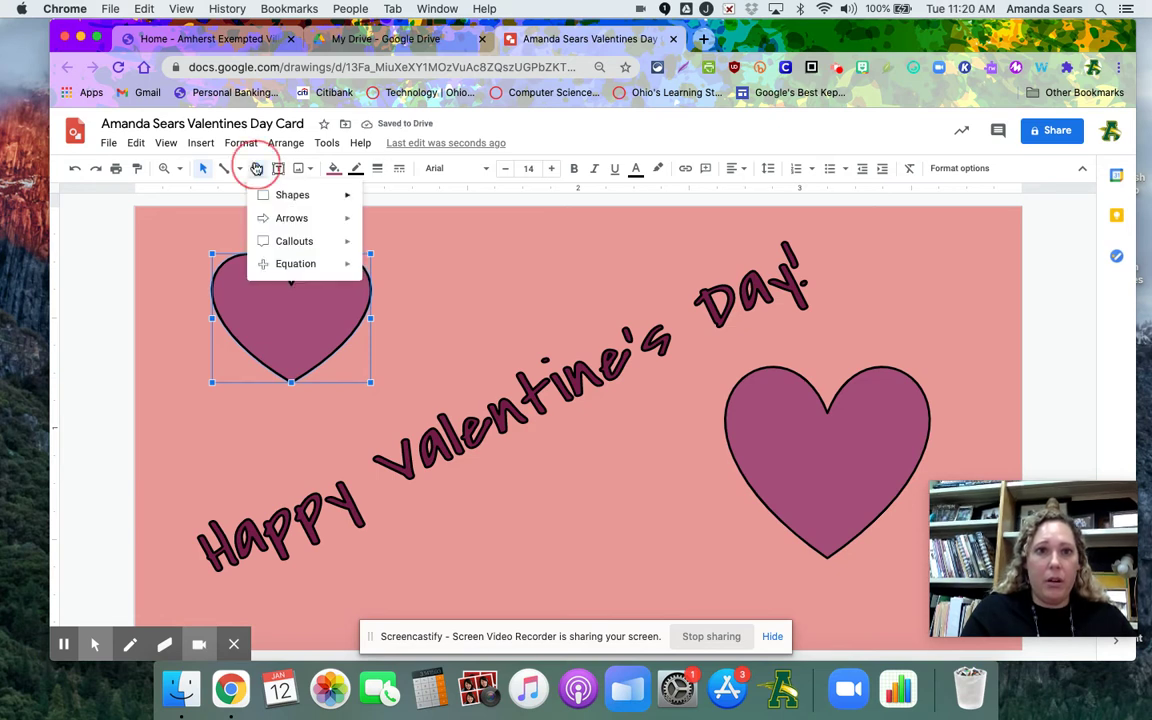
mouse_move(278, 194)
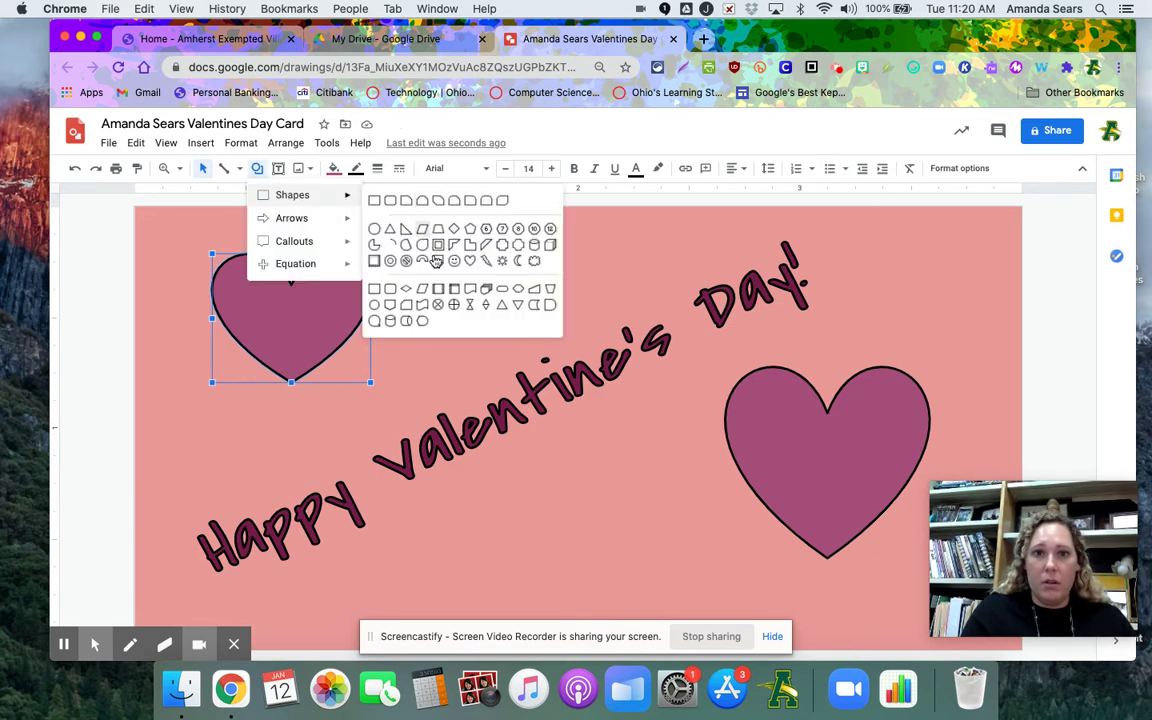
left_click(470, 260)
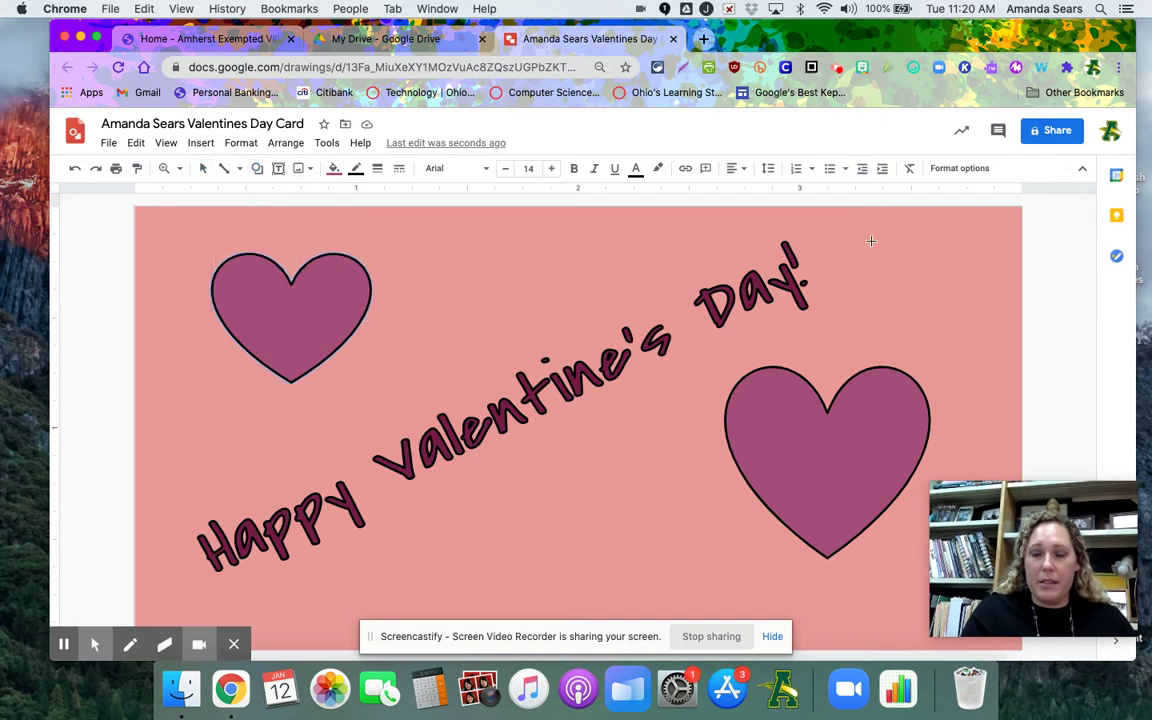
left_click_drag(870, 241, 924, 279)
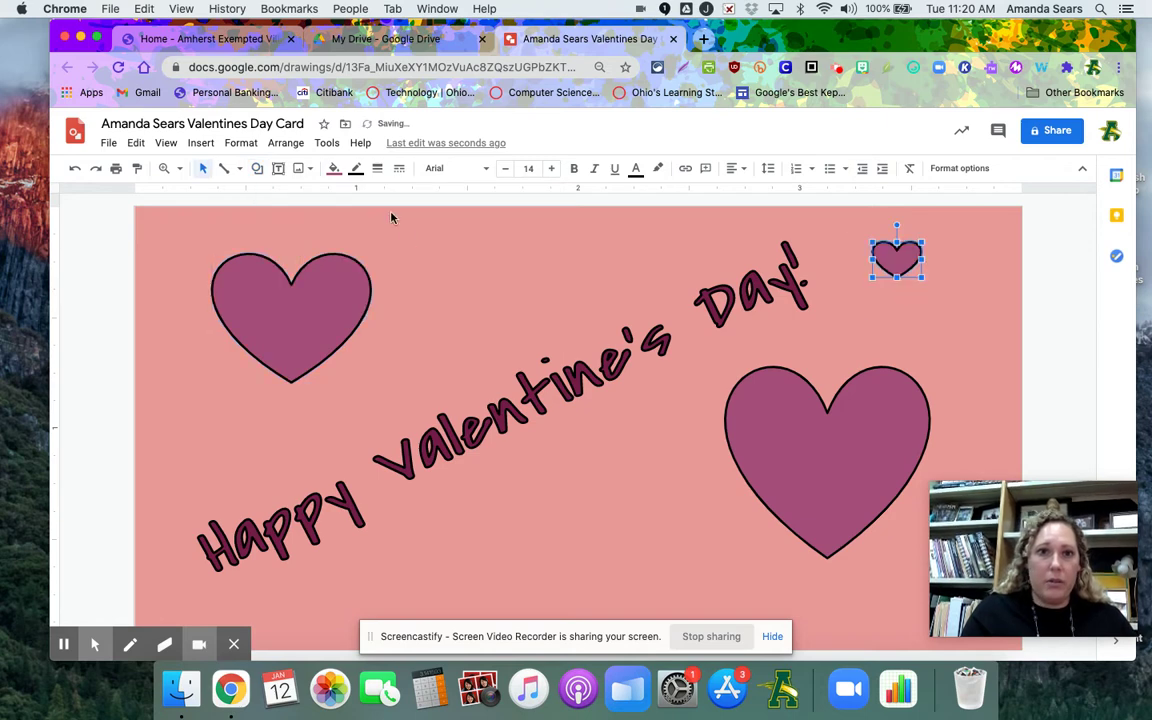
left_click(334, 168)
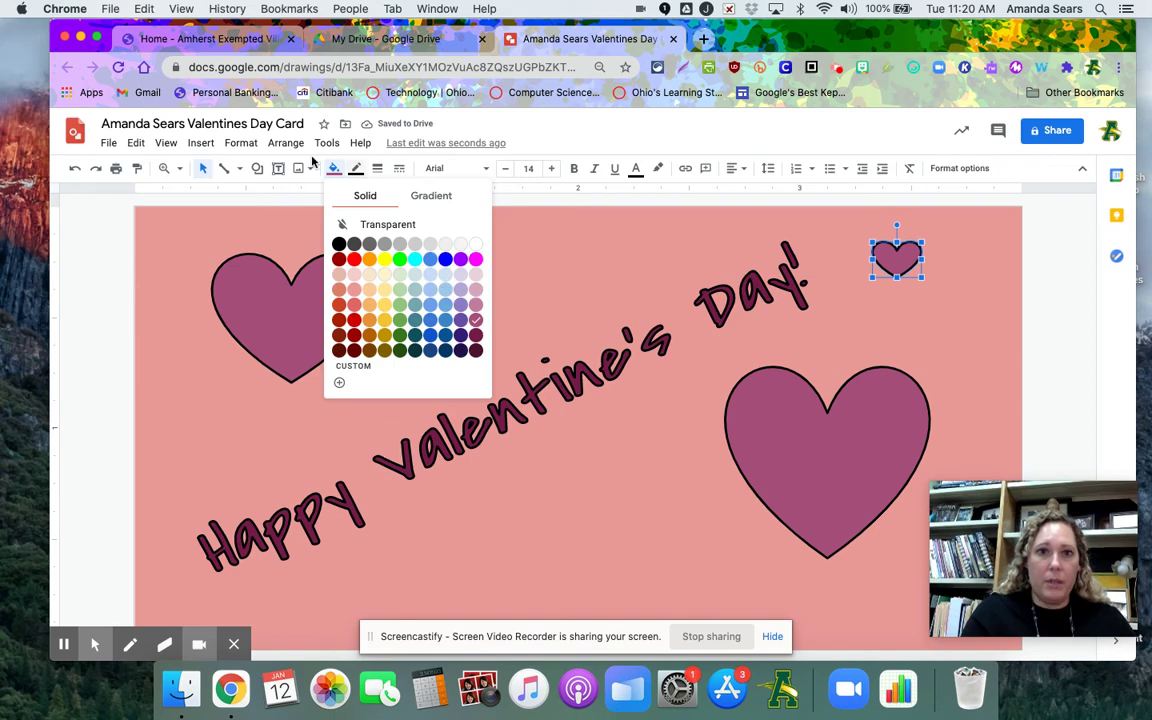
Draw another small heart beneath the word art
left_click(257, 168)
mouse_move(283, 197)
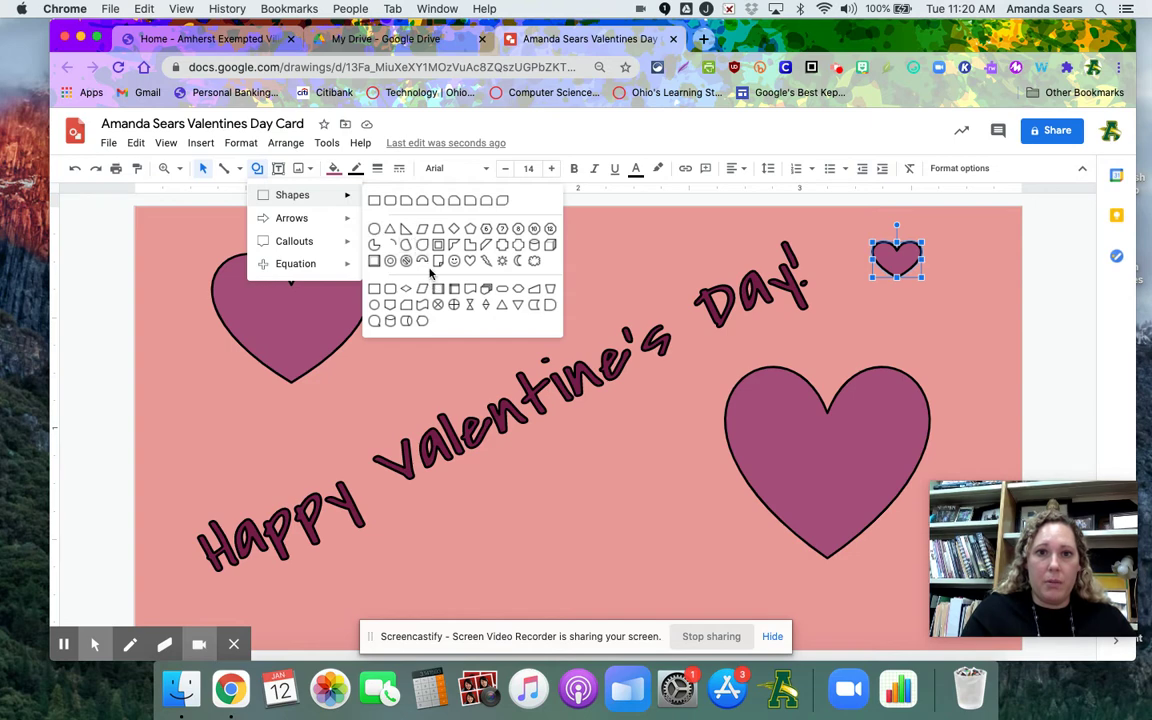
left_click(414, 229)
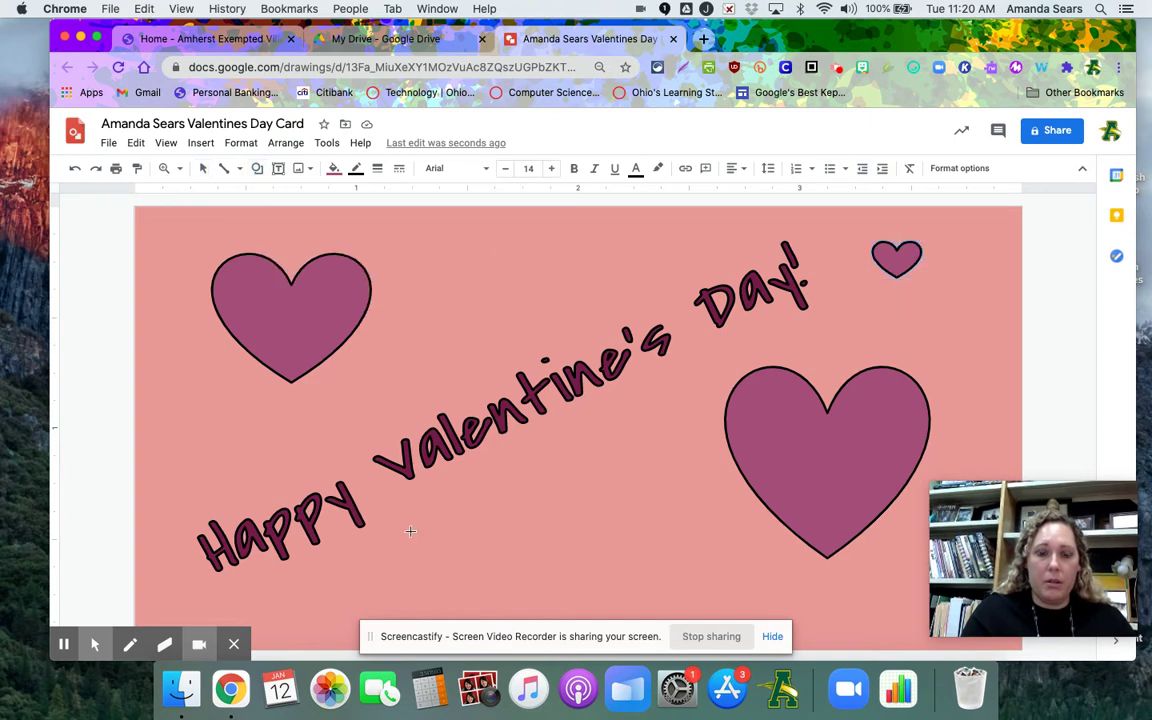
left_click_drag(410, 531, 490, 583)
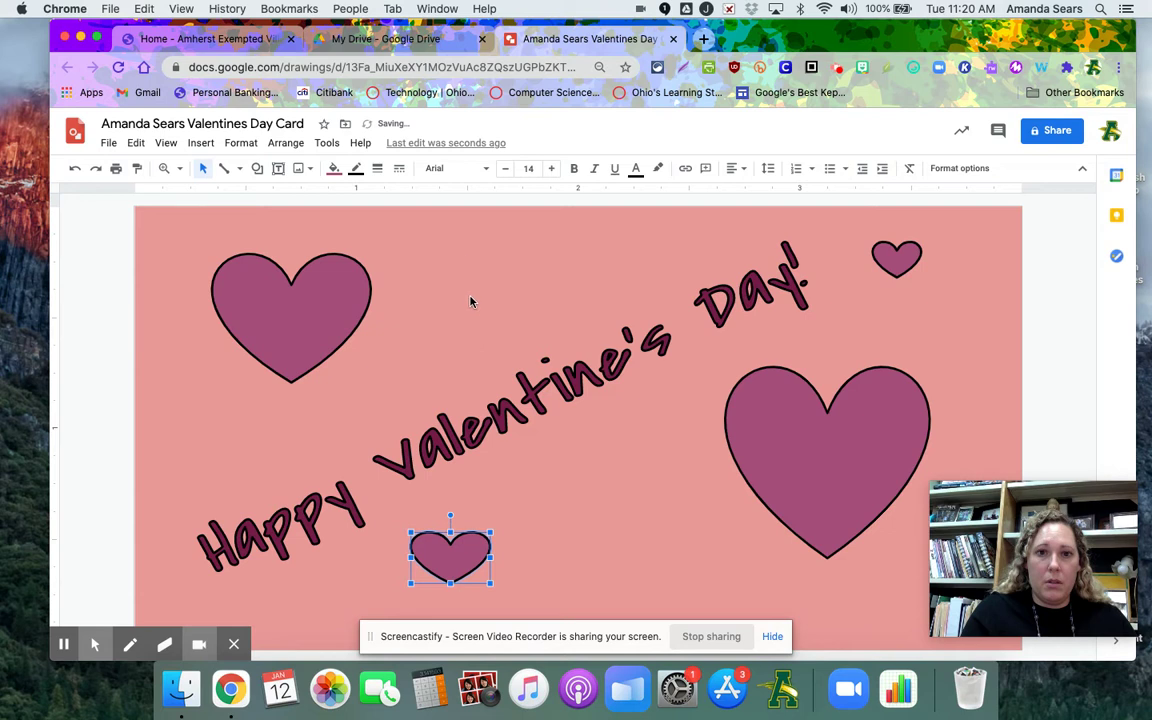
left_click(470, 257)
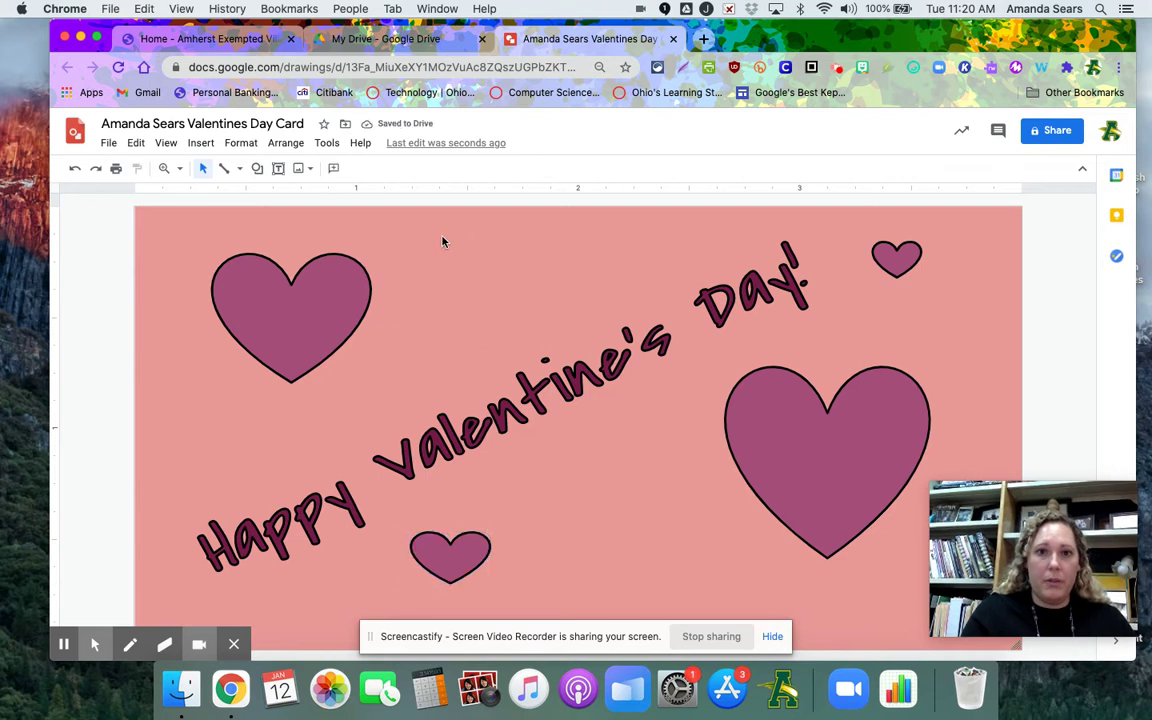
Add a small heart at the card's top centre and fill it with the matching purple
left_click(257, 168)
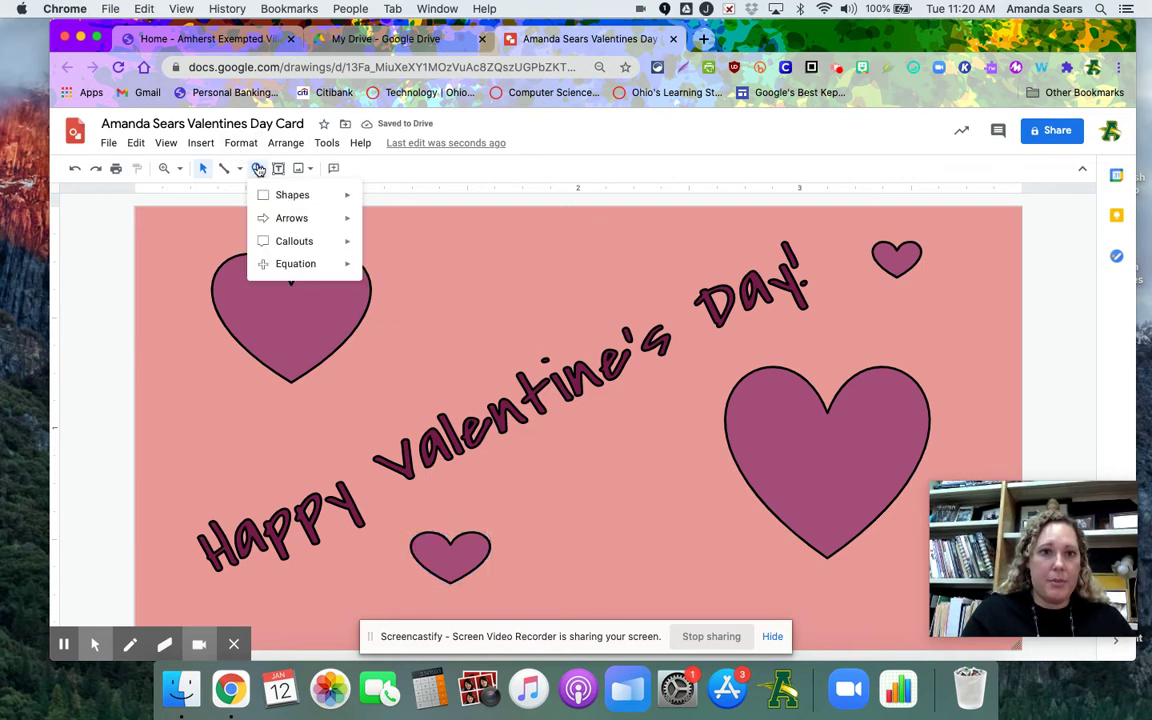
mouse_move(290, 194)
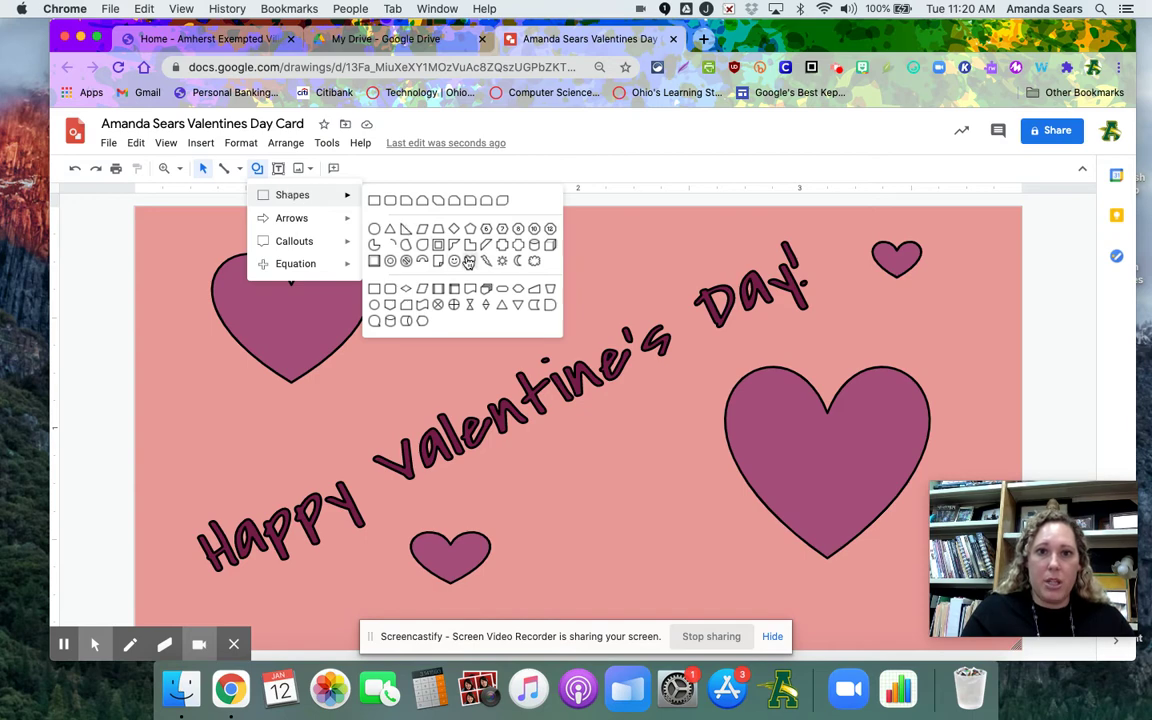
left_click(422, 230)
left_click_drag(492, 227, 555, 283)
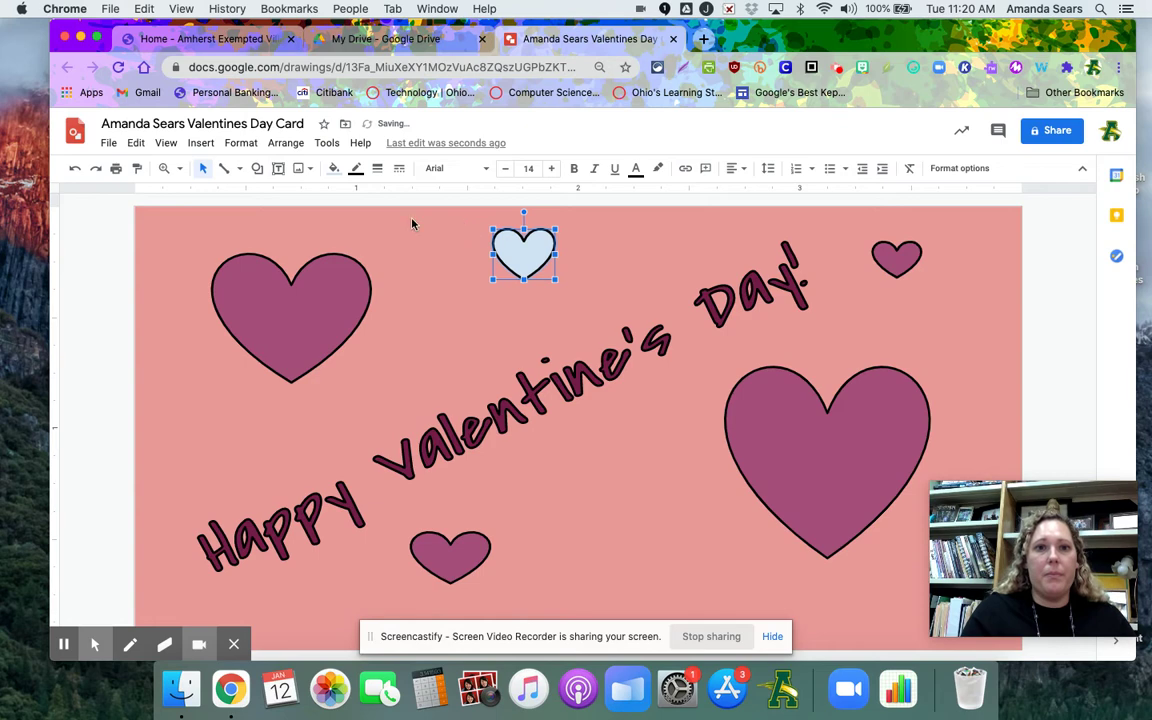
left_click(334, 168)
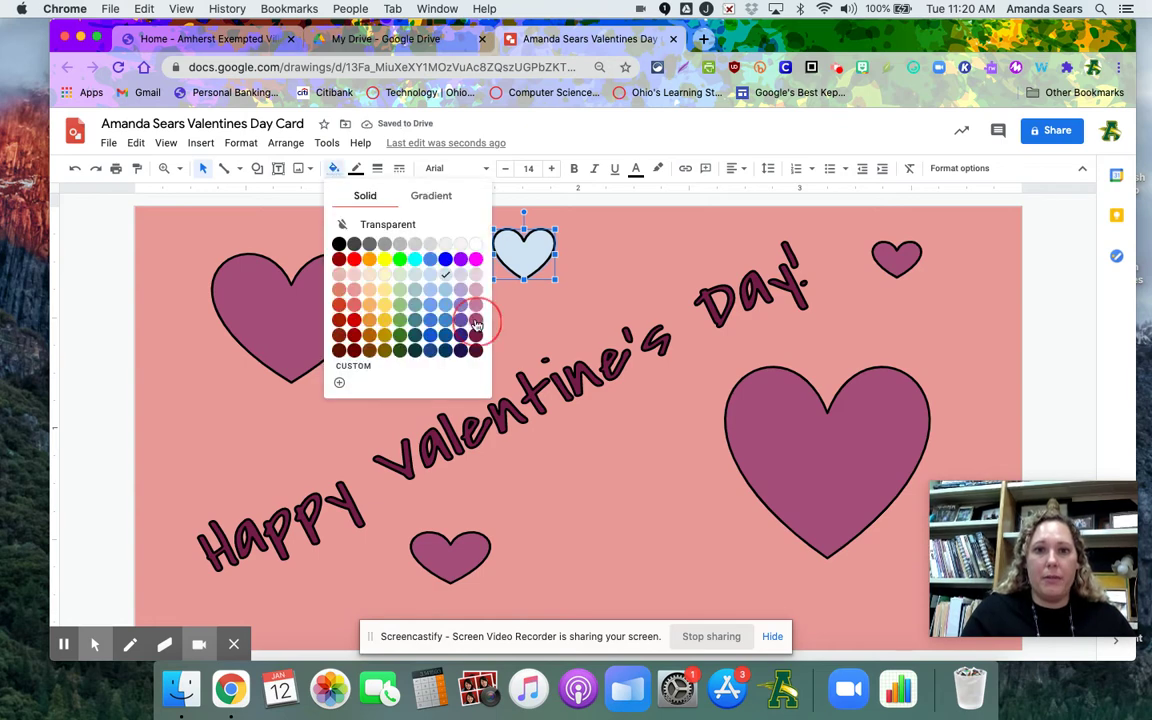
left_click(430, 292)
left_click(450, 318)
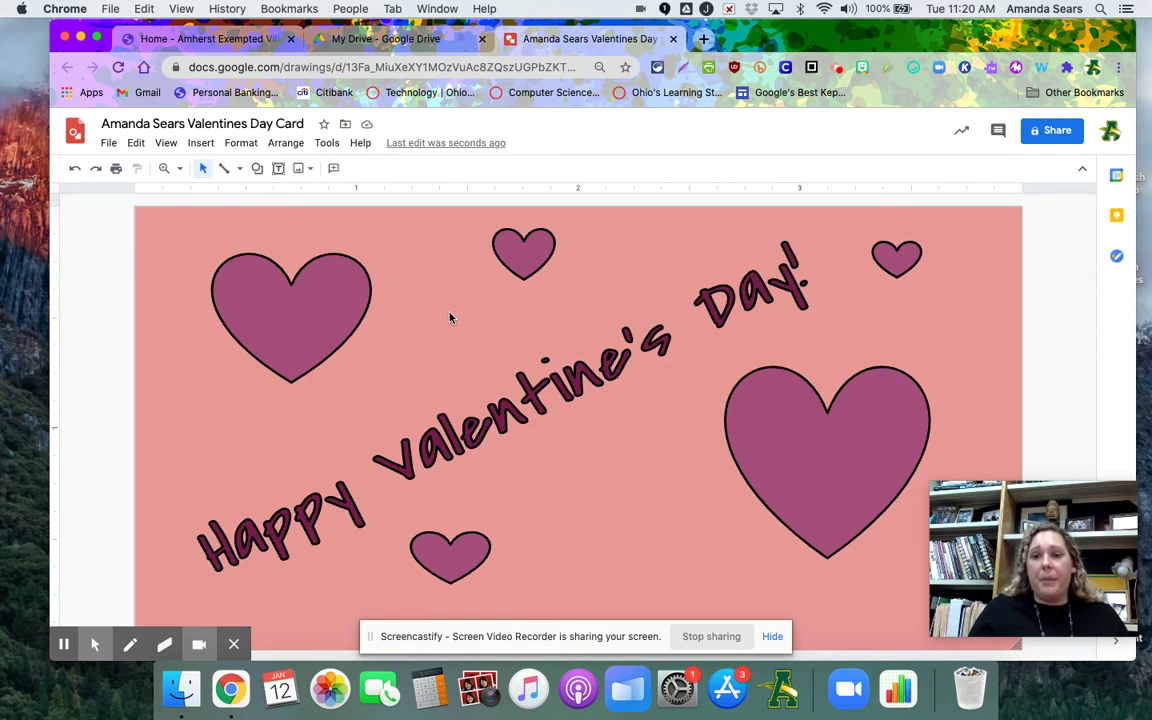
left_click(240, 172)
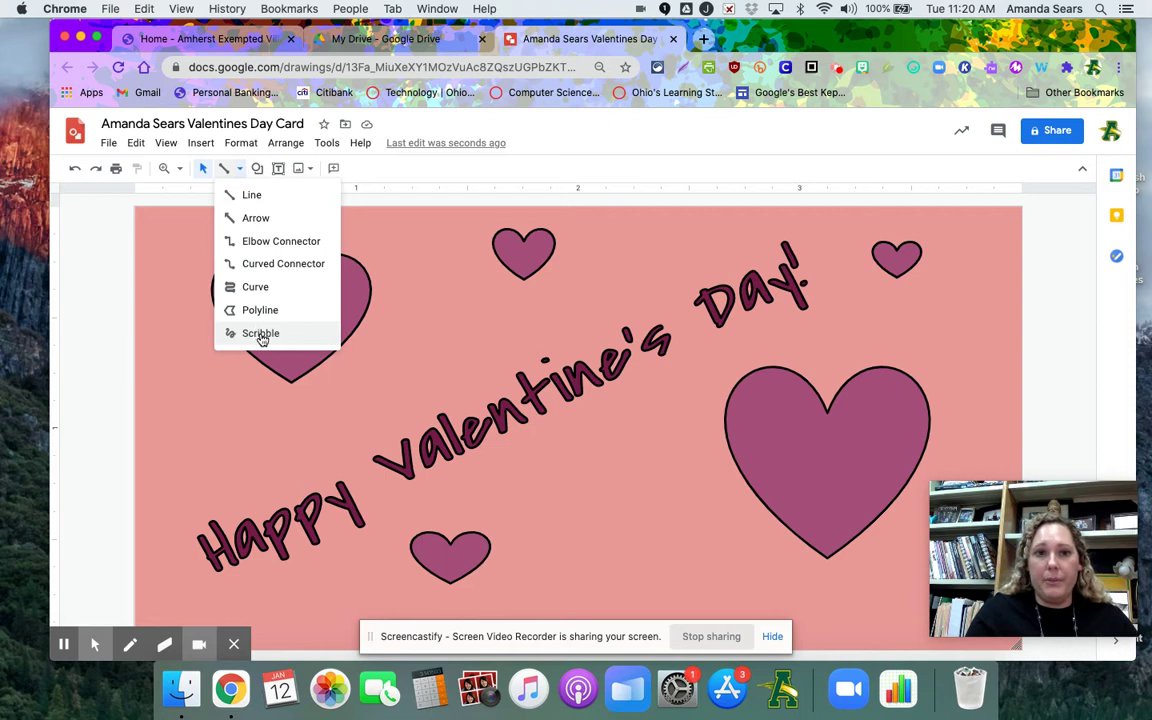
left_click(258, 170)
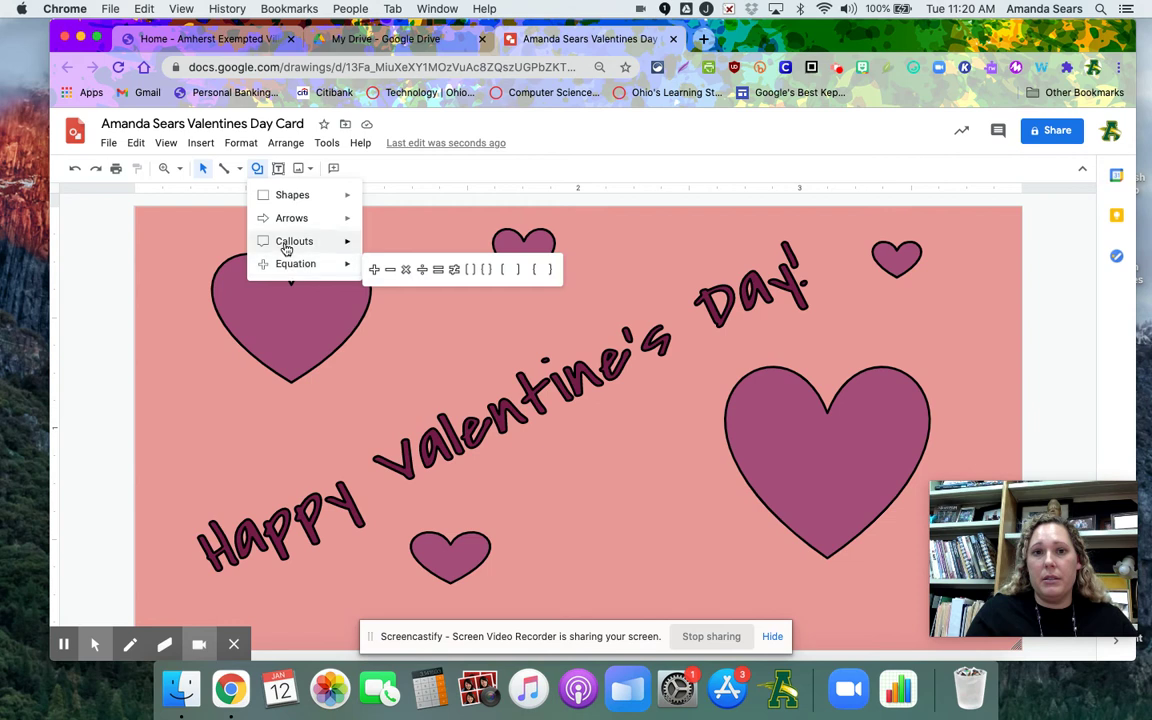
mouse_move(286, 249)
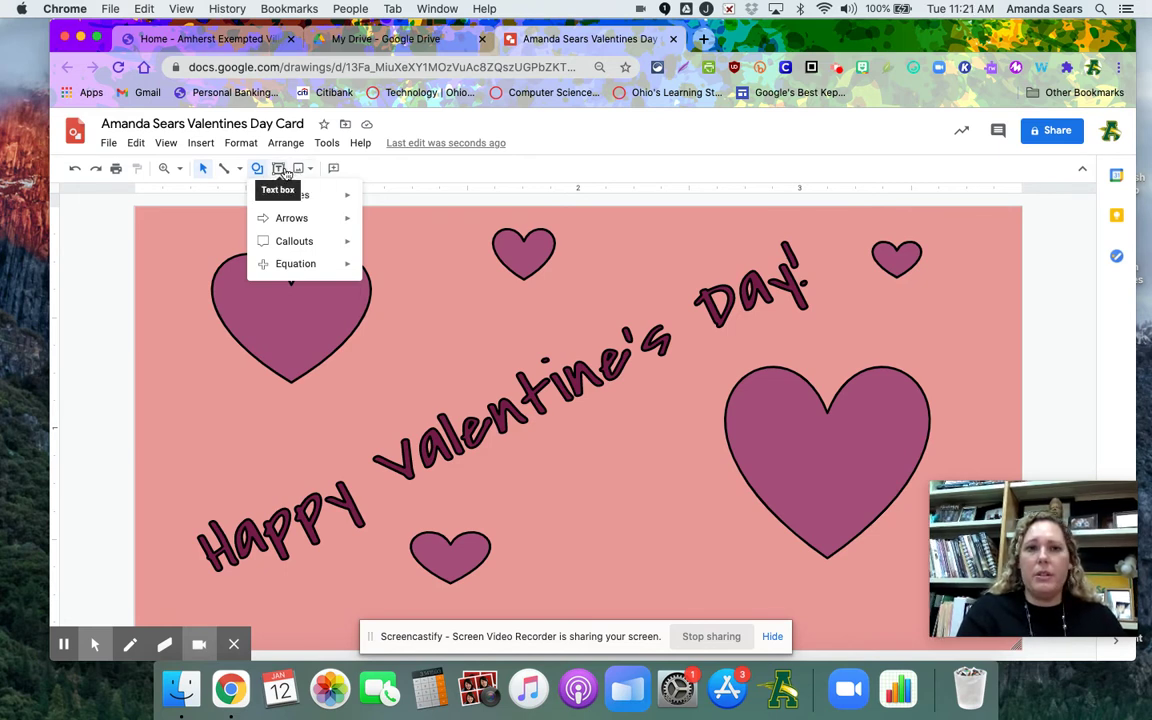
Search the web from Insert > Image for valentine's day images
left_click(200, 145)
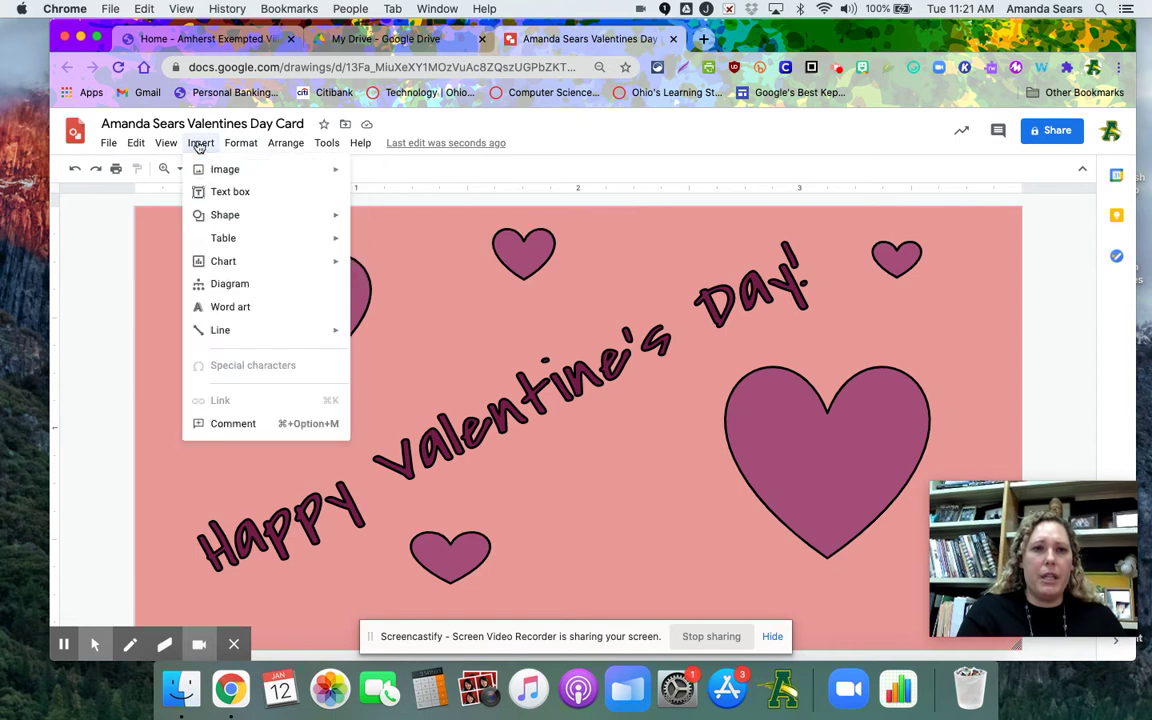
mouse_move(213, 173)
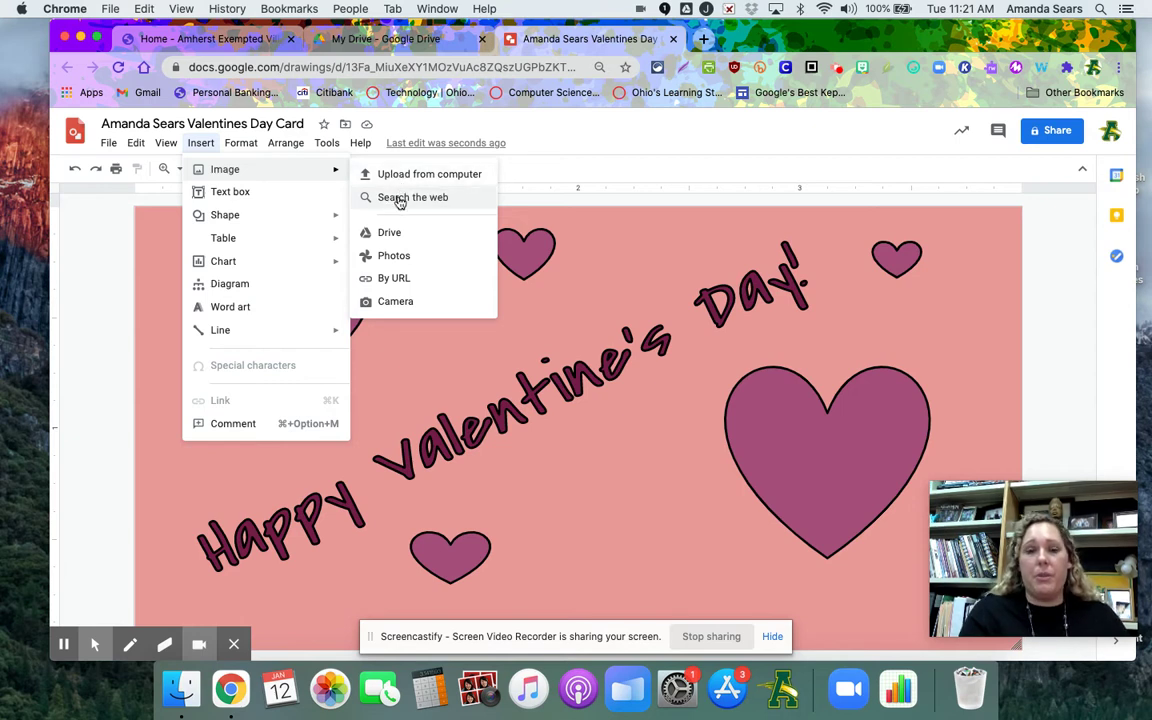
left_click(399, 199)
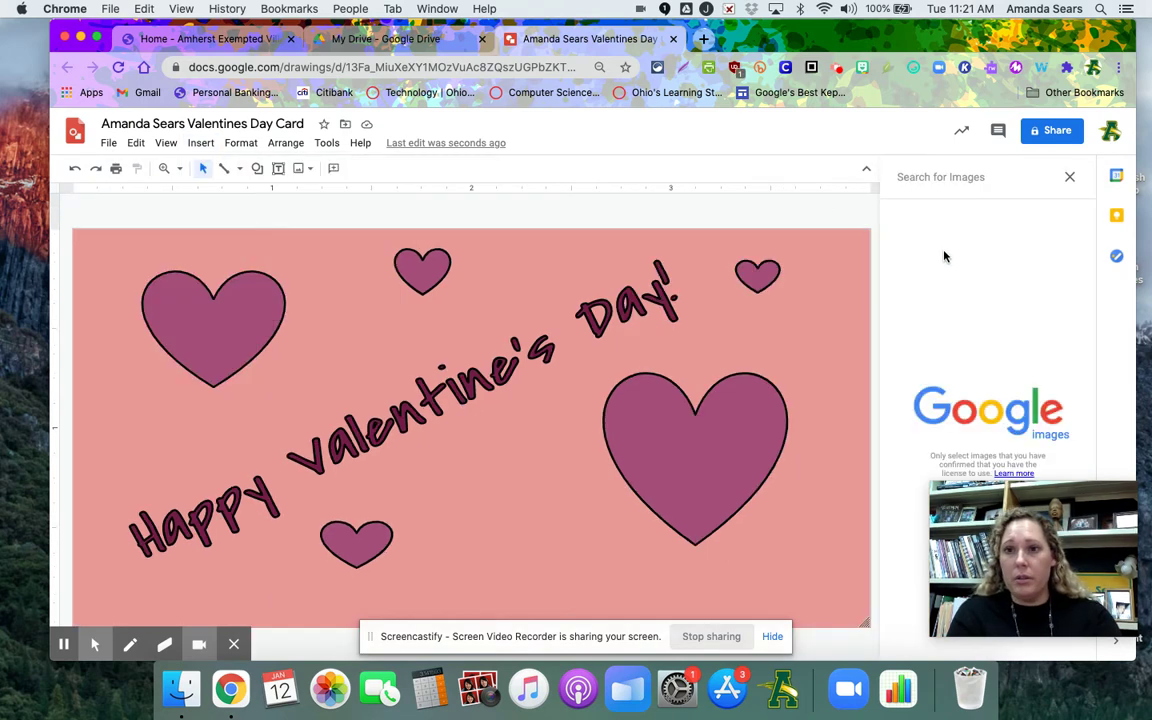
type("valen")
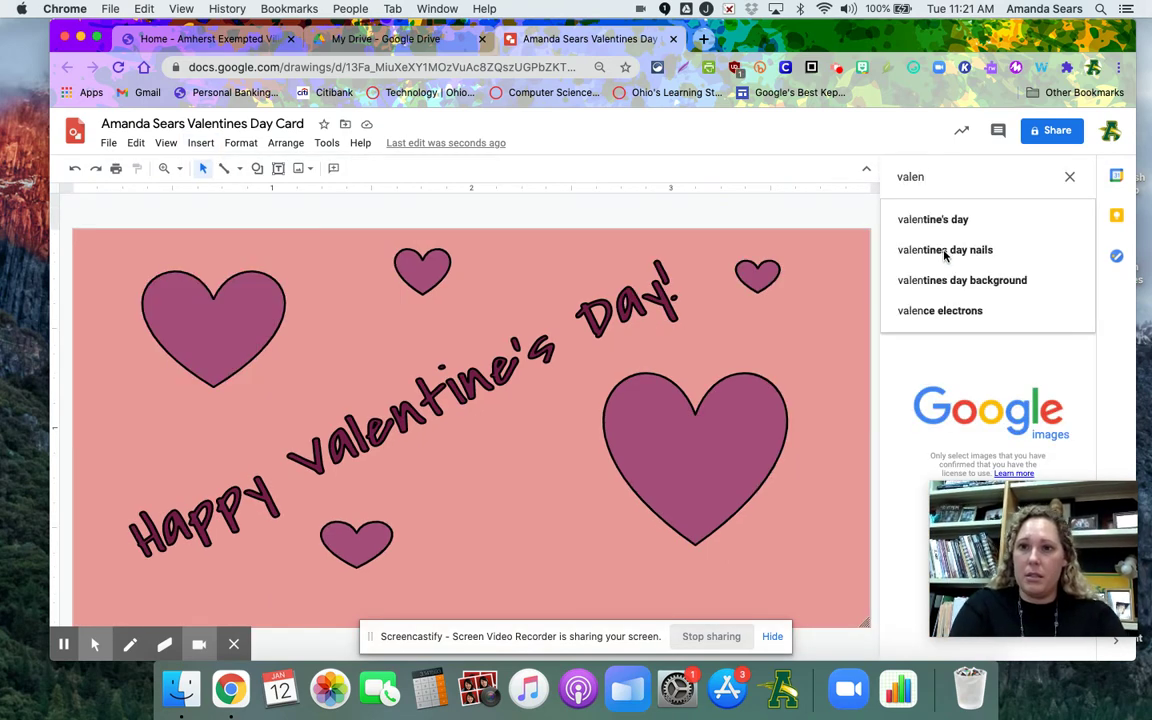
left_click(957, 224)
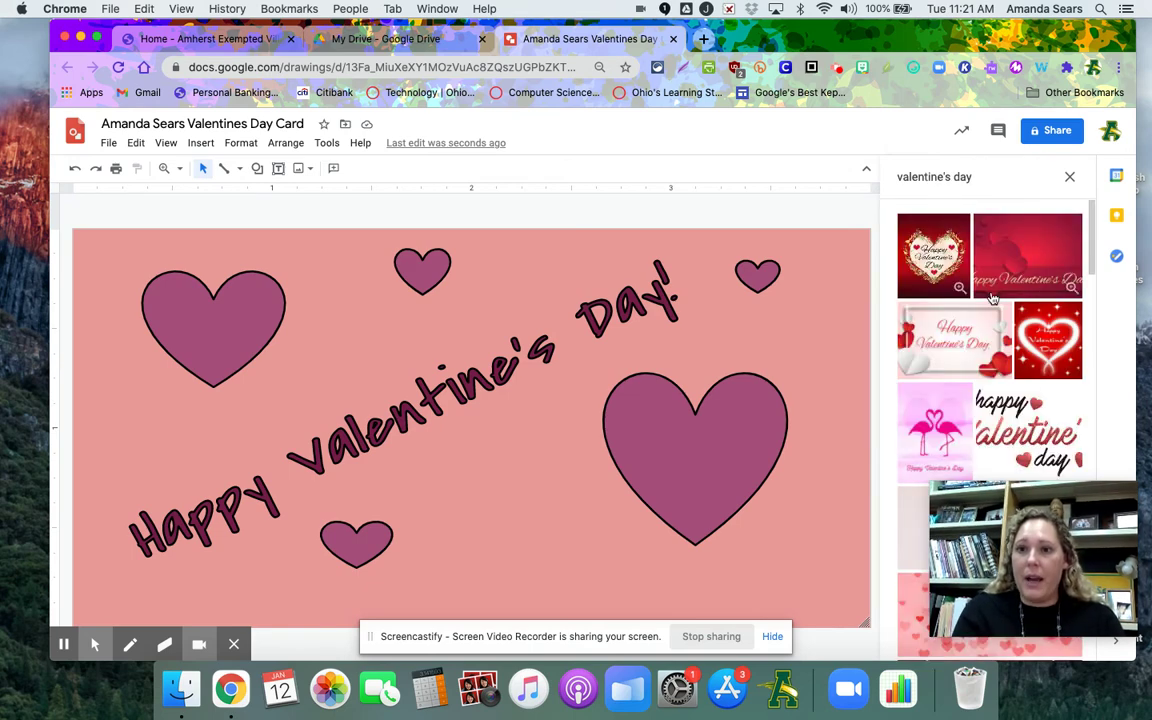
scroll(990, 300, "down", 2)
Refine the image search to 'valentine's day transparent'
left_click(986, 176)
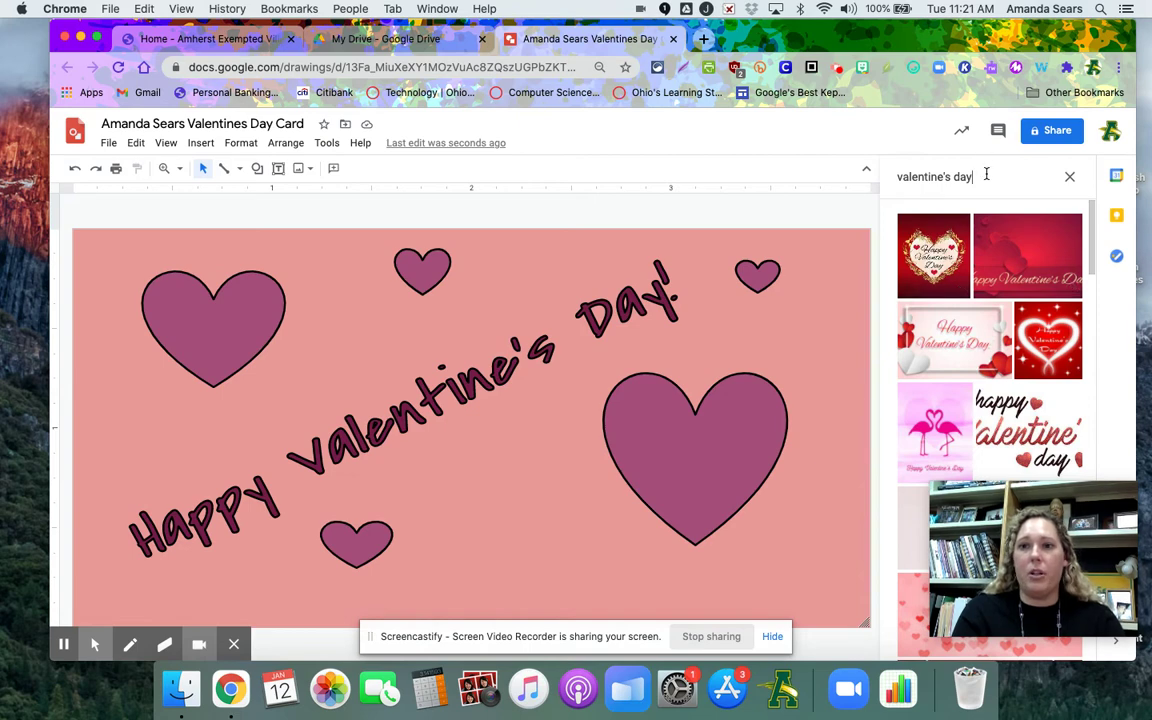
type("tre")
type("ns")
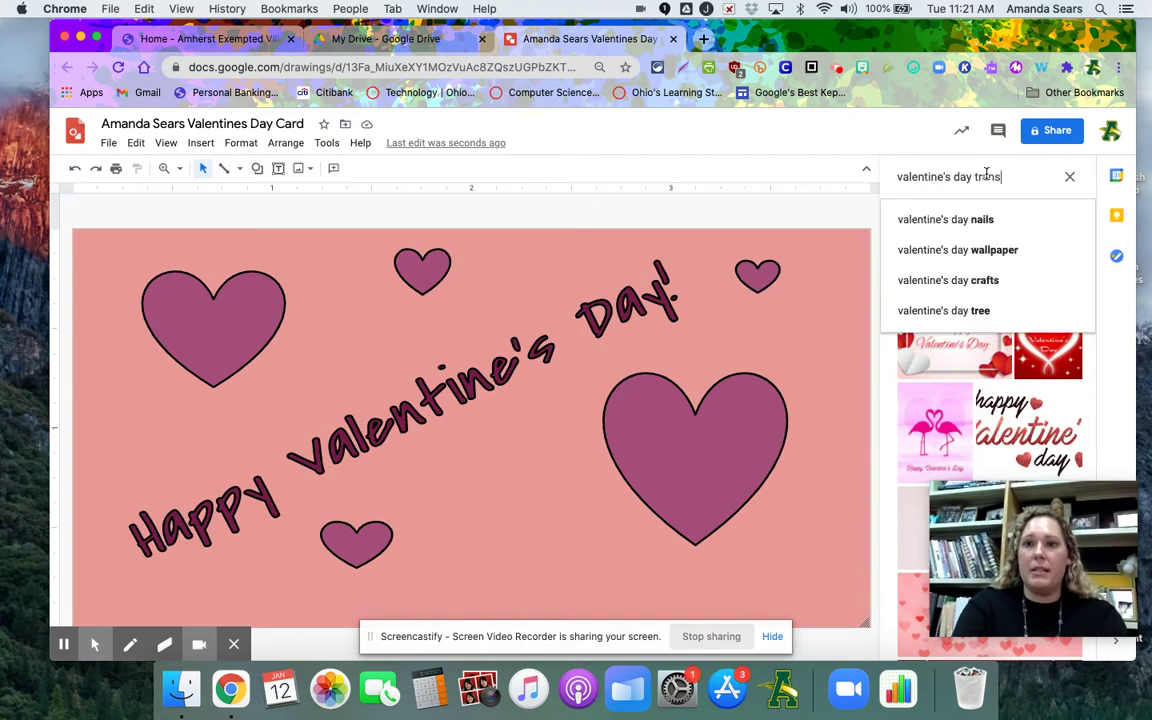
type("parent")
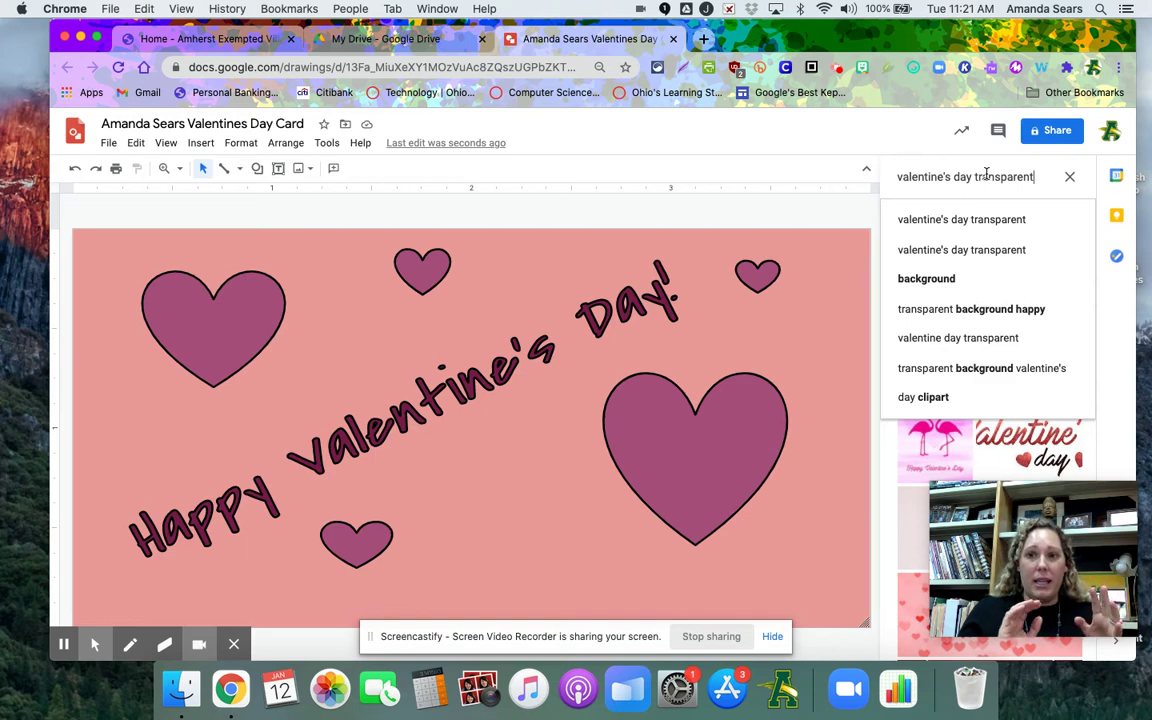
left_click(958, 219)
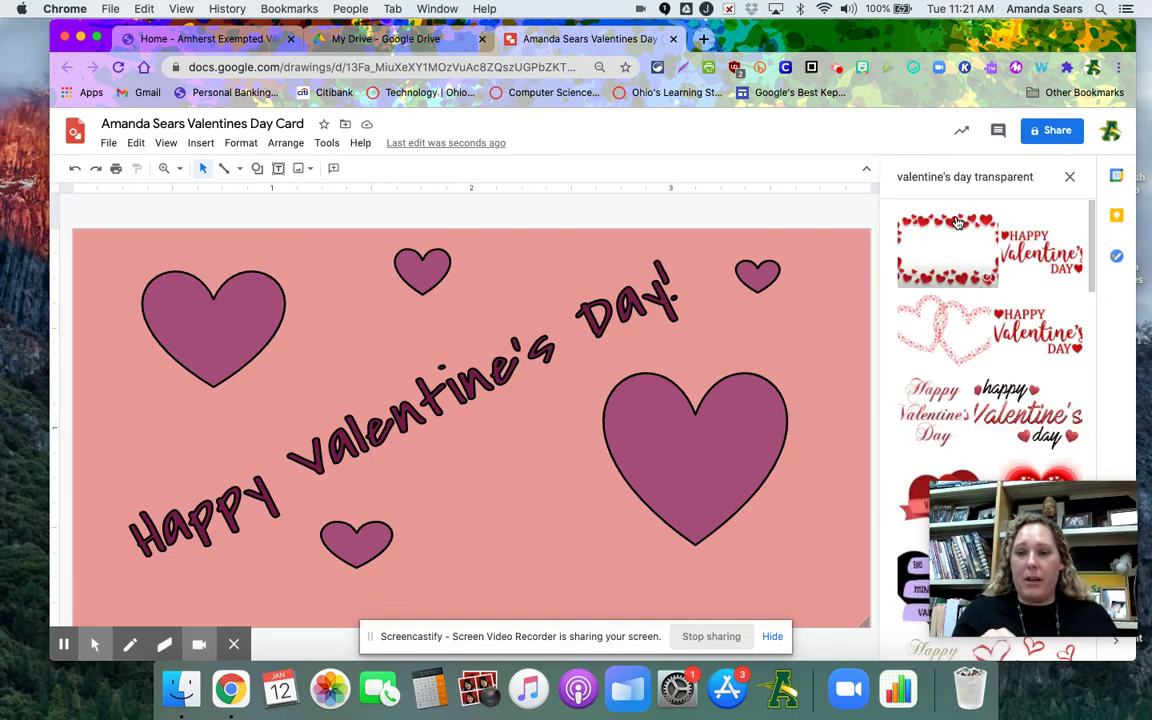
Insert the I♥U clothesline image from the results and shrink it into the card's lower right
scroll(975, 345, "down", 2)
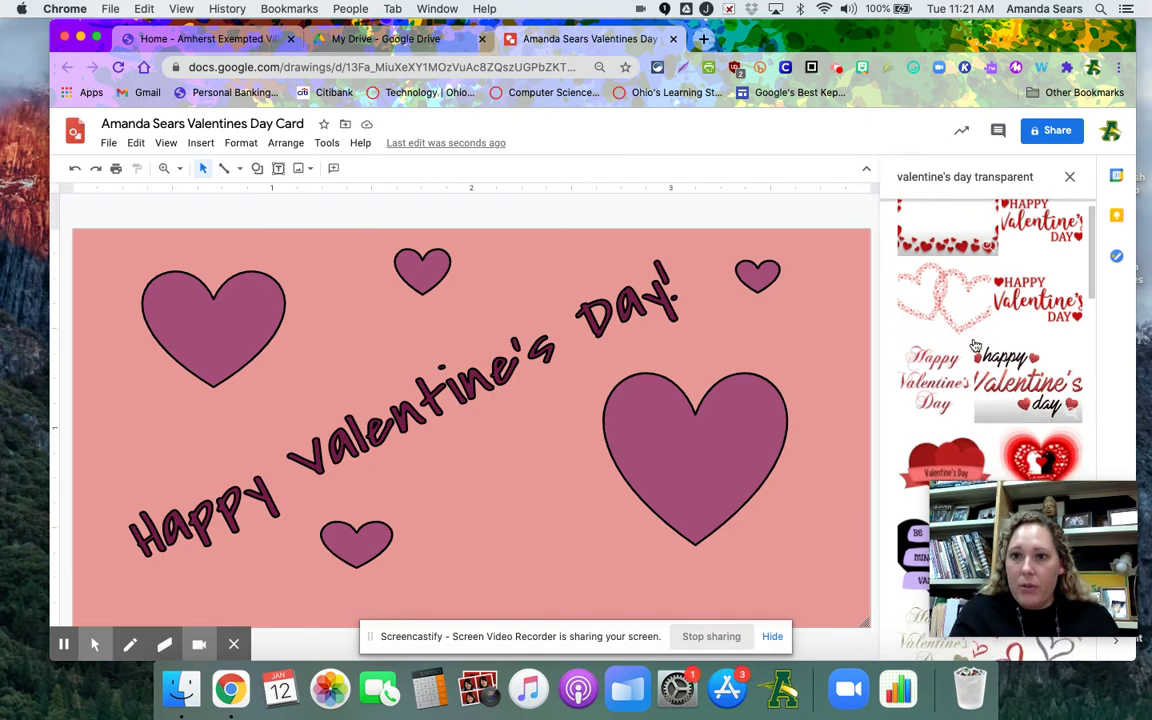
scroll(975, 345, "down", 3)
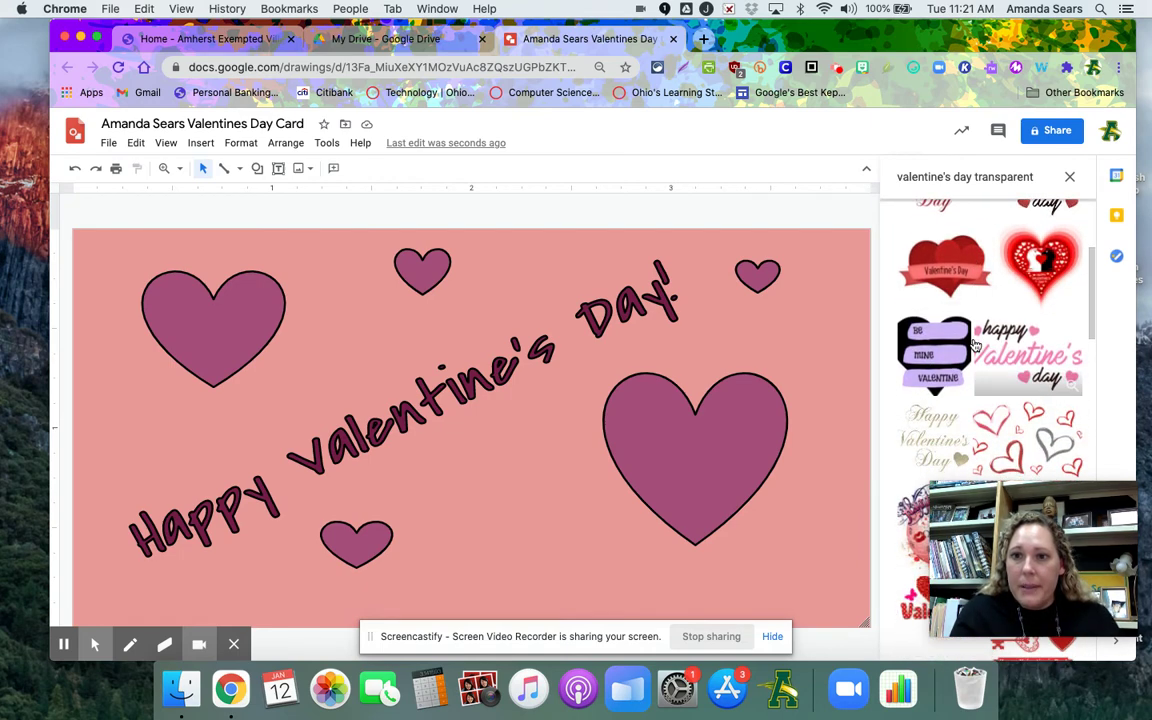
scroll(975, 345, "down", 3)
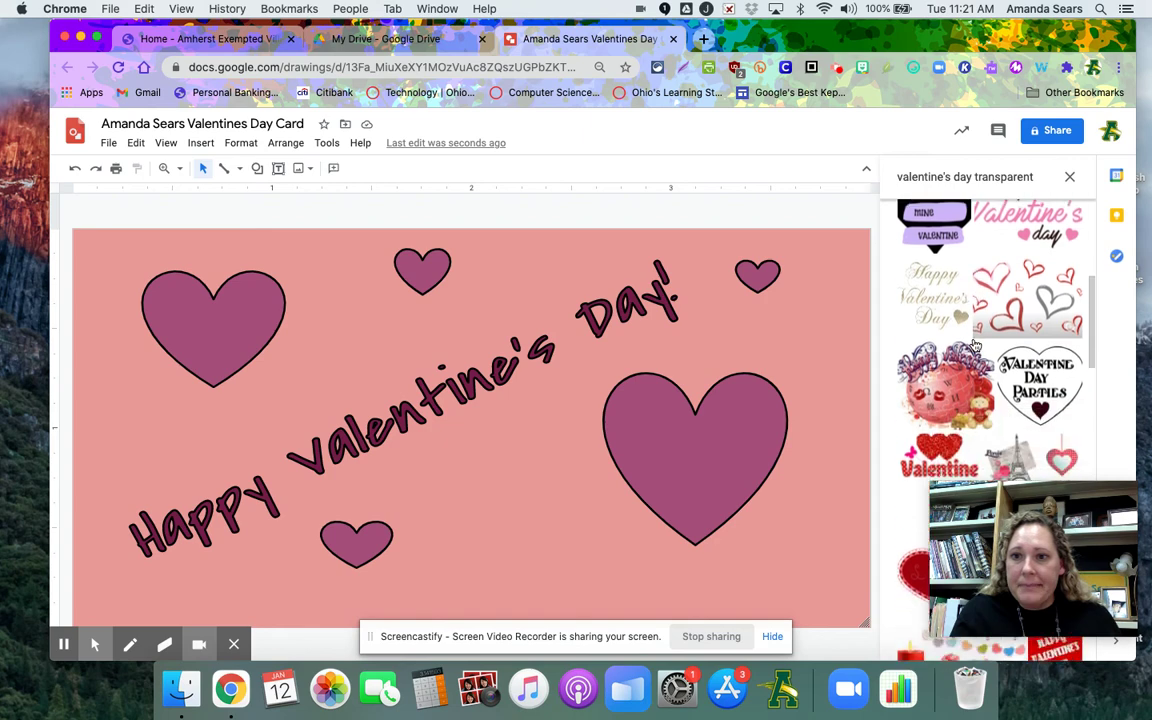
scroll(975, 345, "down", 3)
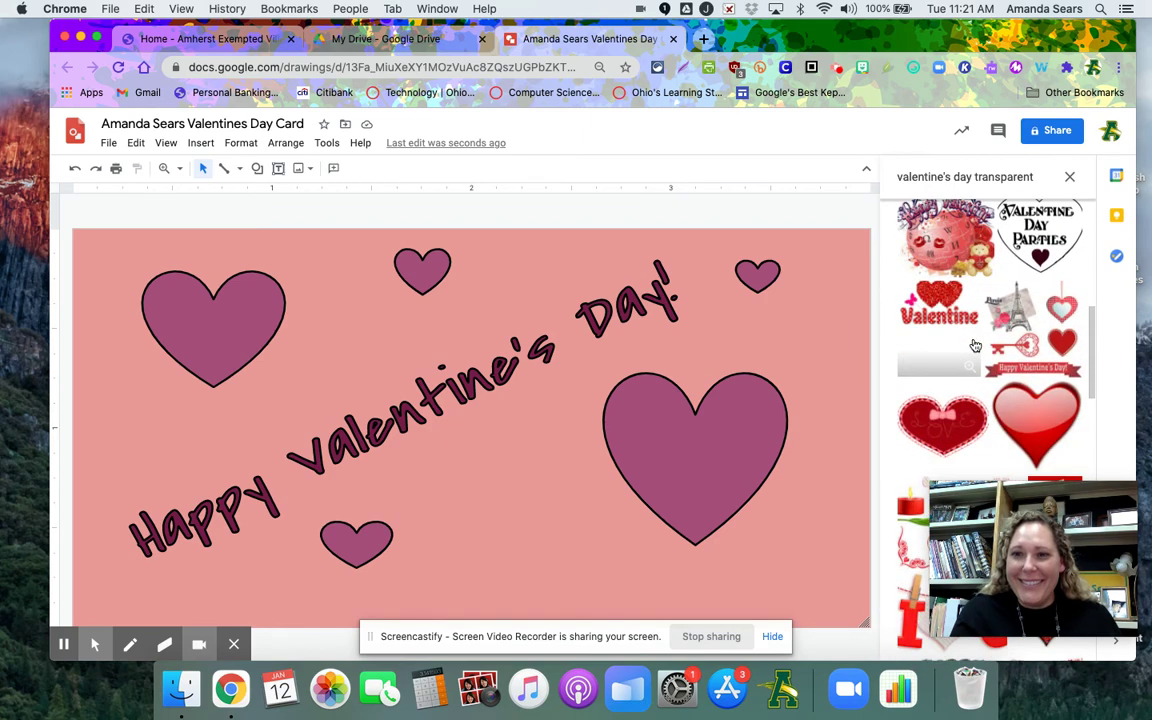
scroll(975, 345, "down", 2)
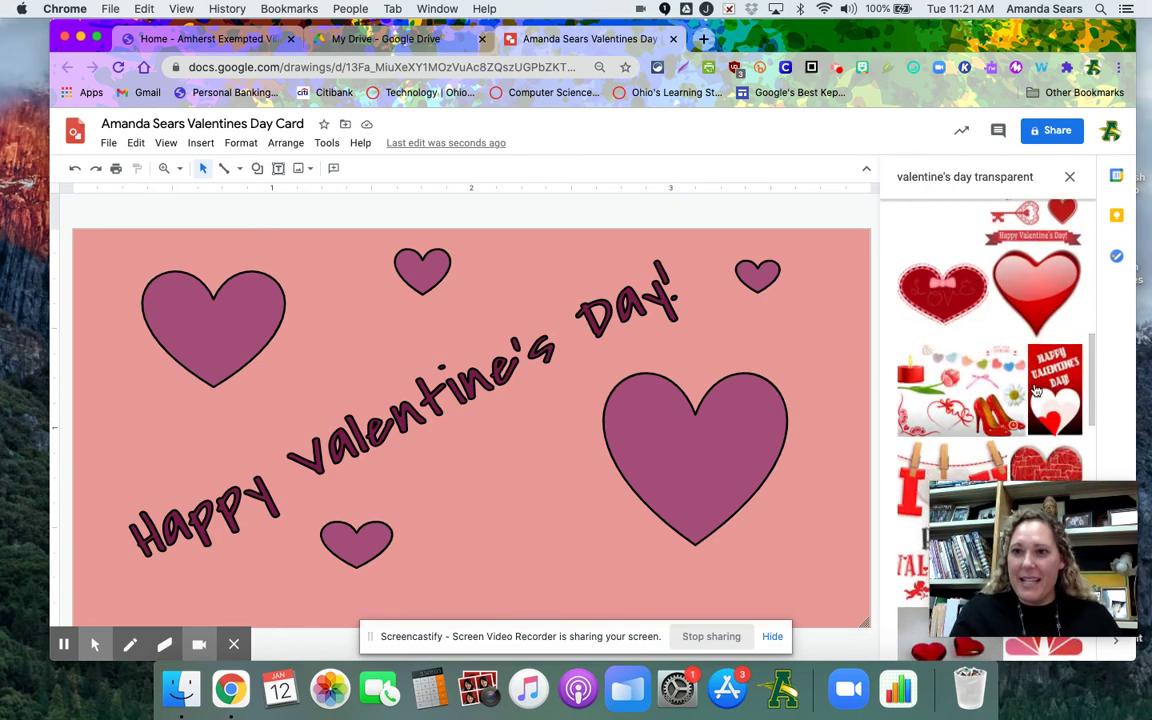
scroll(1043, 360, "down", 2)
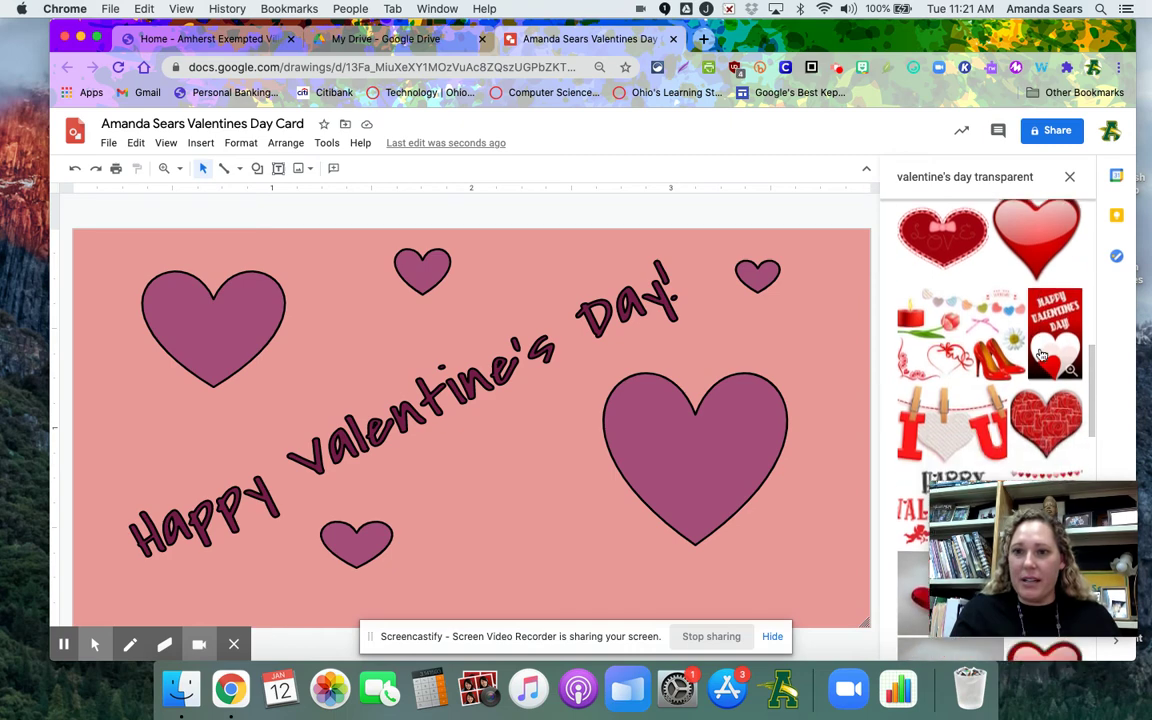
left_click(937, 391)
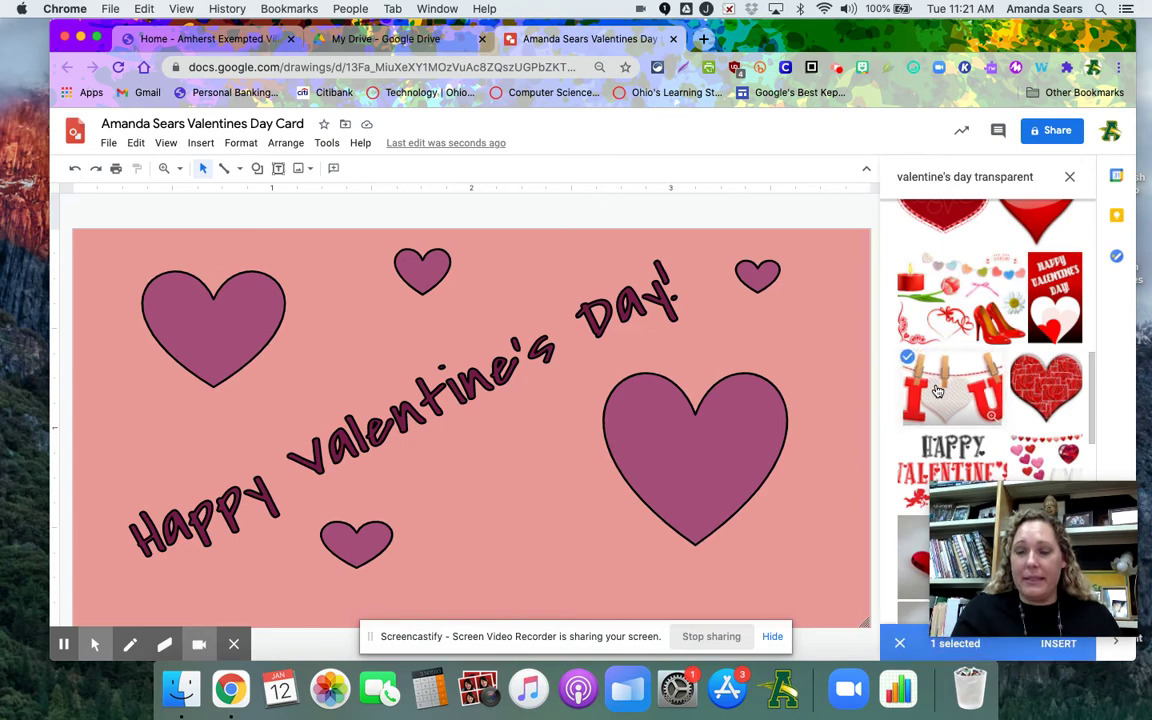
left_click(1057, 644)
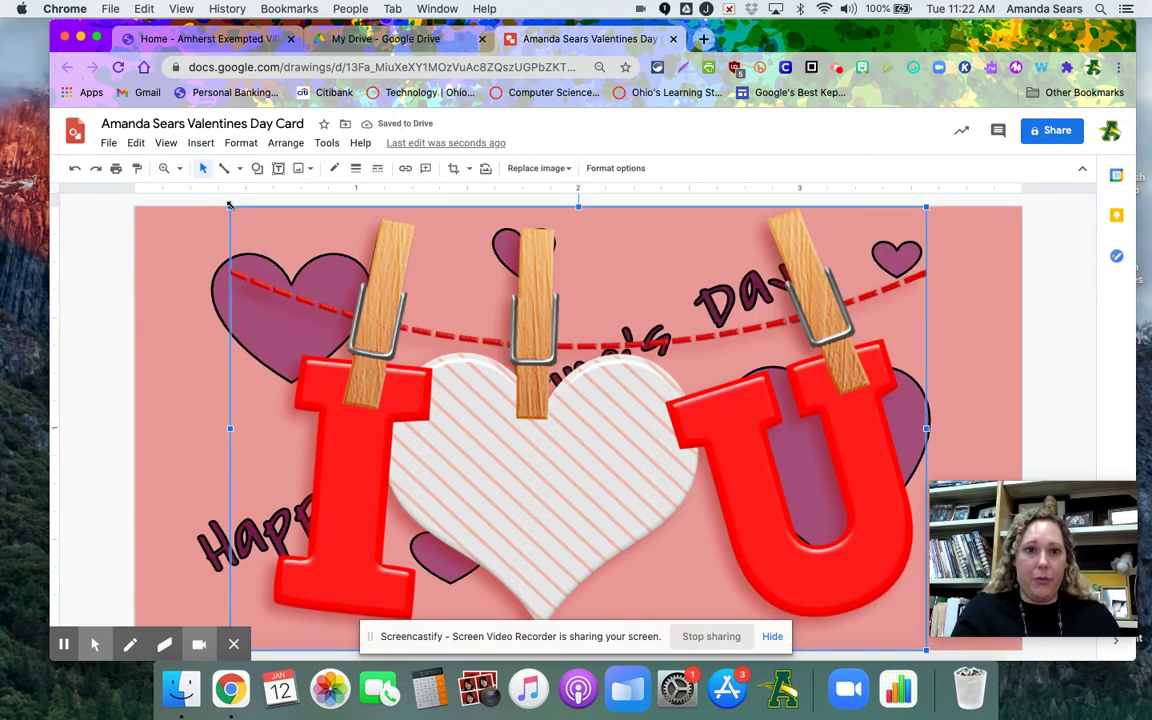
left_click_drag(230, 206, 578, 428)
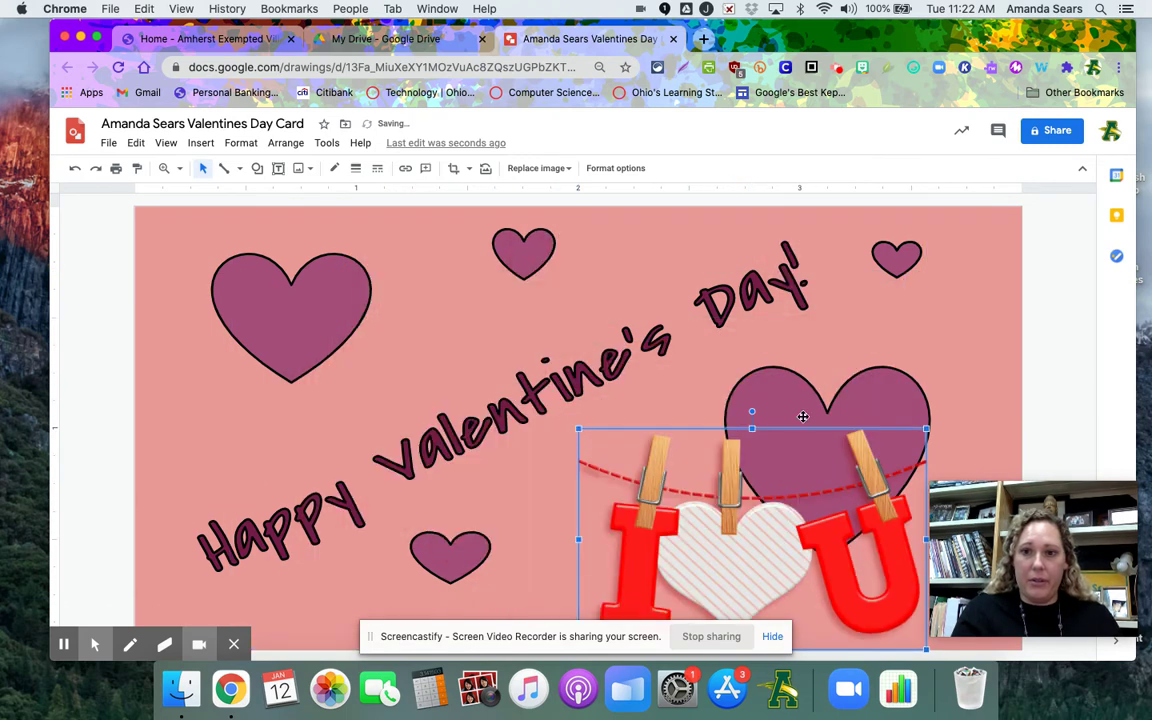
left_click_drag(926, 428, 802, 460)
Nudge the large right heart up, then shrink the I♥U image and shift it left
left_click_drag(869, 404, 932, 349)
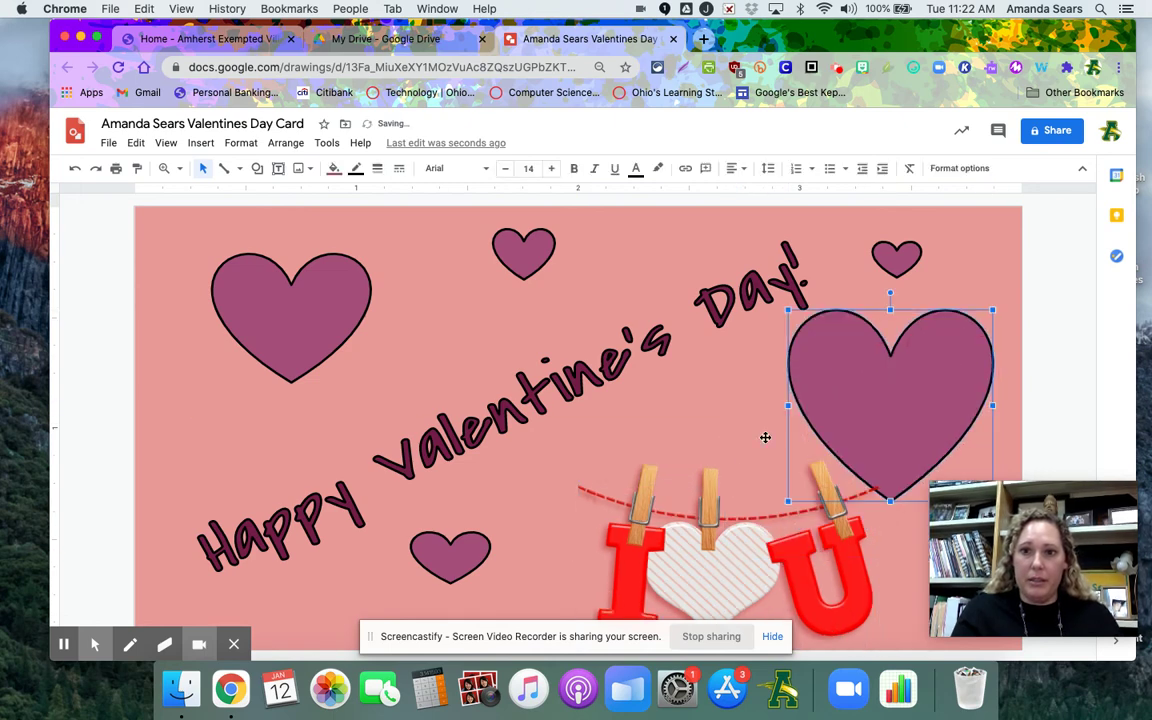
left_click(585, 482)
left_click_drag(575, 457, 638, 476)
left_click(711, 400)
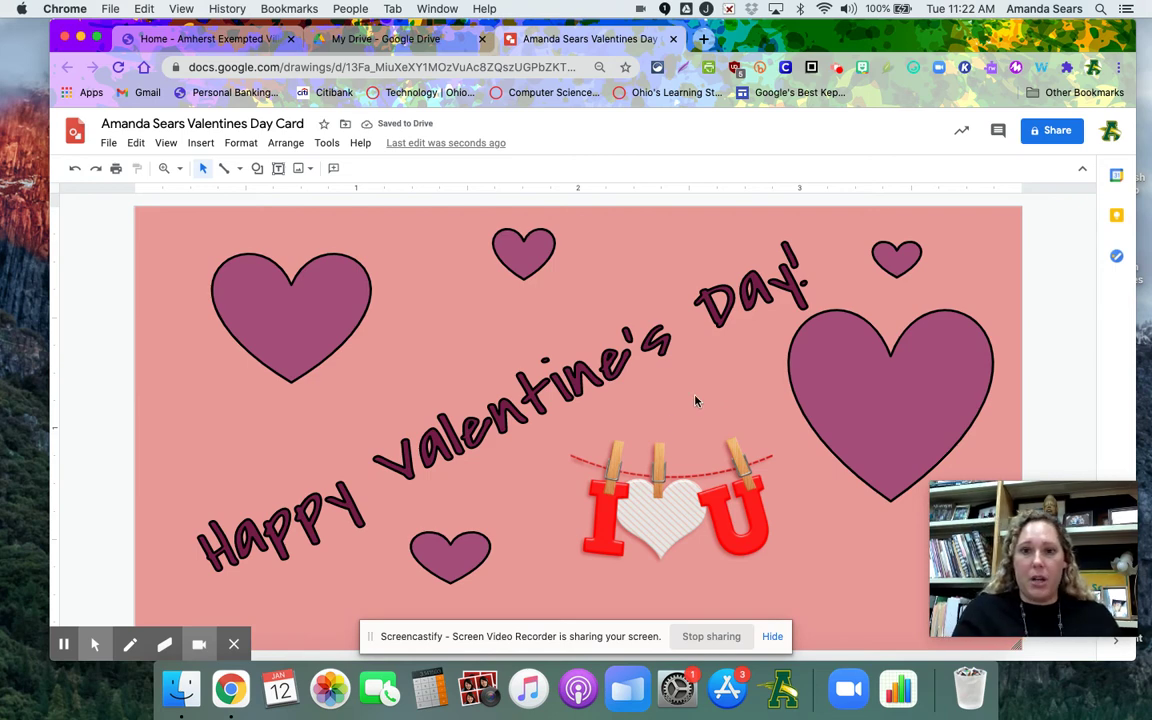
left_click_drag(659, 469, 626, 468)
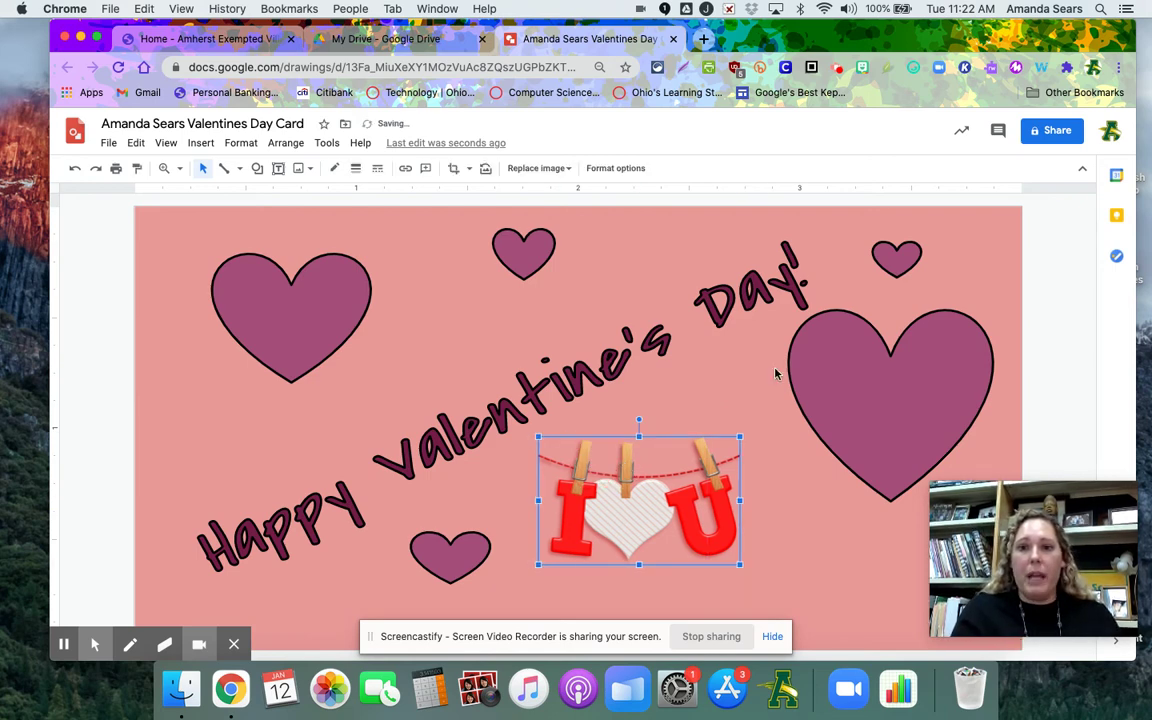
Reposition the large right heart, small top heart and large left heart around the image
left_click_drag(789, 368, 757, 375)
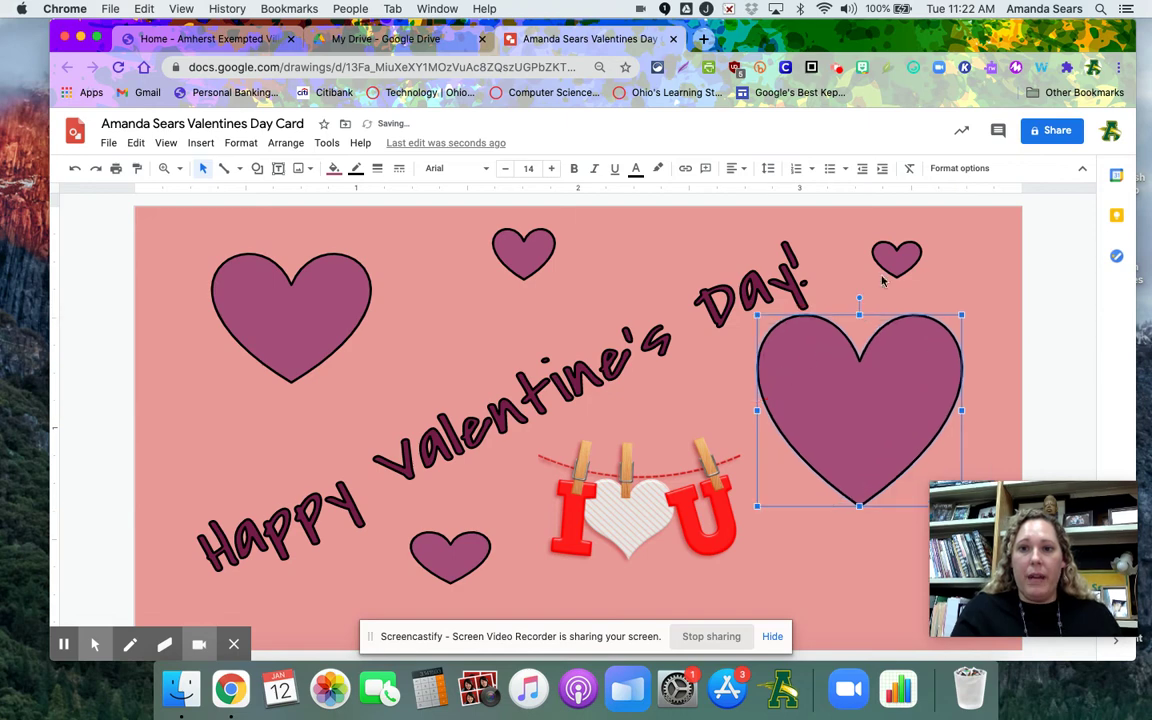
left_click_drag(878, 258, 866, 268)
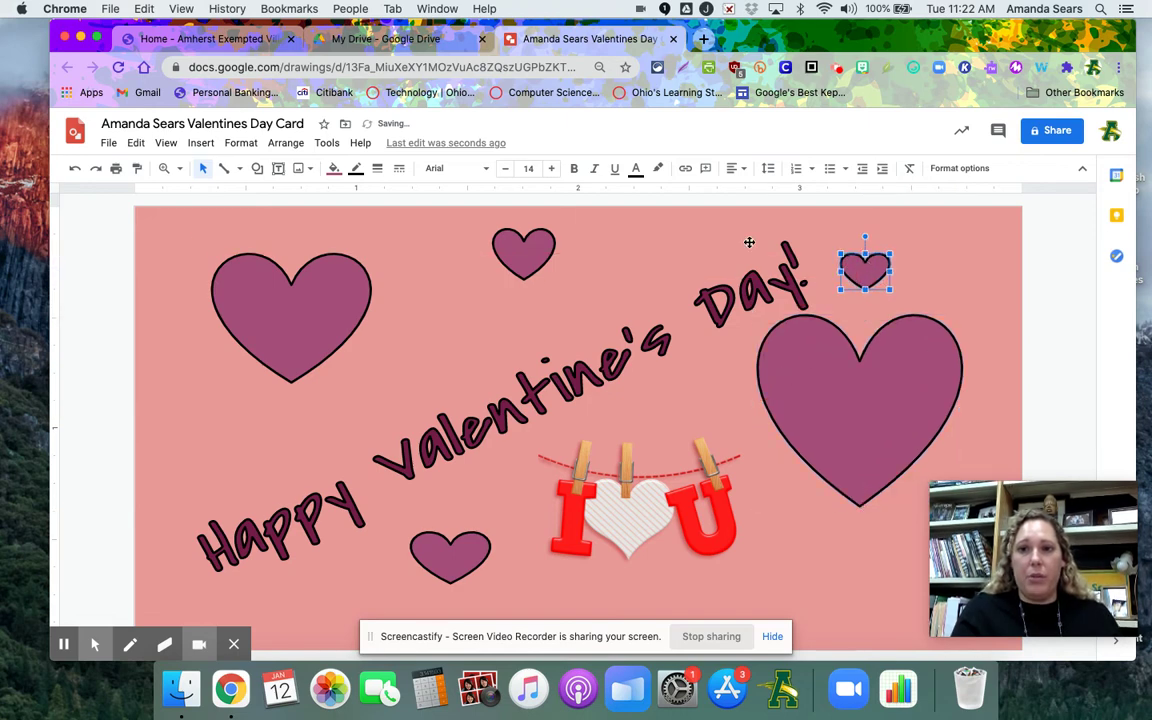
left_click(550, 255)
left_click_drag(578, 259, 623, 264)
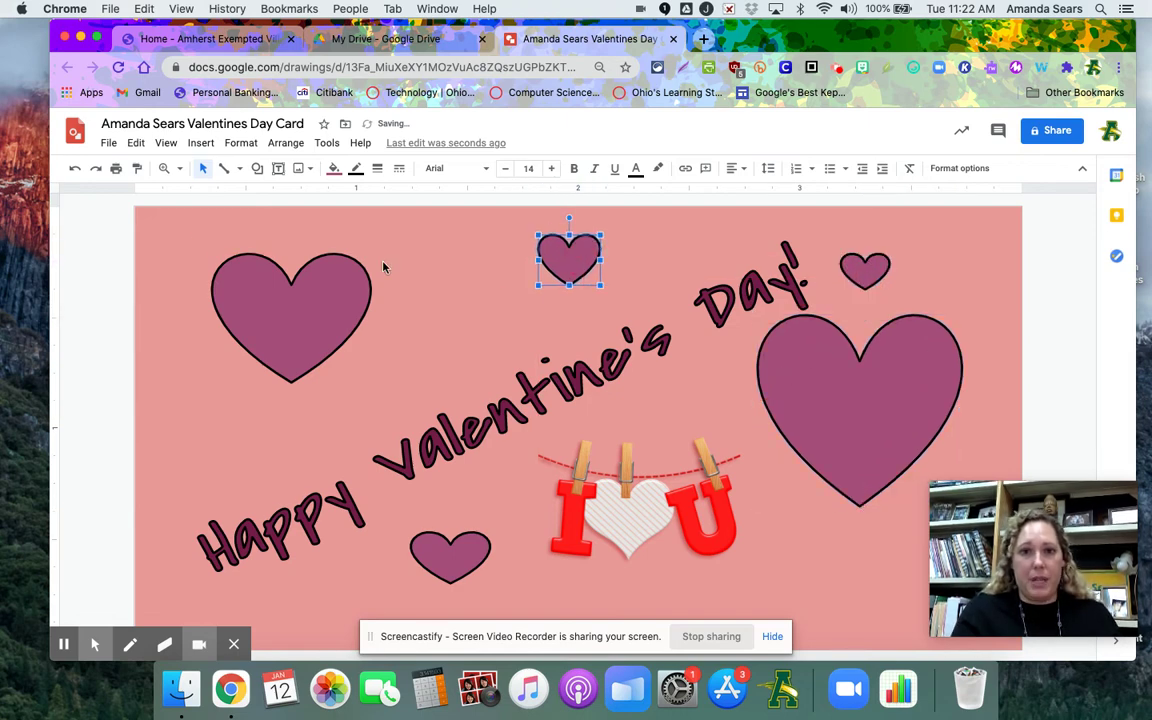
left_click_drag(300, 275, 415, 305)
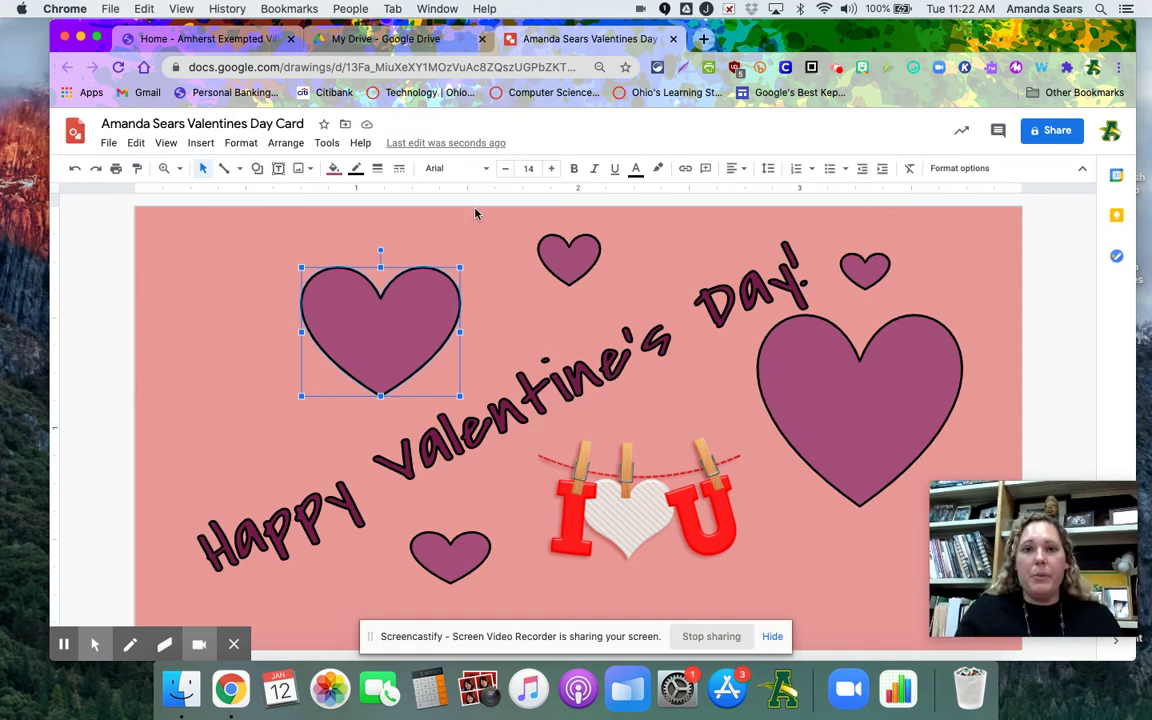
Insert word art with the 'From:' signature line for the teacher
left_click(199, 143)
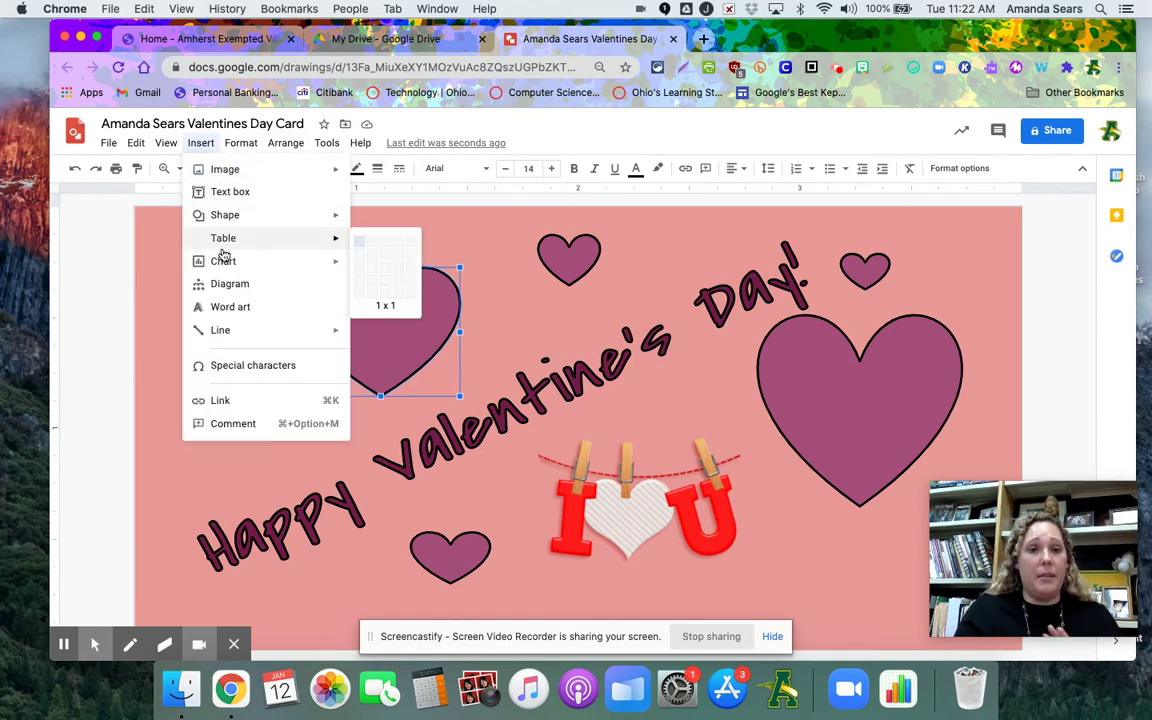
left_click(227, 307)
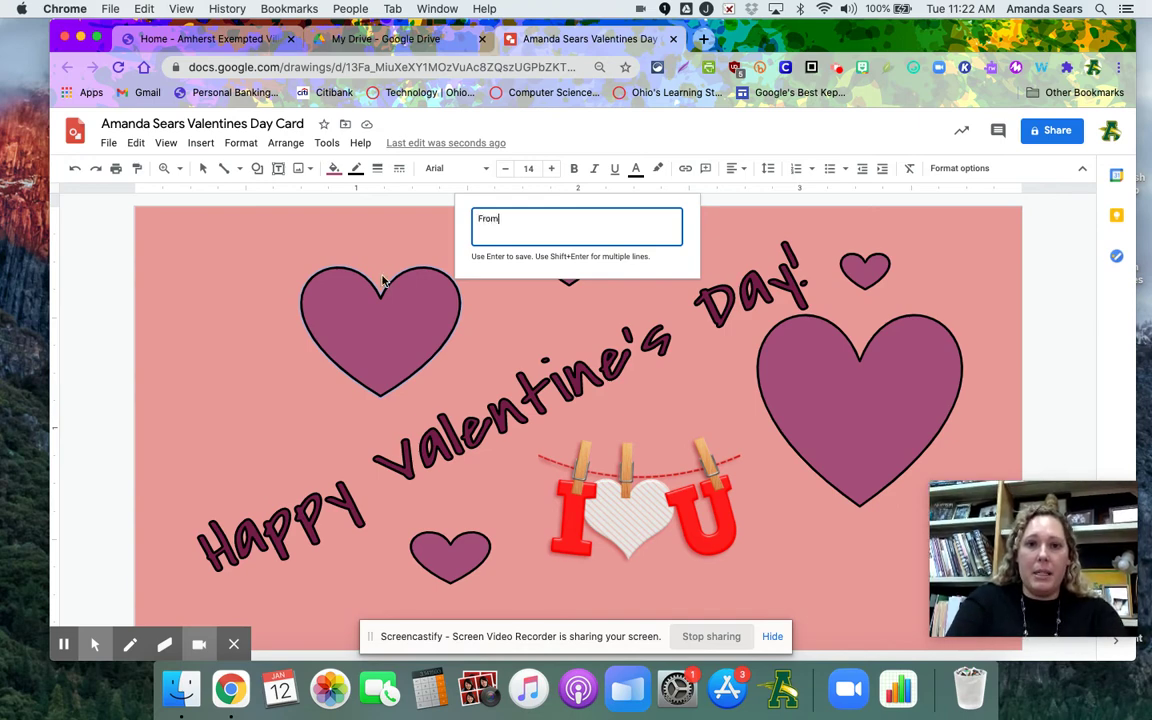
type("From: Mrs. Sears")
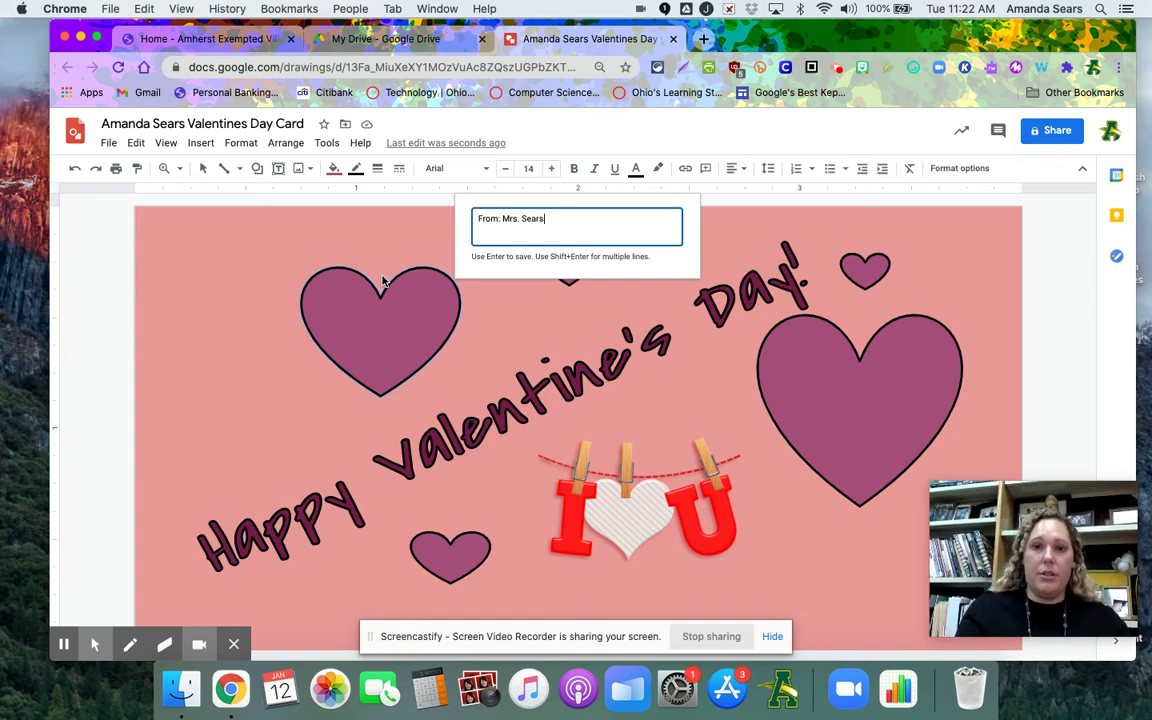
key("Return")
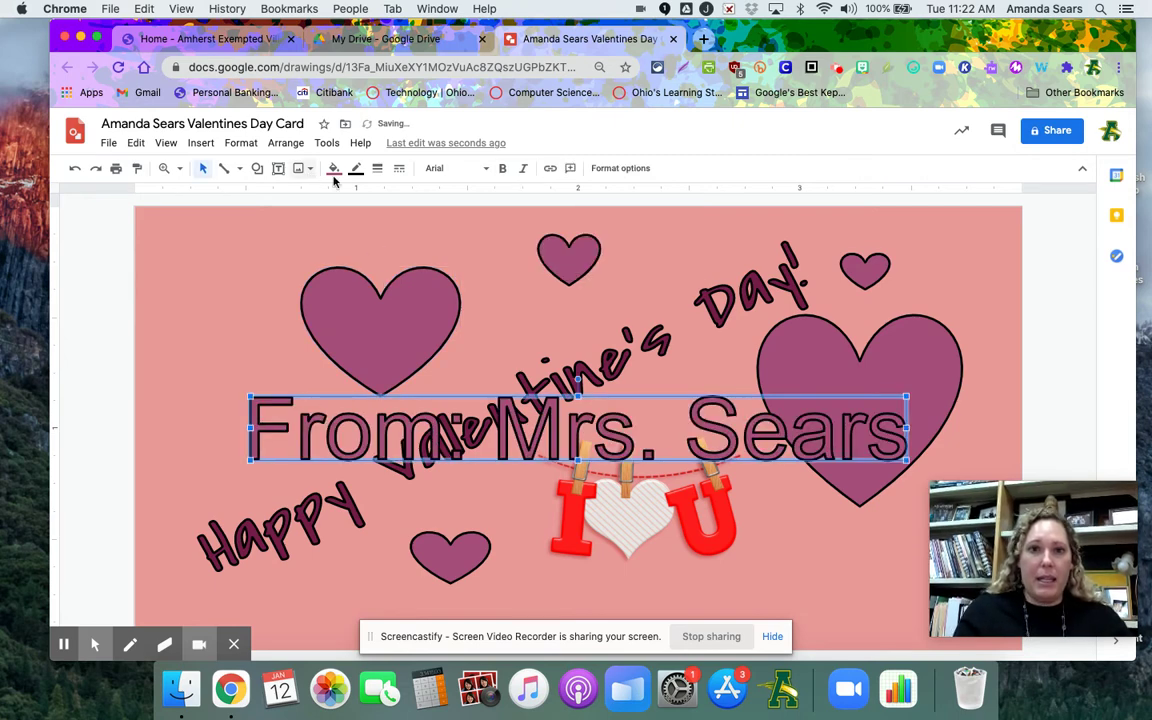
Fill the signature dark maroon in Architects Daughter font and move it to the card's bottom
left_click(333, 169)
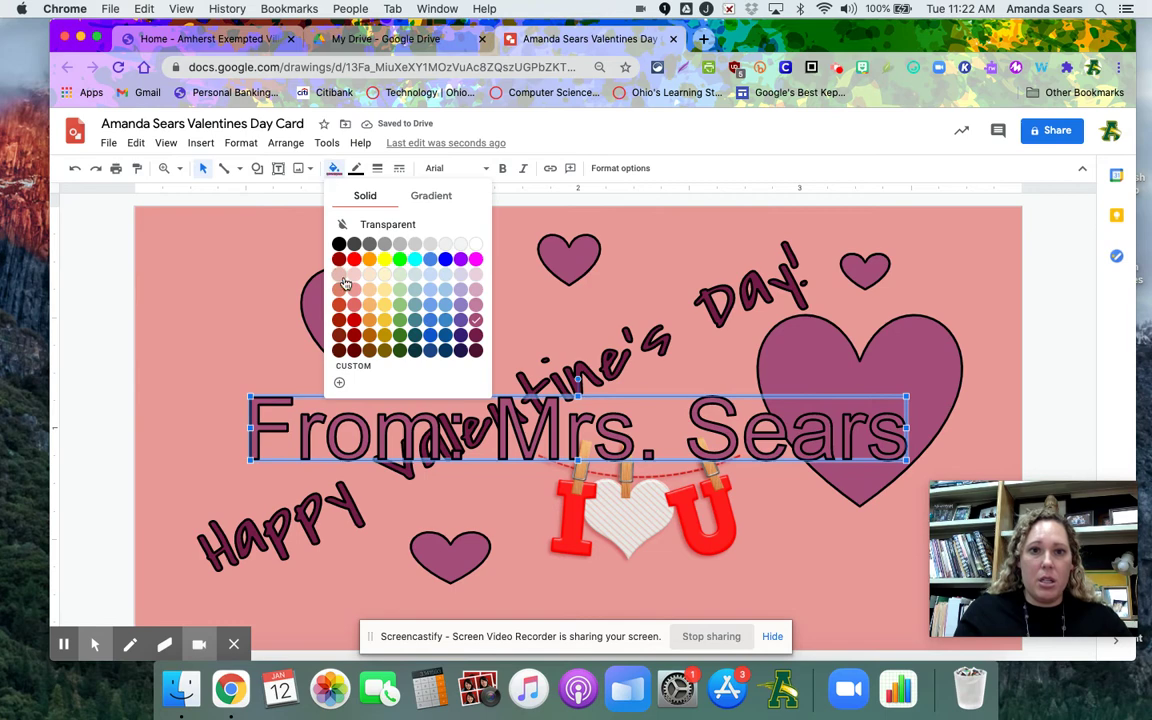
left_click(476, 352)
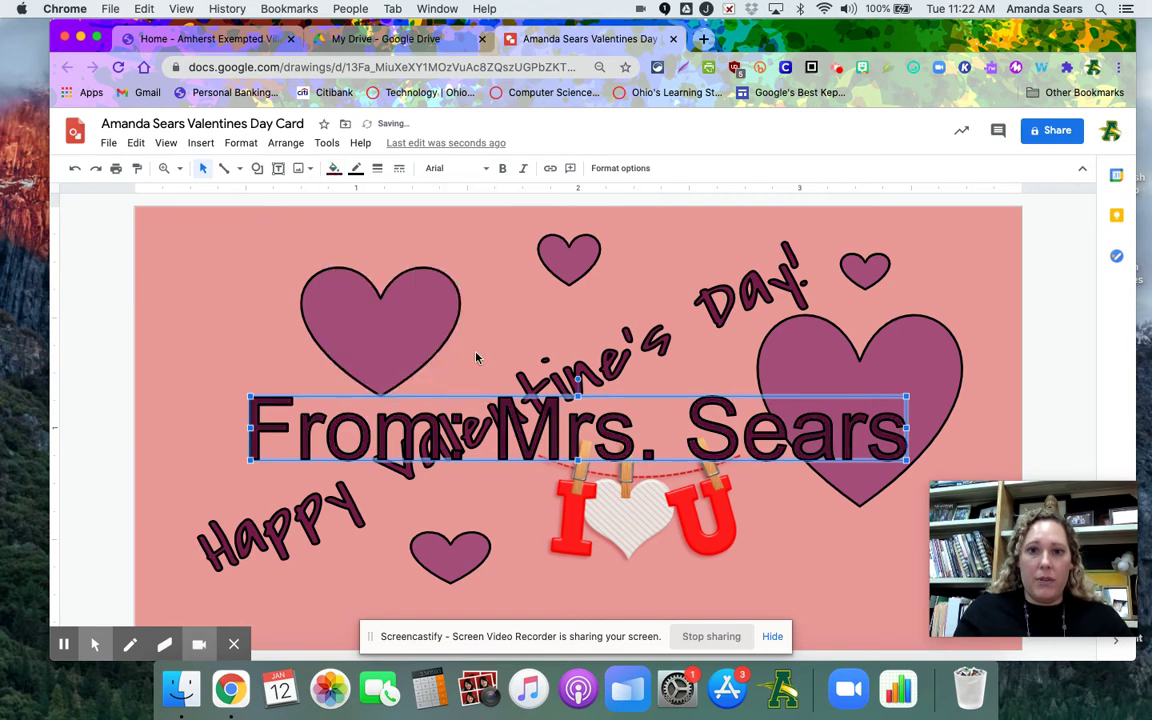
left_click(440, 168)
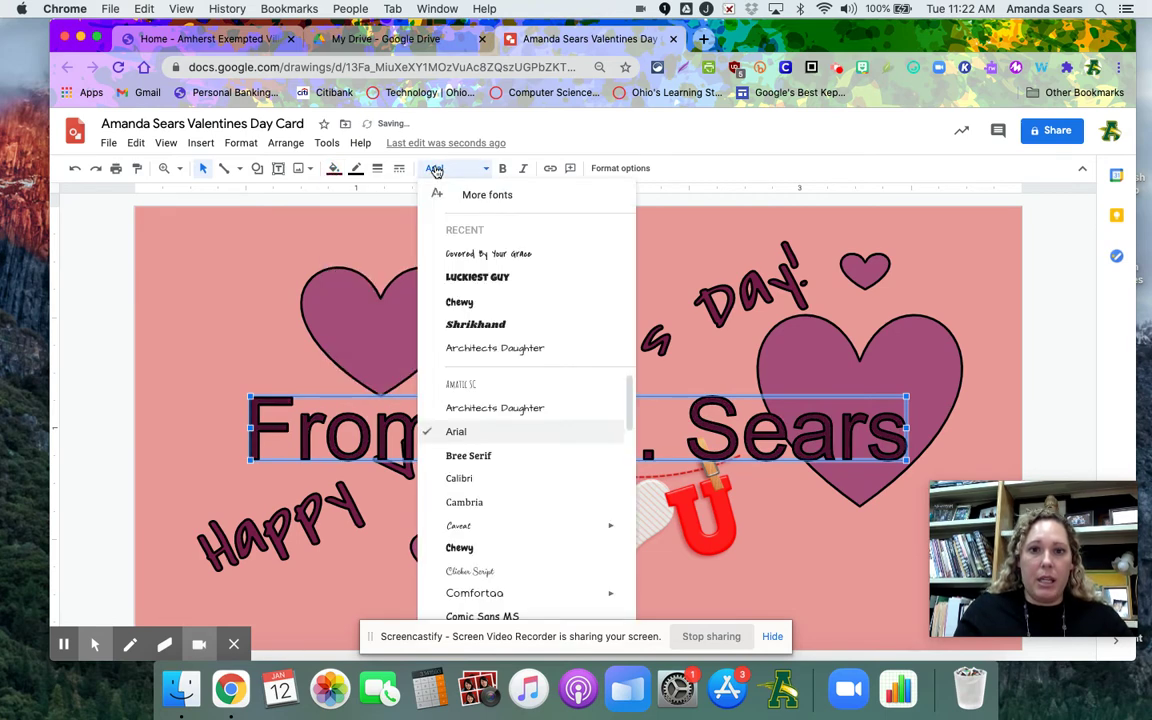
left_click(445, 347)
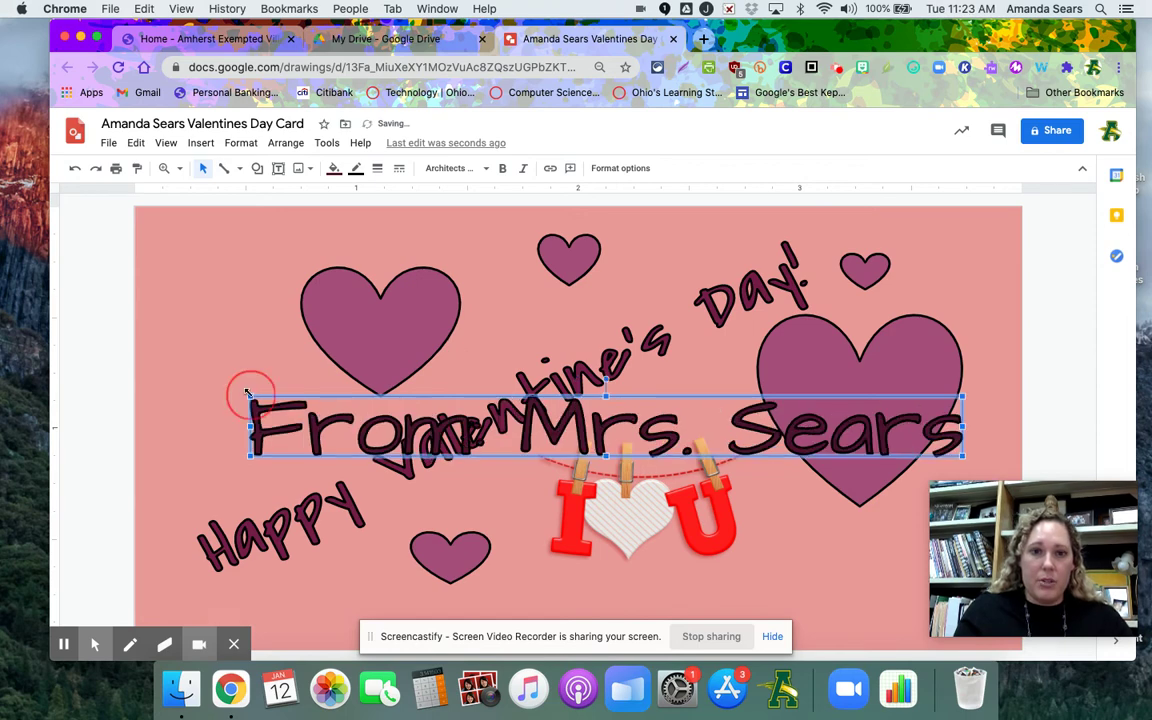
left_click_drag(596, 400, 604, 404)
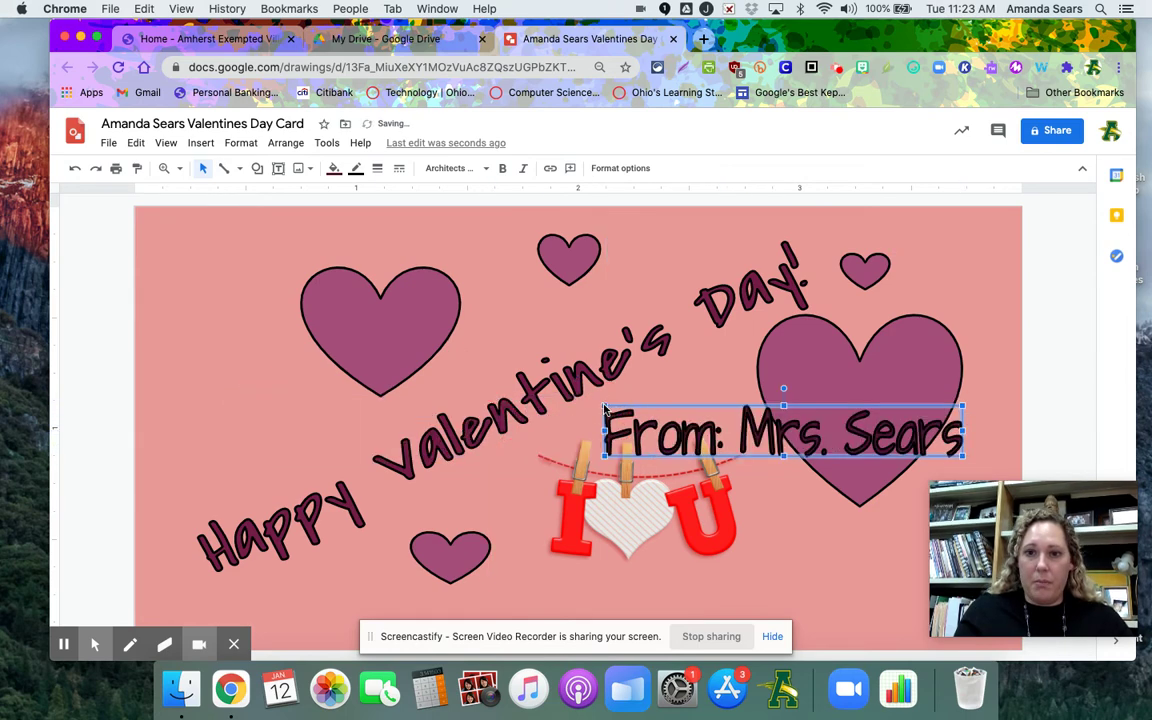
left_click_drag(712, 587, 712, 588)
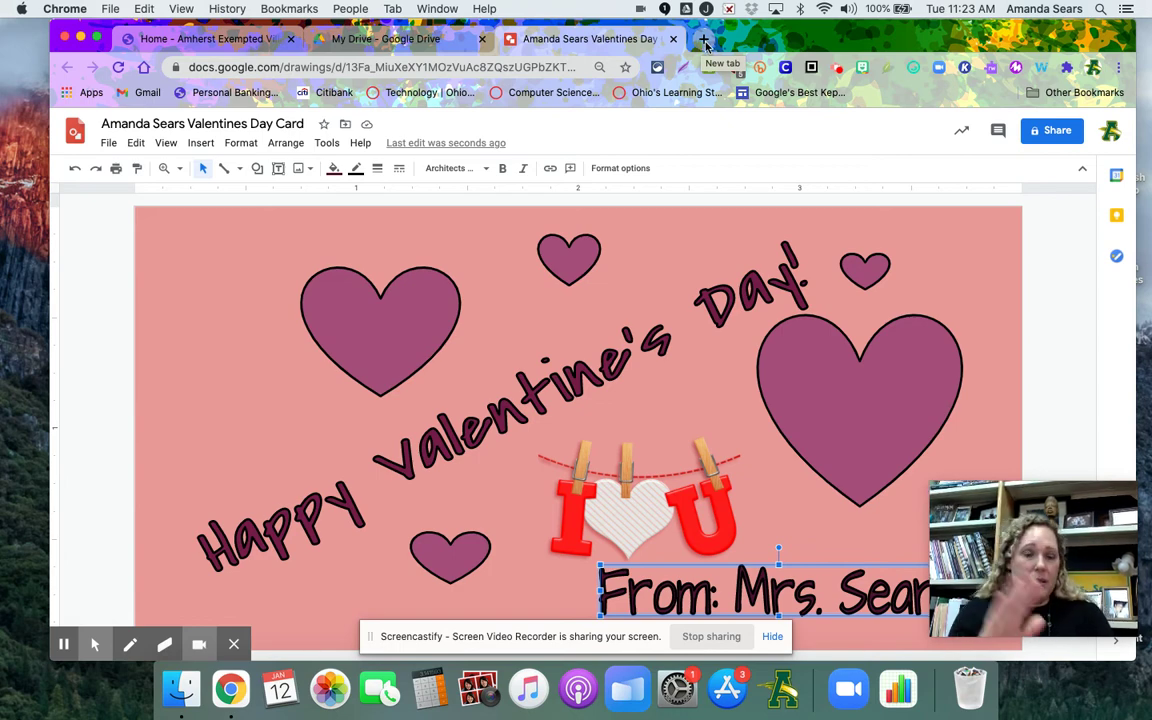
Open a new Chrome tab beside the drawing
left_click(705, 41)
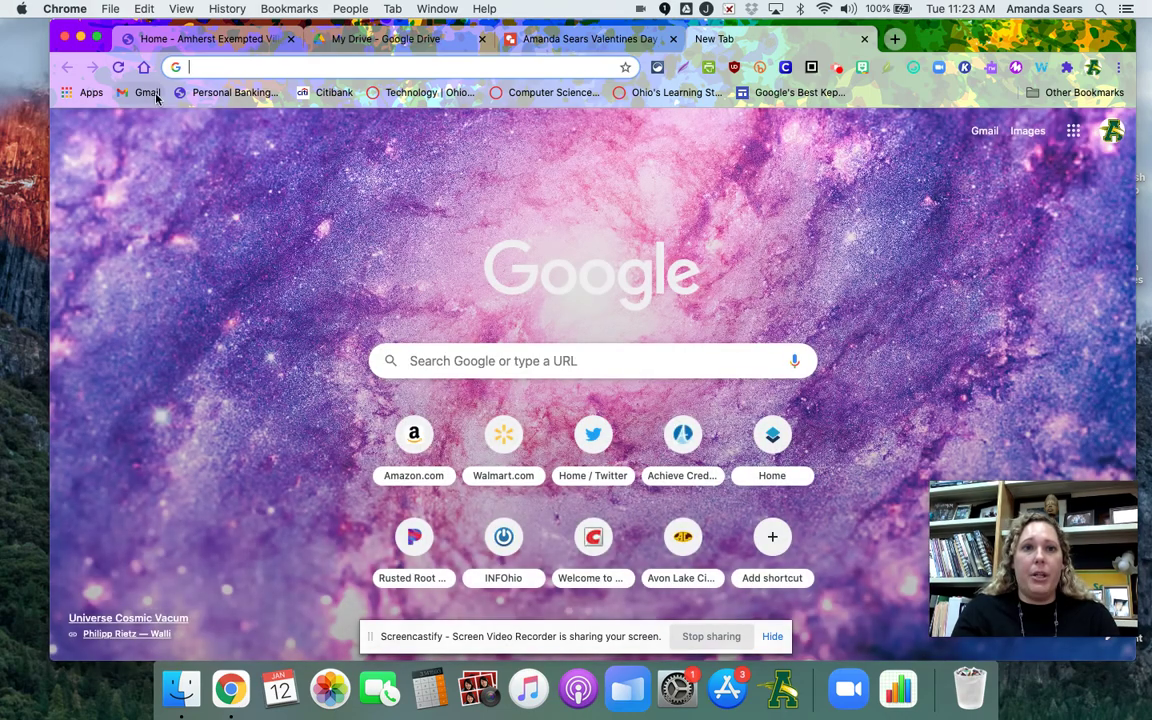
Go to Gmail and start a new message expanded to full size
left_click(149, 93)
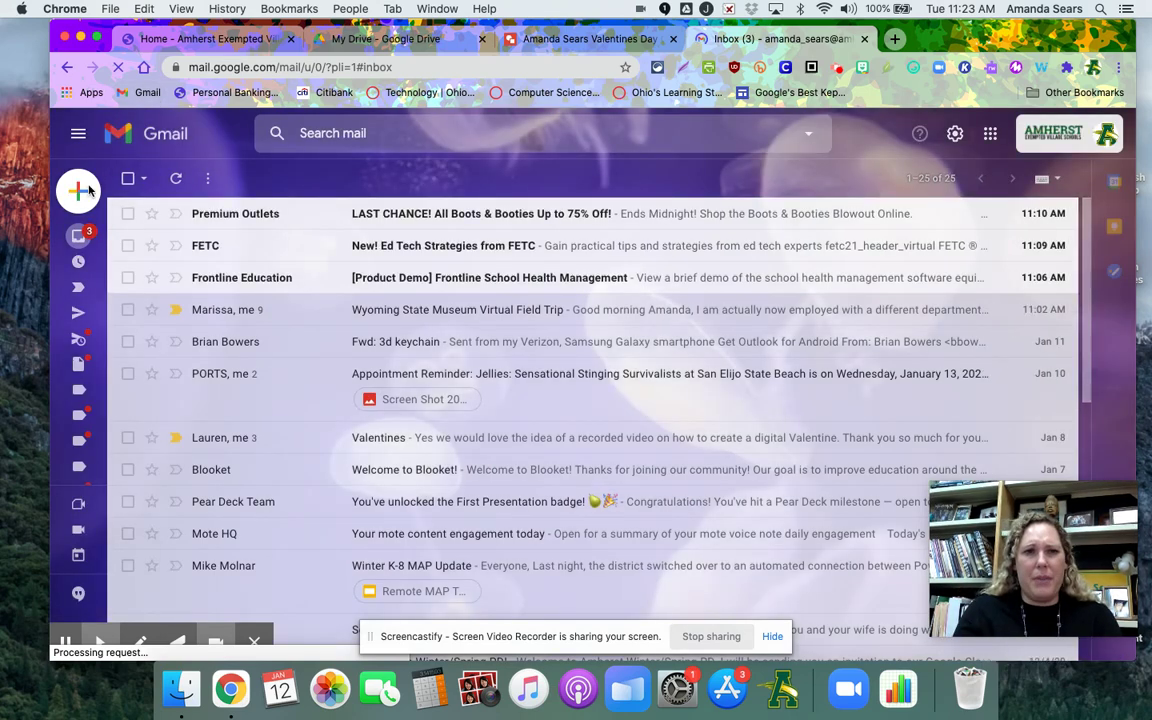
mouse_move(86, 194)
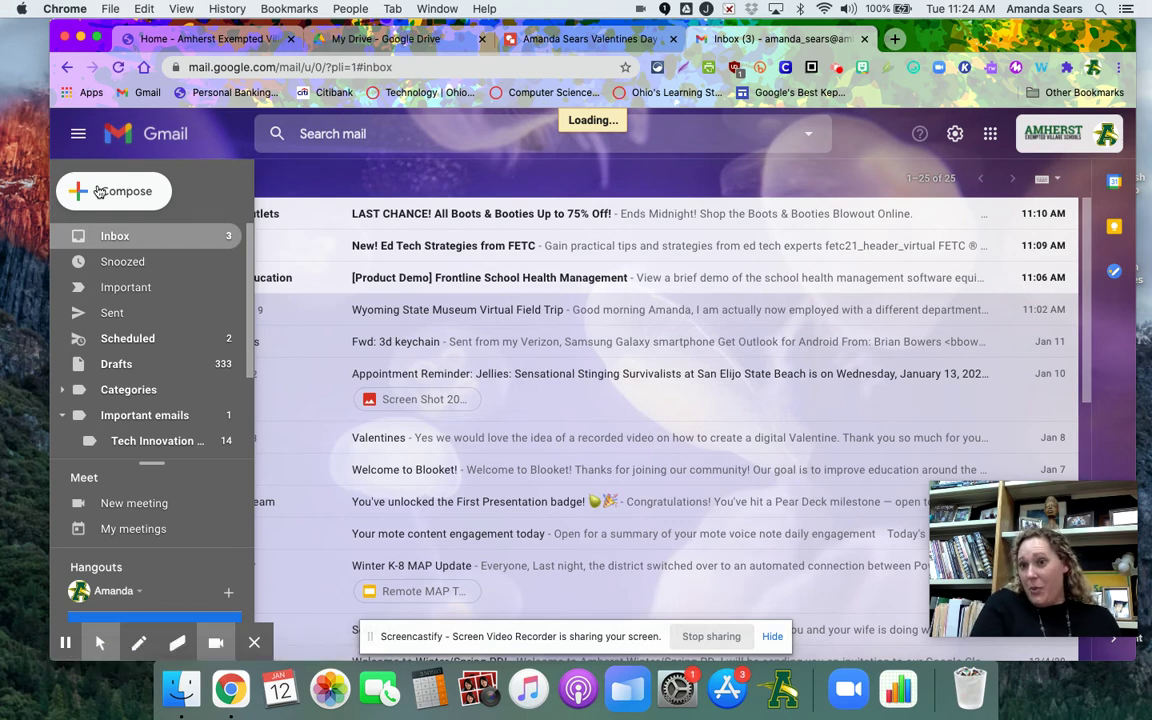
left_click(99, 191)
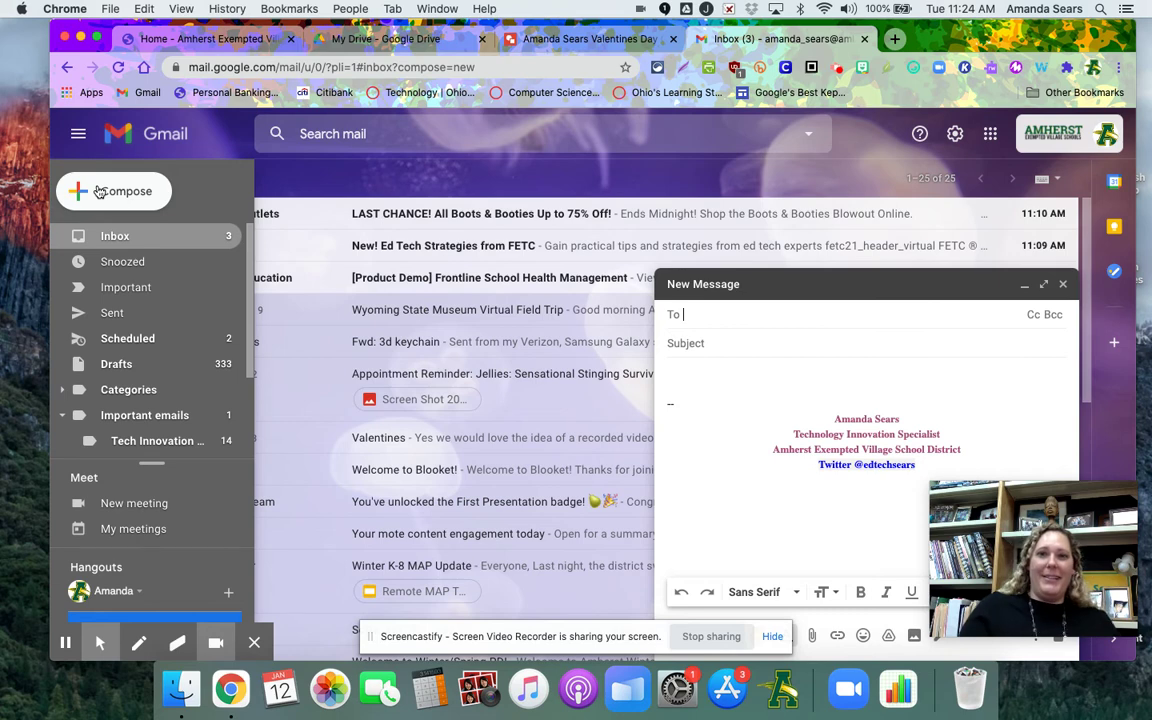
left_click(1042, 284)
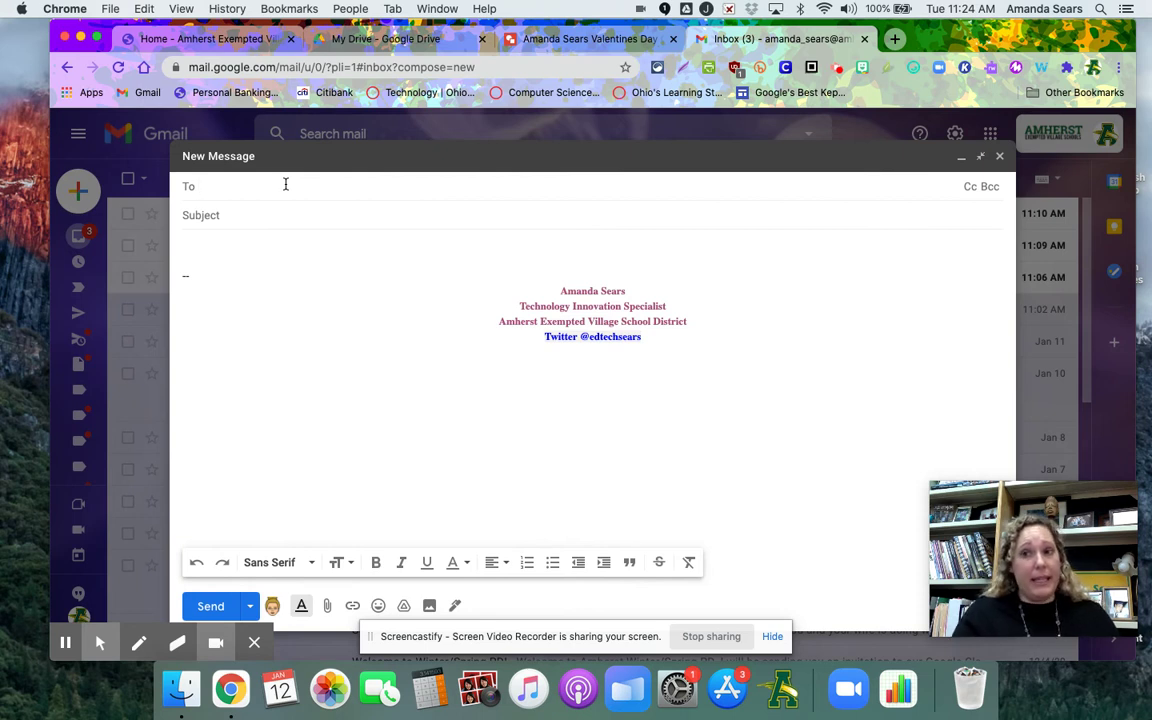
Add the two colleagues as To recipients by picking them from the name suggestions
type("lee")
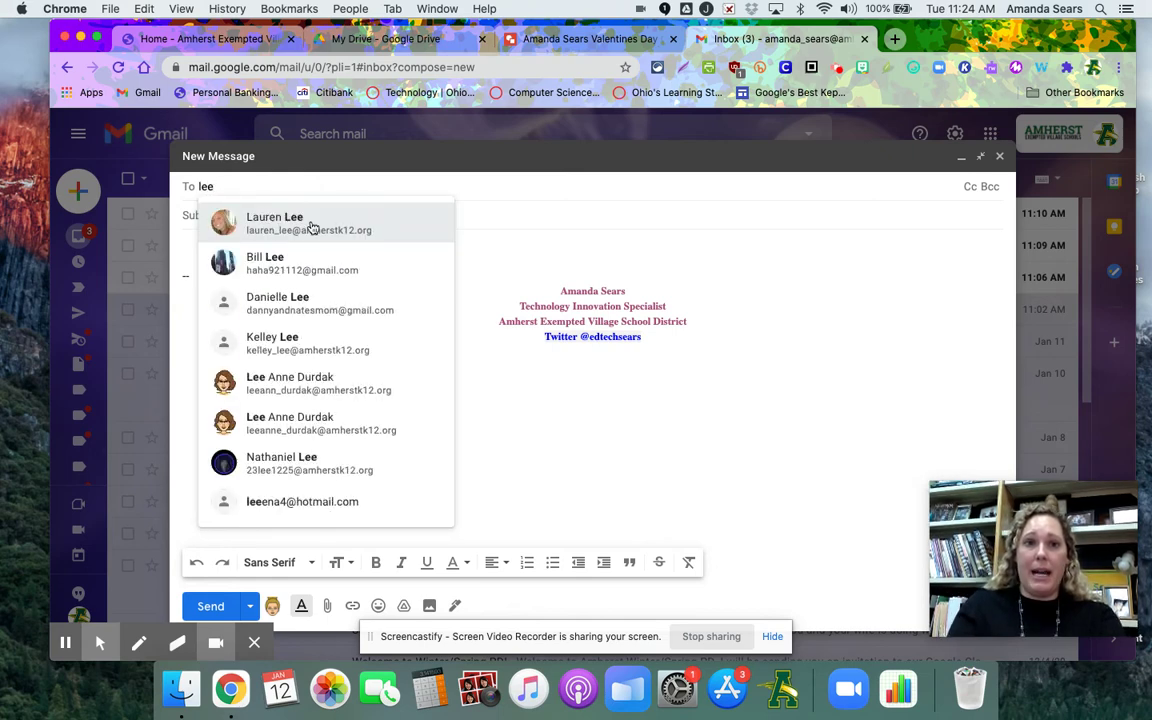
left_click(311, 227)
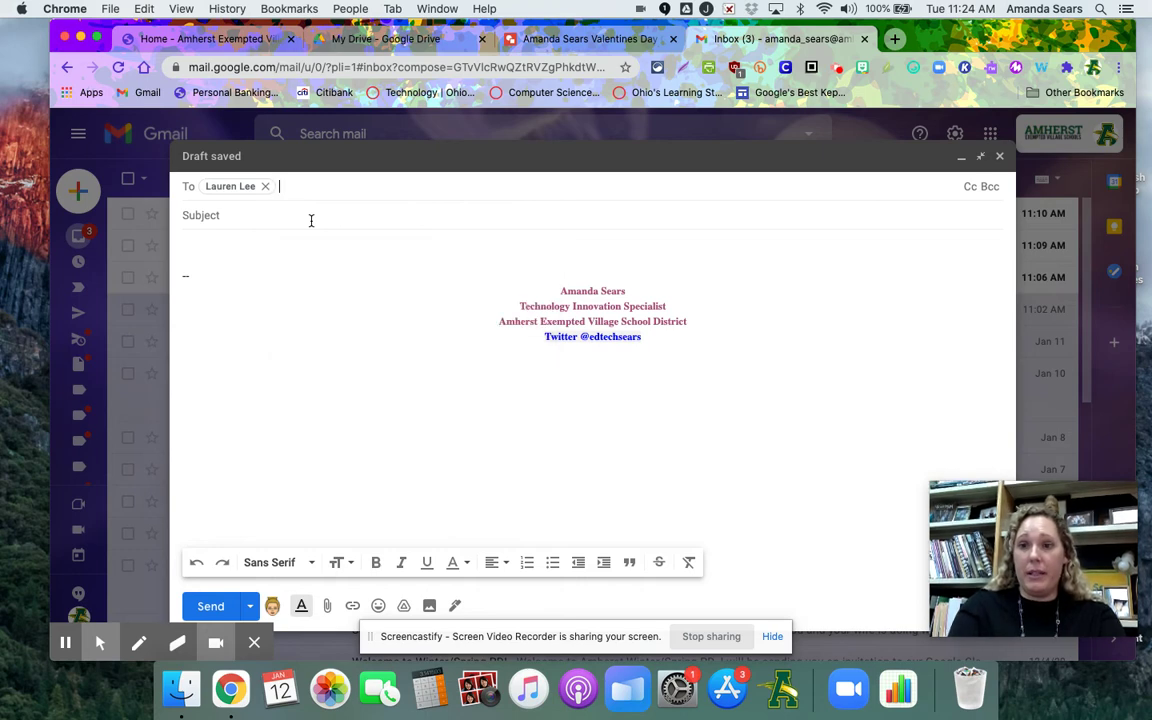
type("bruck")
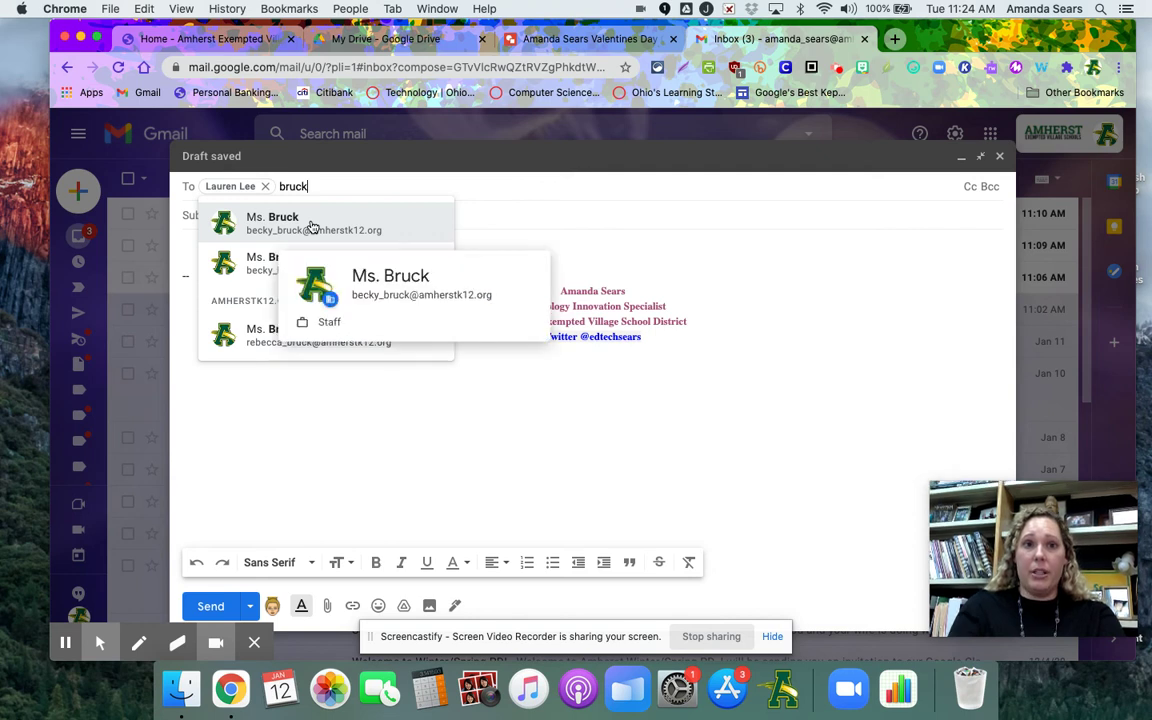
left_click(284, 230)
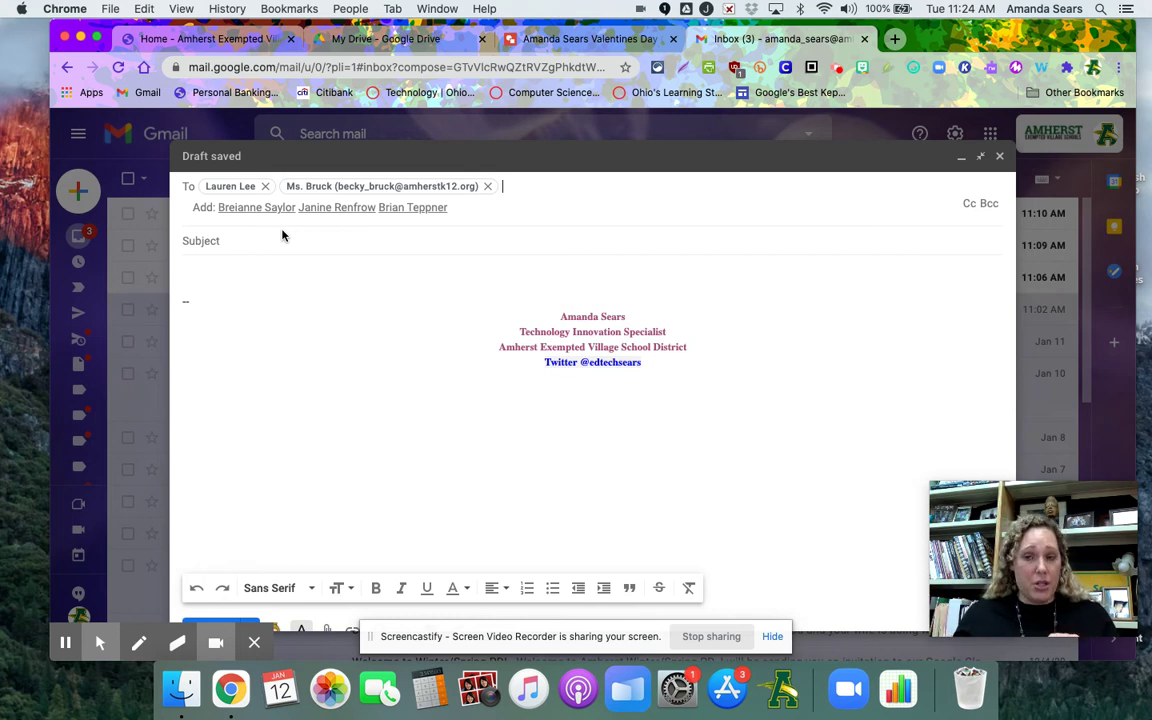
left_click(257, 240)
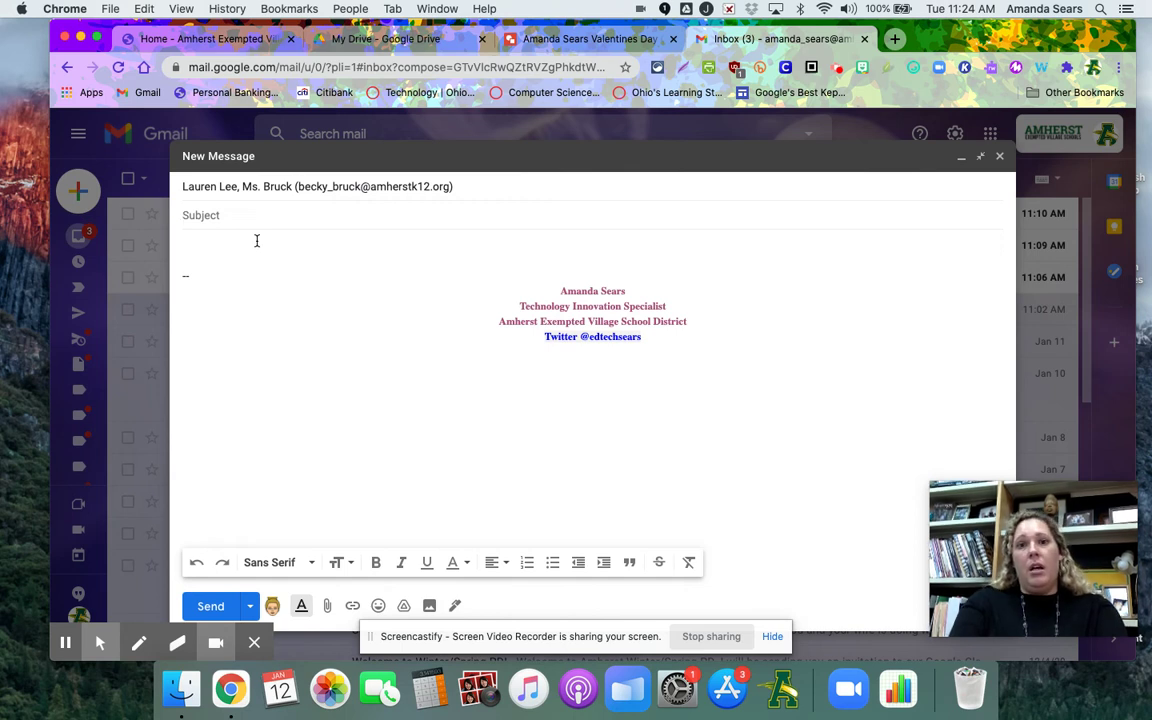
Enter a Valentines Card subject and the body 'Please take a look at my valentine's card for you.'
type("Aman")
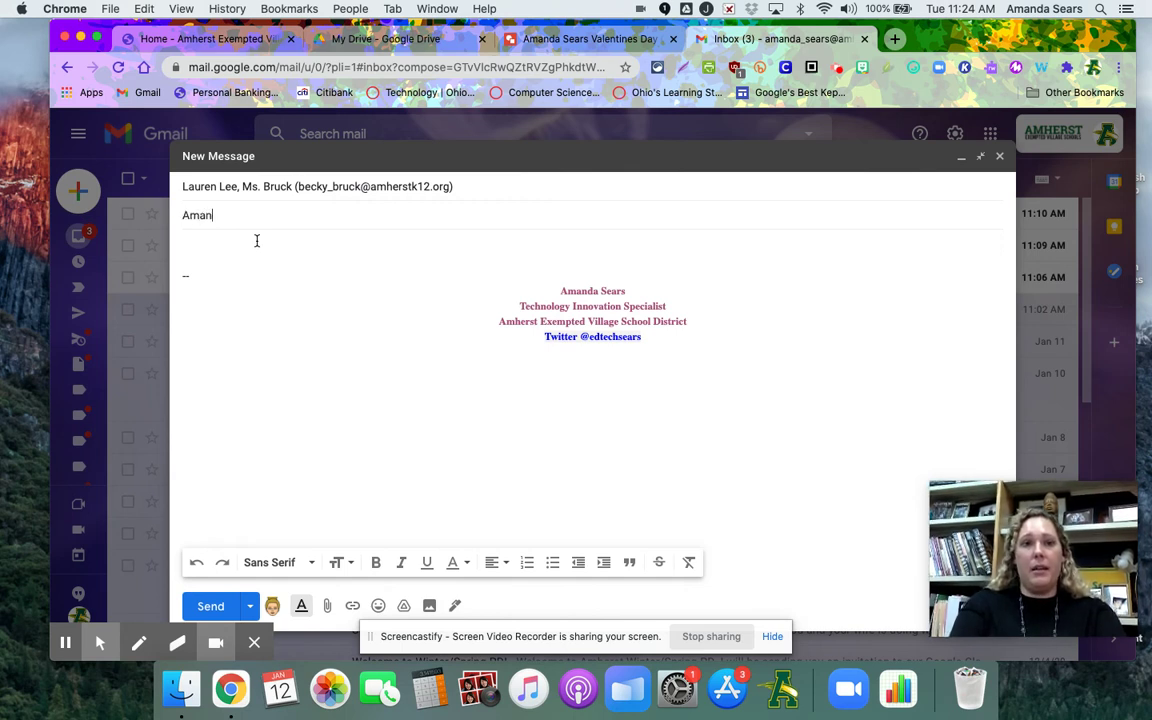
type("da Sears Val")
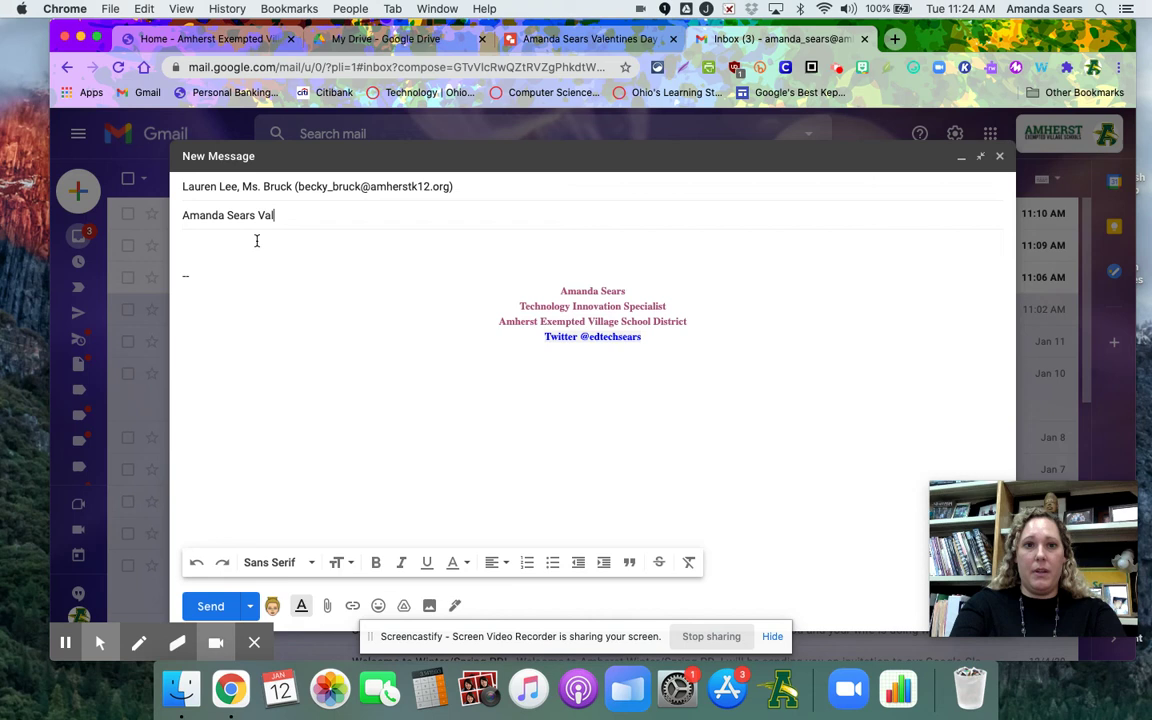
type("entines Card")
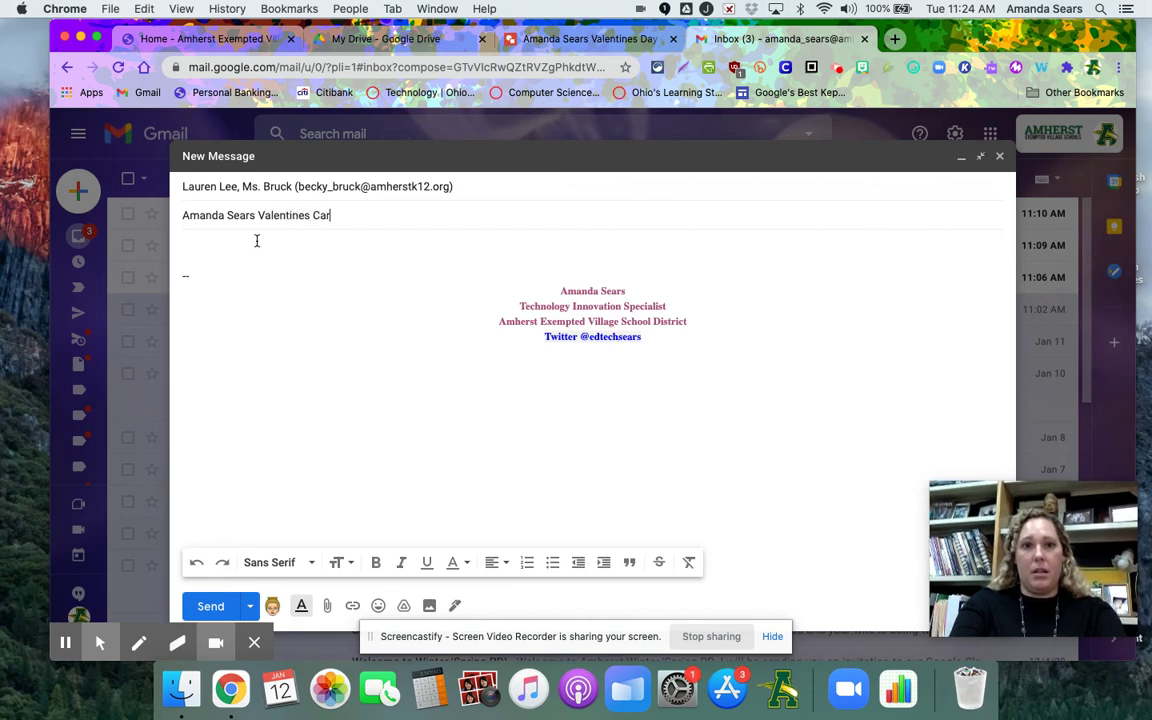
left_click(228, 239)
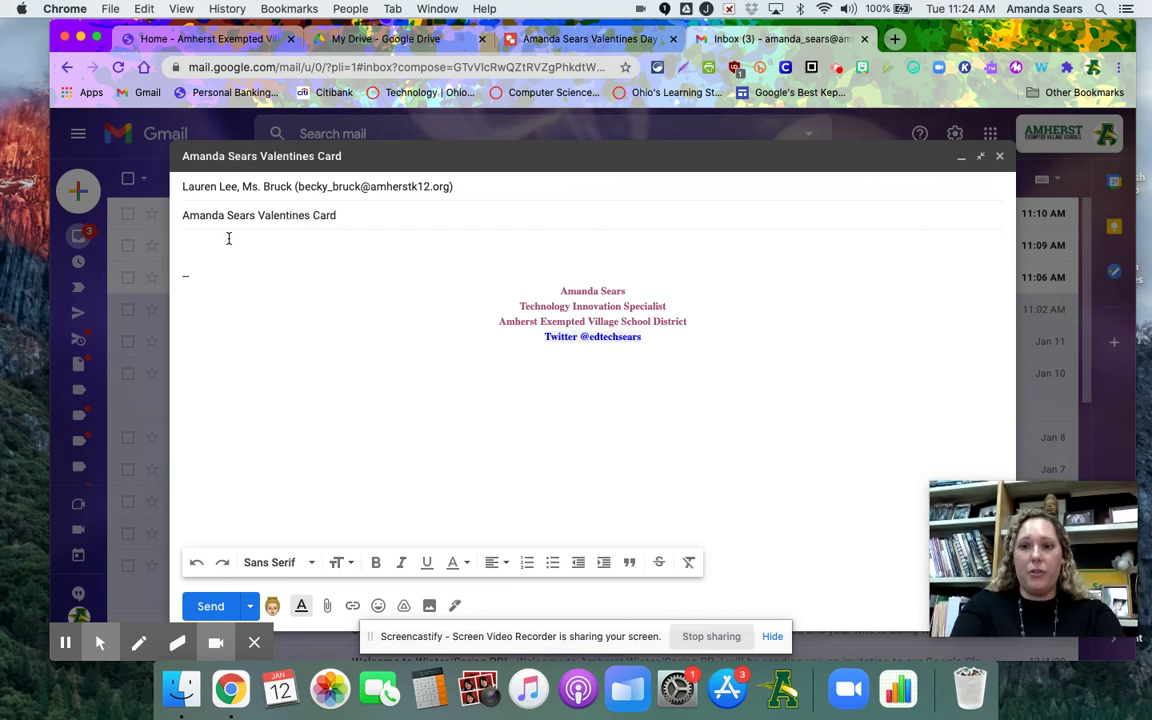
type("Please ")
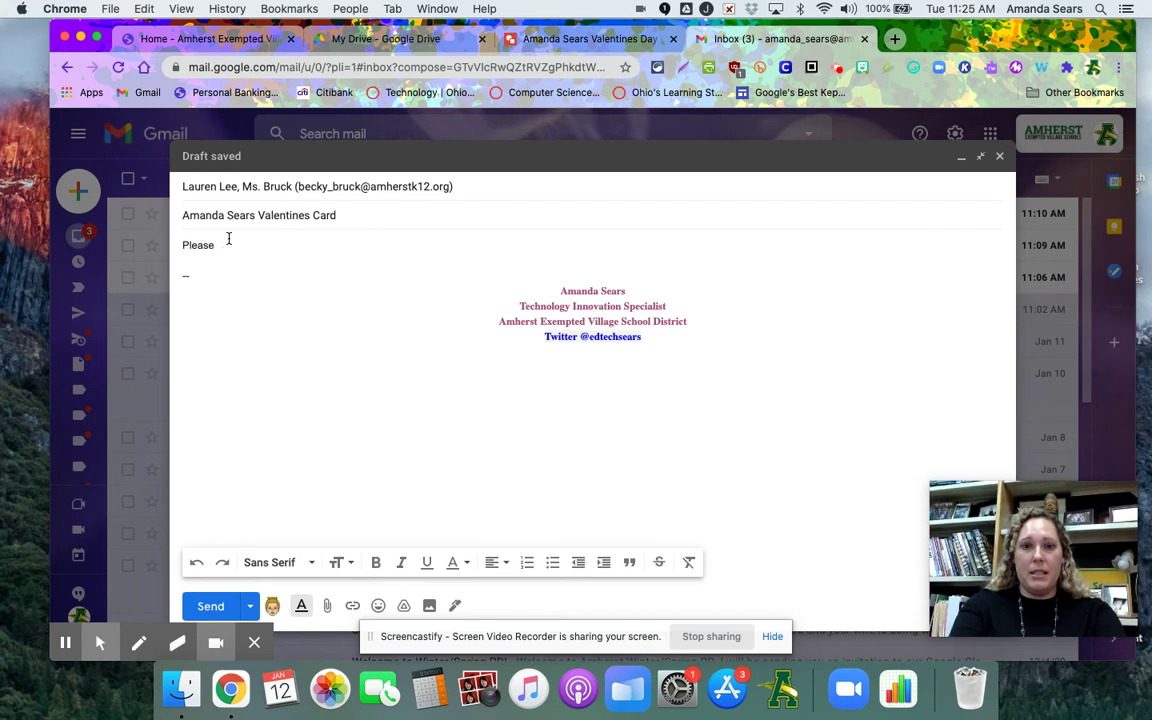
type("take a look")
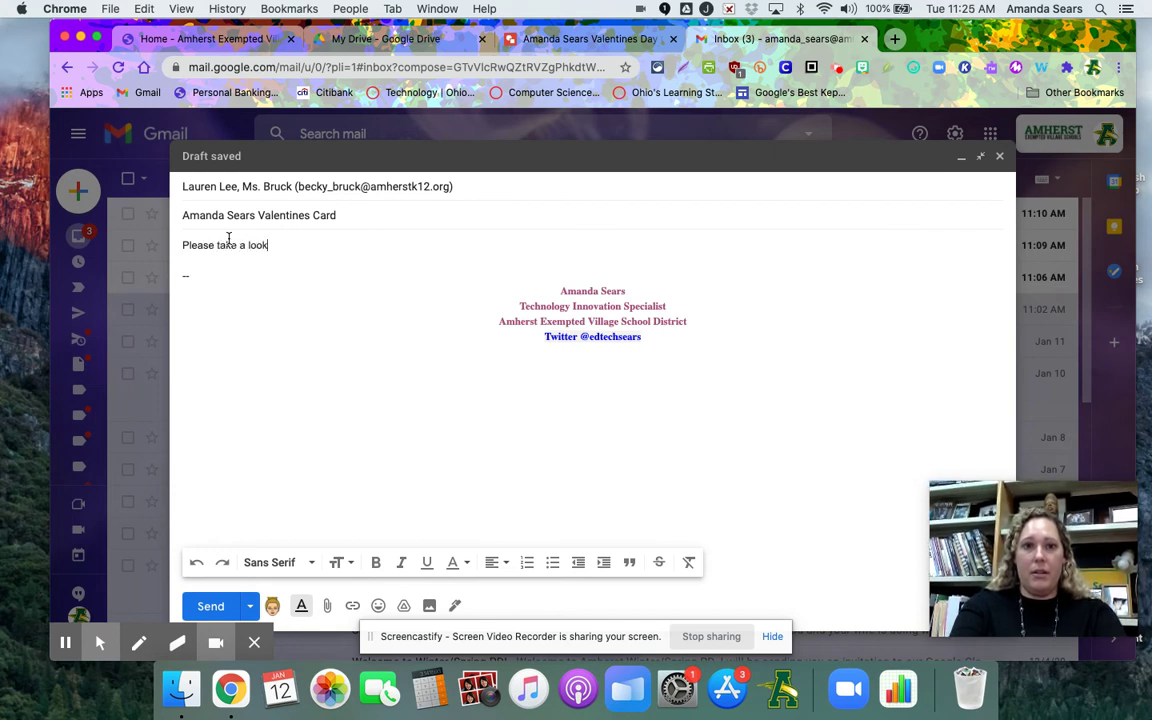
type(" at my valenti")
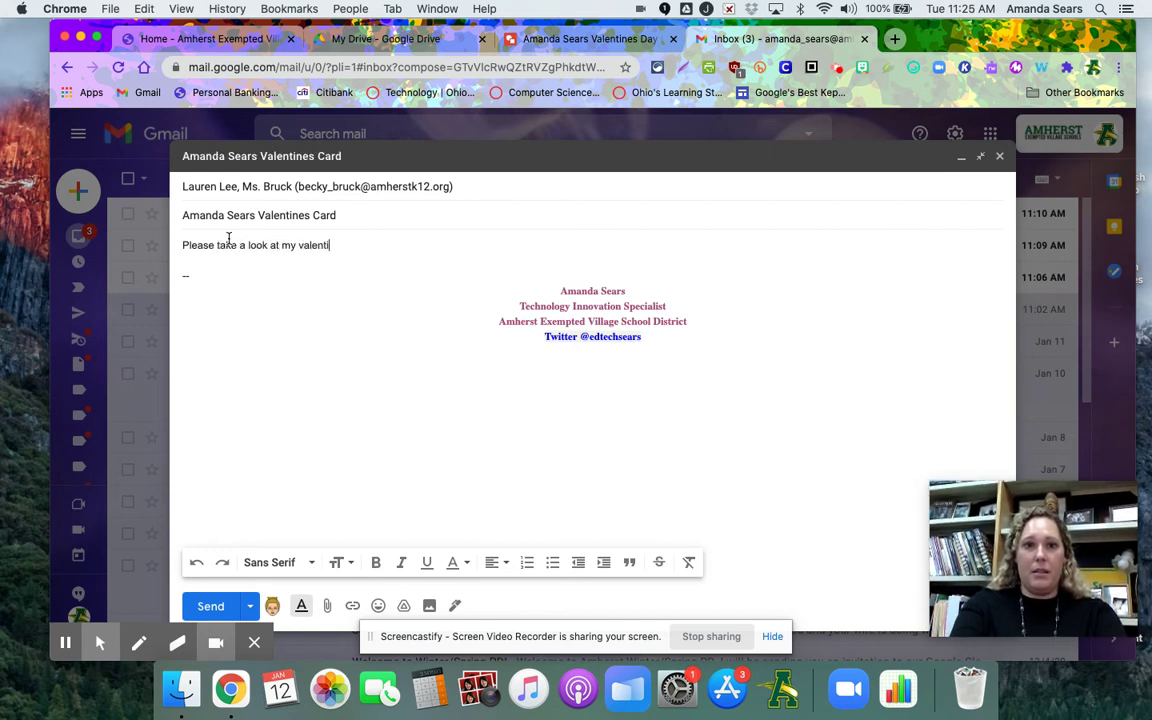
type("ne's card for you.")
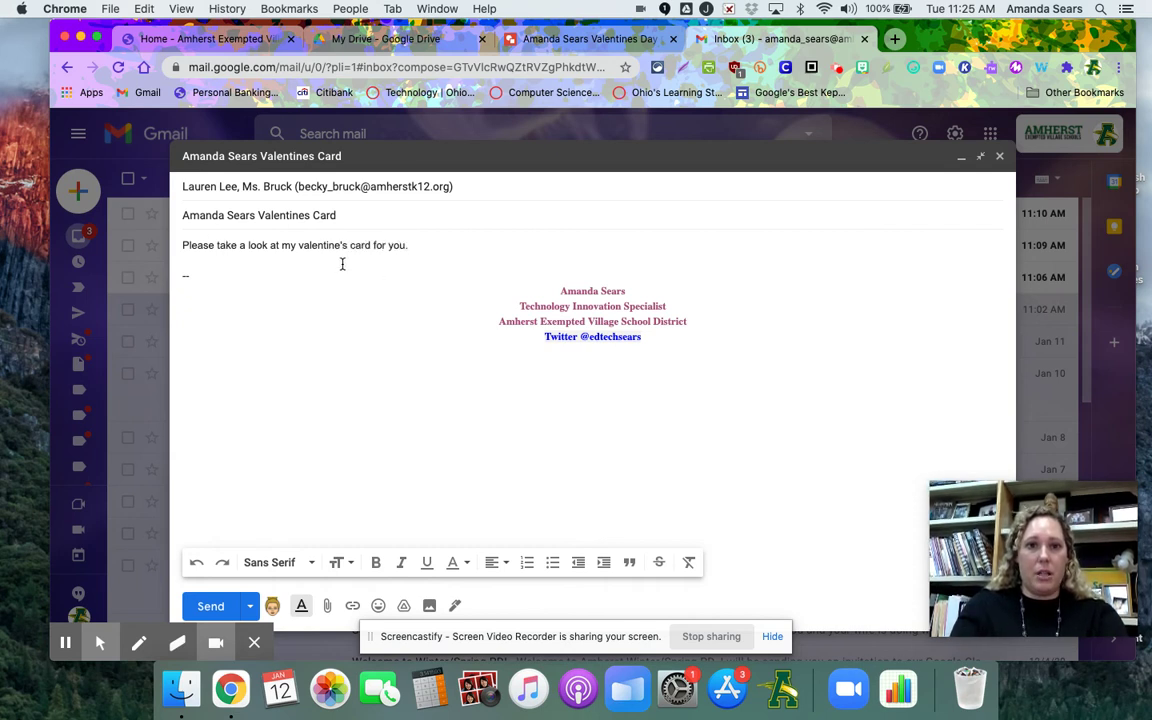
Capitalise 'Valentine's' and 'Card' in the message body
left_click(304, 246)
key("BackSpace")
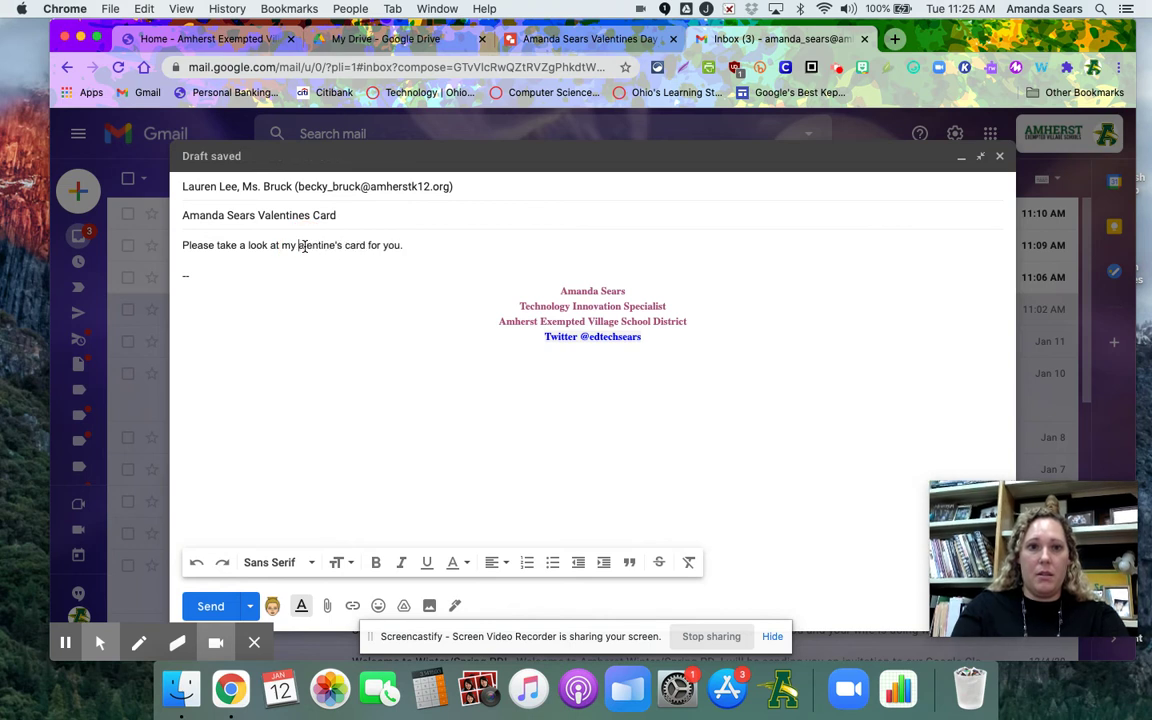
type("V")
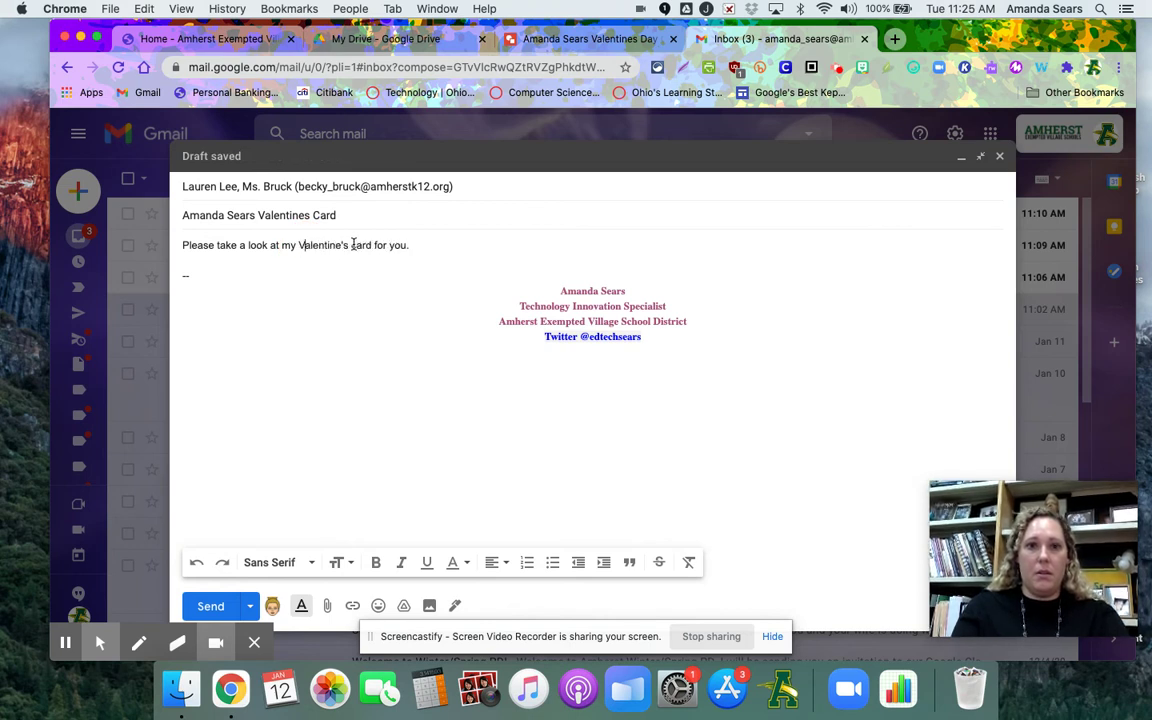
left_click(353, 245)
key("BackSpace")
type("C")
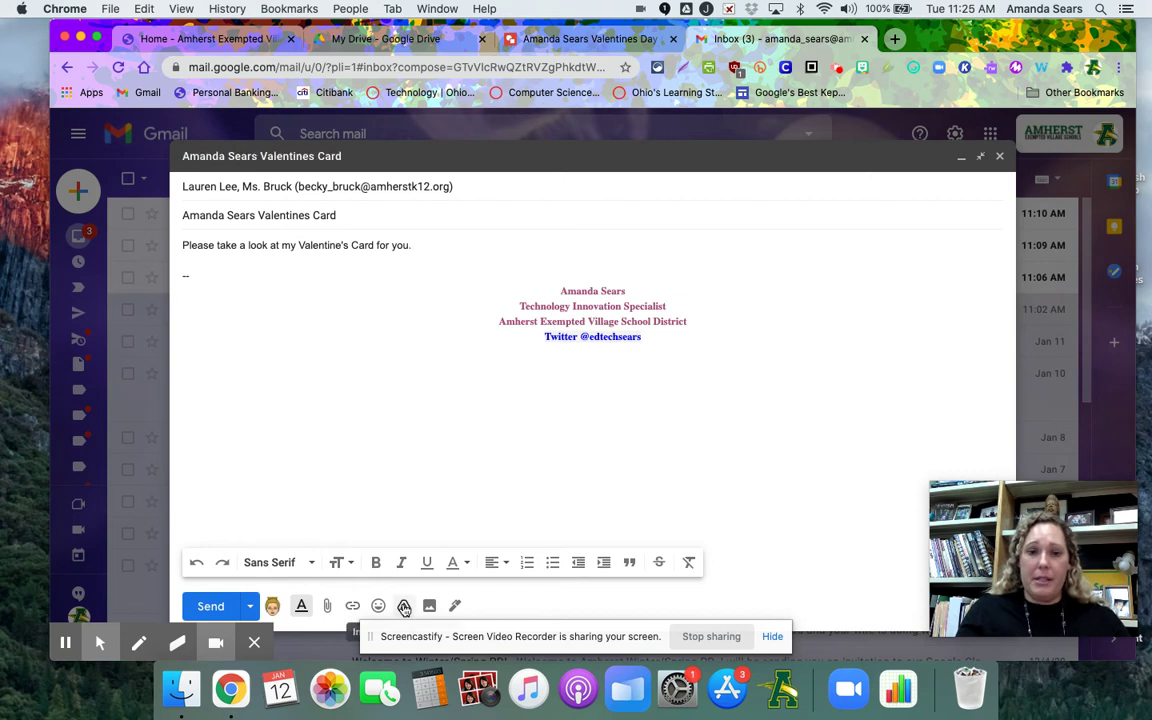
Insert the Valentines Day Card drawing from Drive's Recent files as a link and send the email
left_click(404, 606)
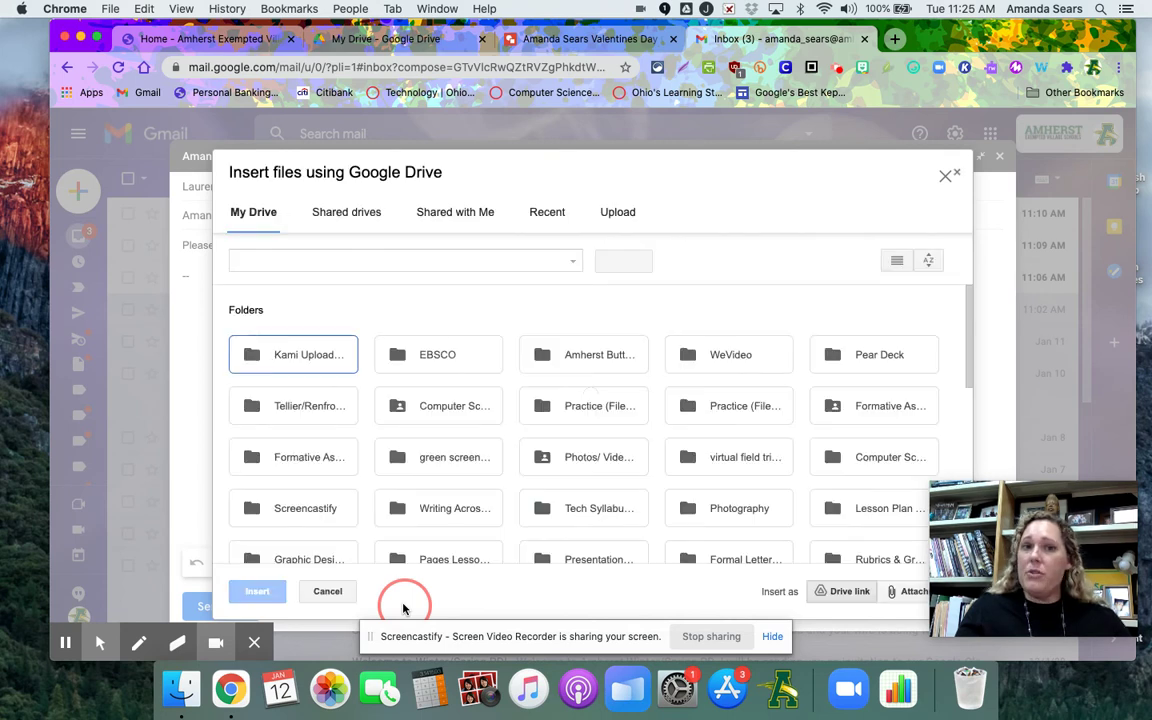
left_click(547, 213)
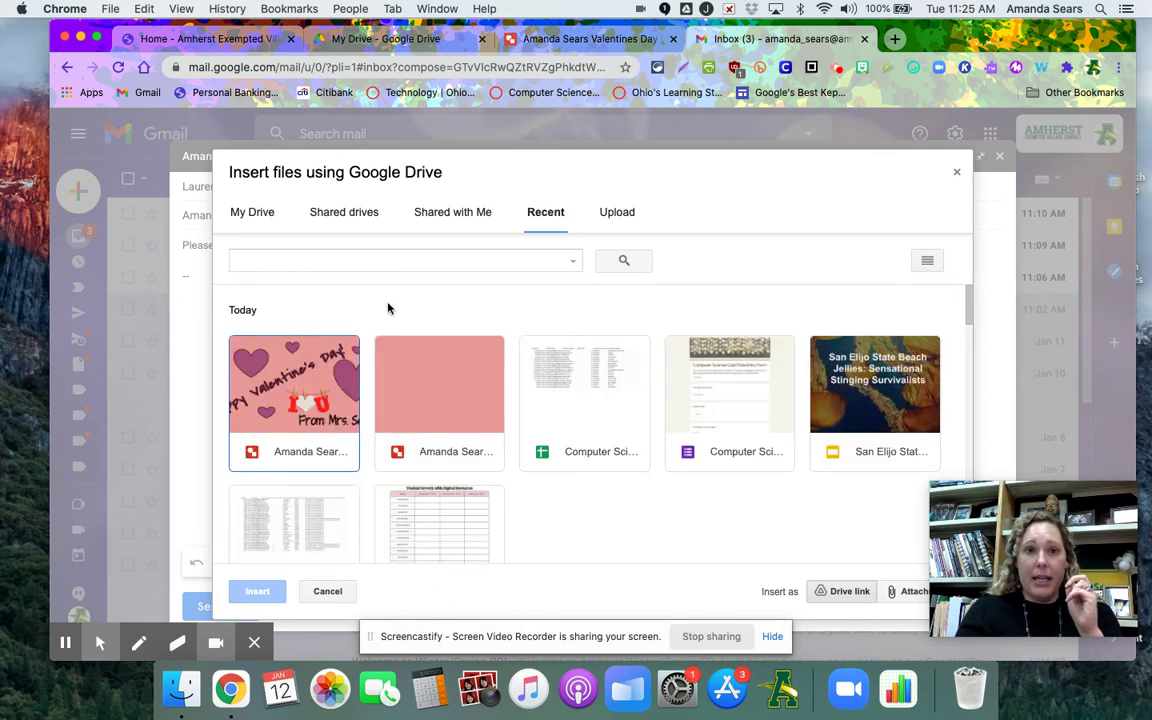
left_click(314, 367)
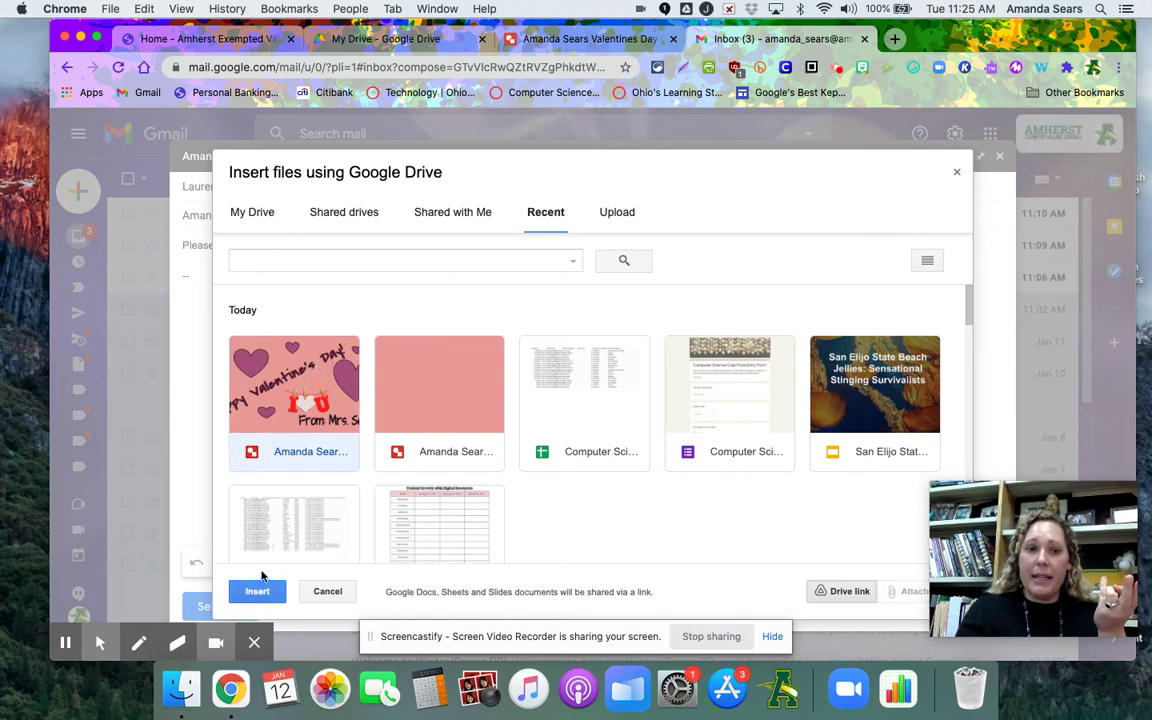
left_click(258, 592)
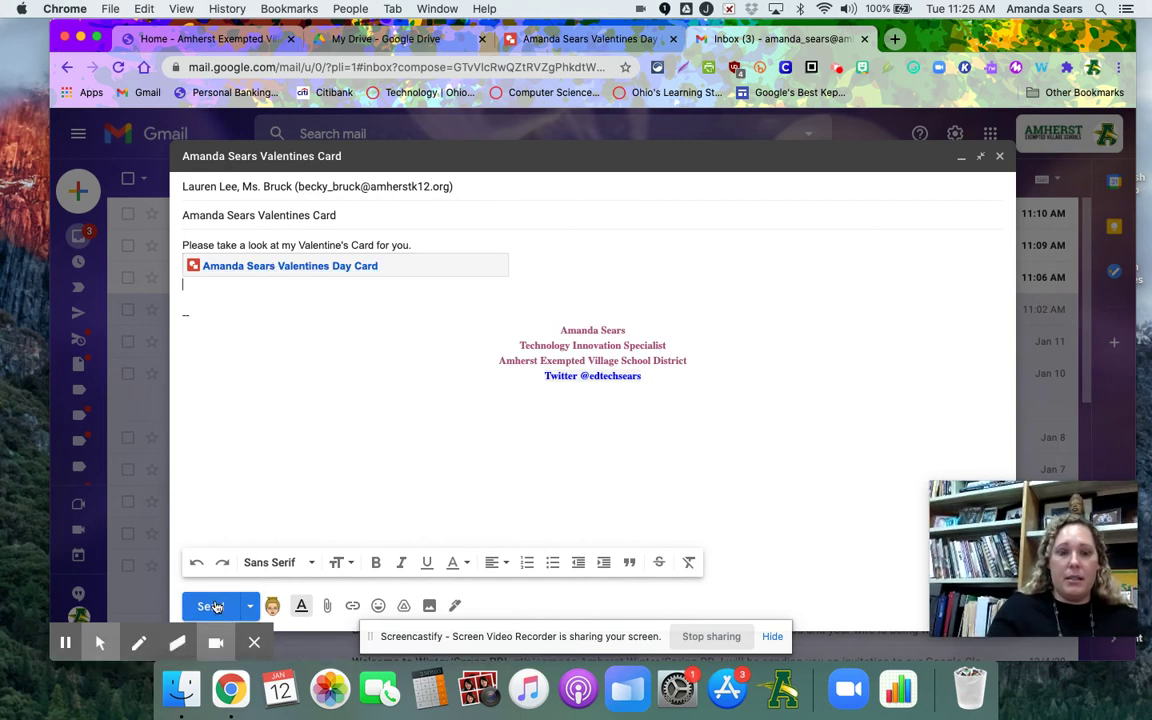
left_click(214, 606)
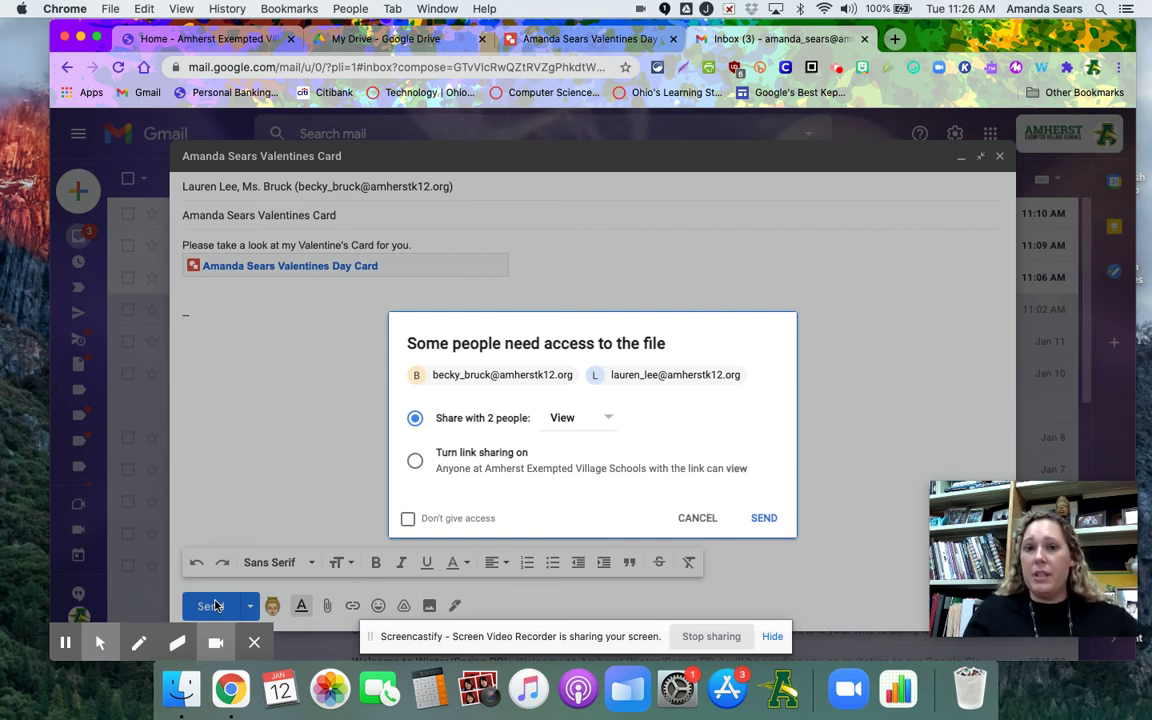
Keep both recipients at View-only access to the linked Valentines Day Card
left_click(586, 424)
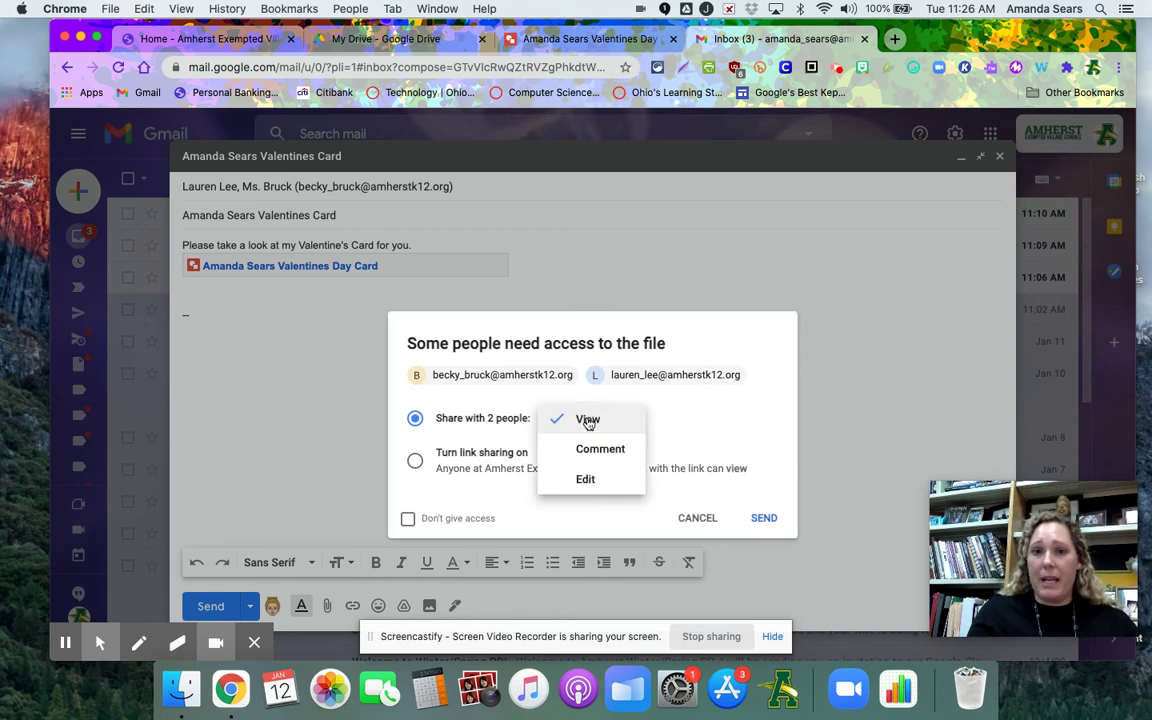
left_click(588, 421)
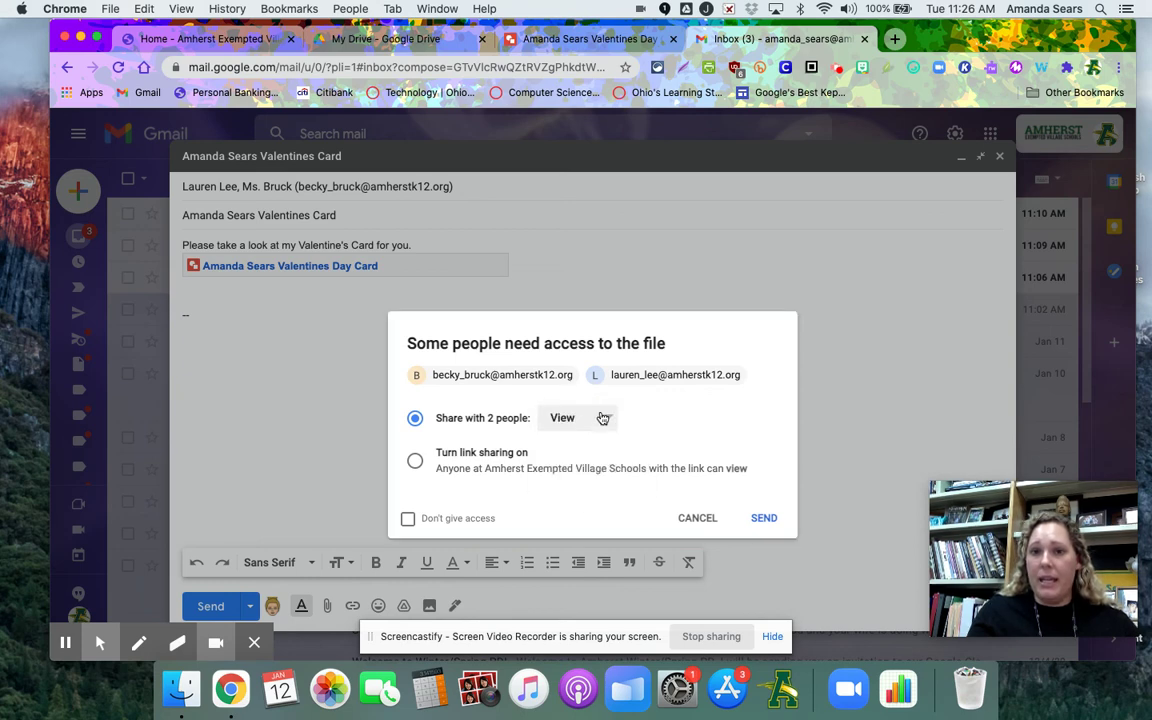